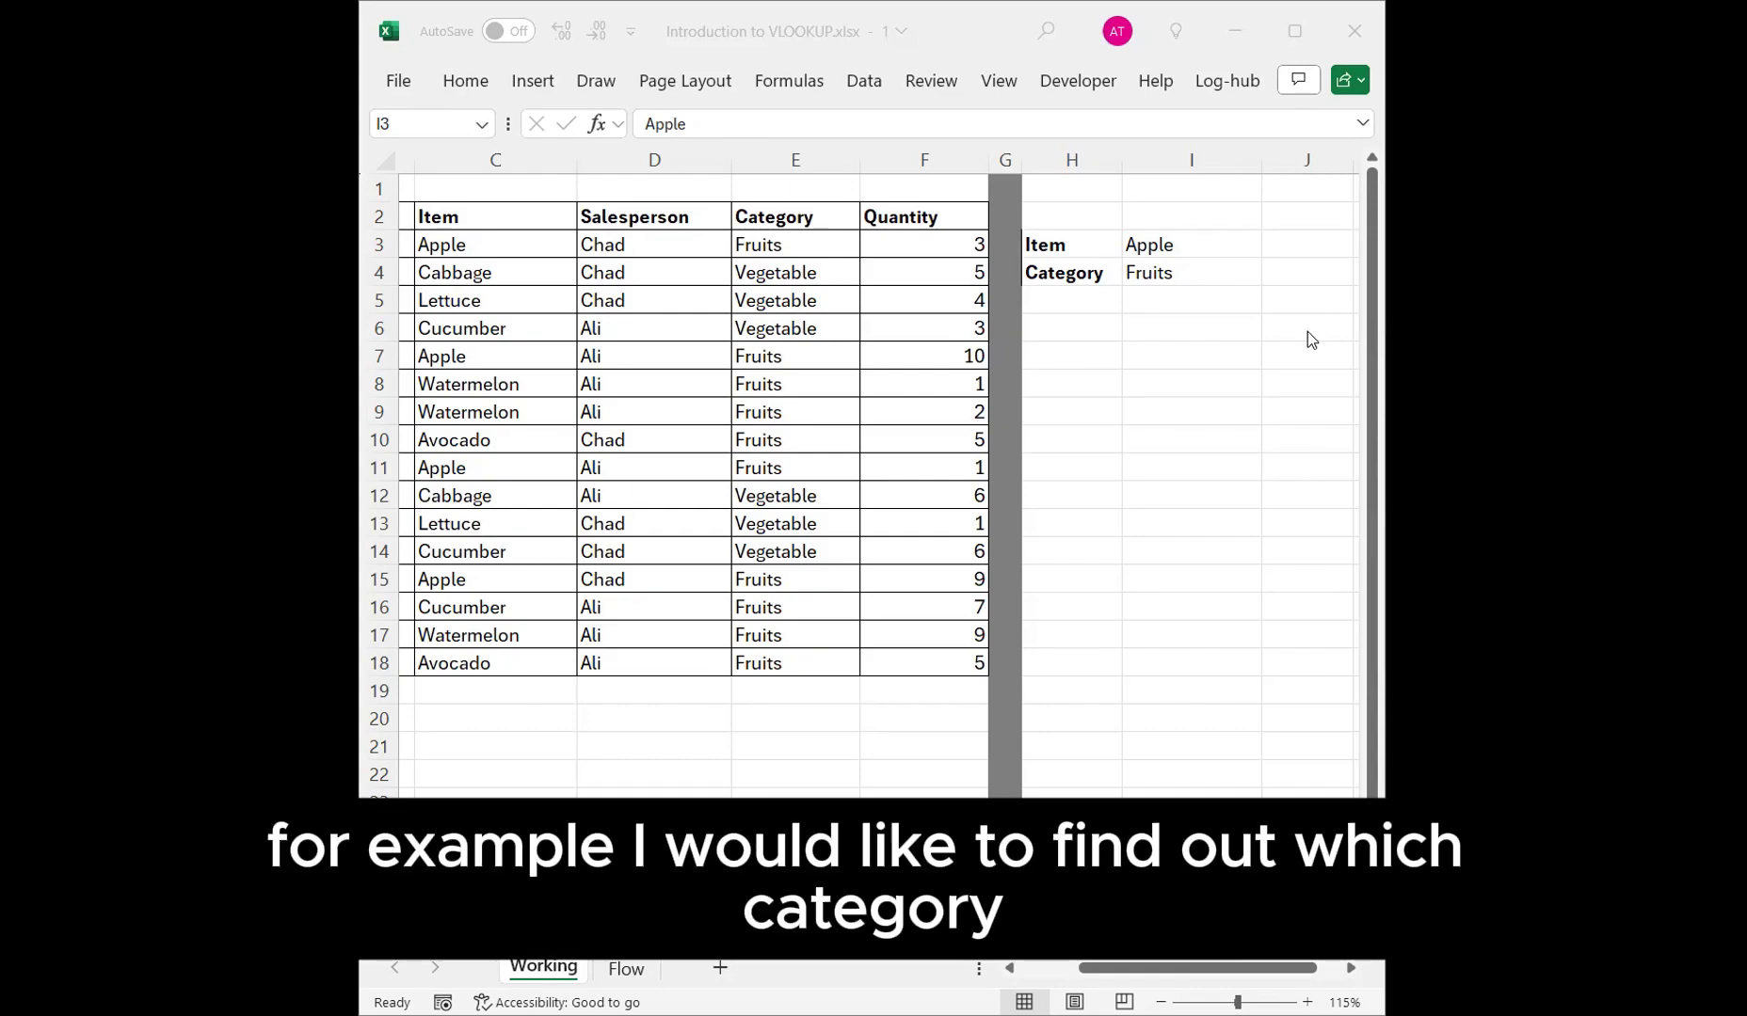
# Clear the existing formula from the Category result cell I4.
pyautogui.click(1169, 244)
pyautogui.click(1183, 271)
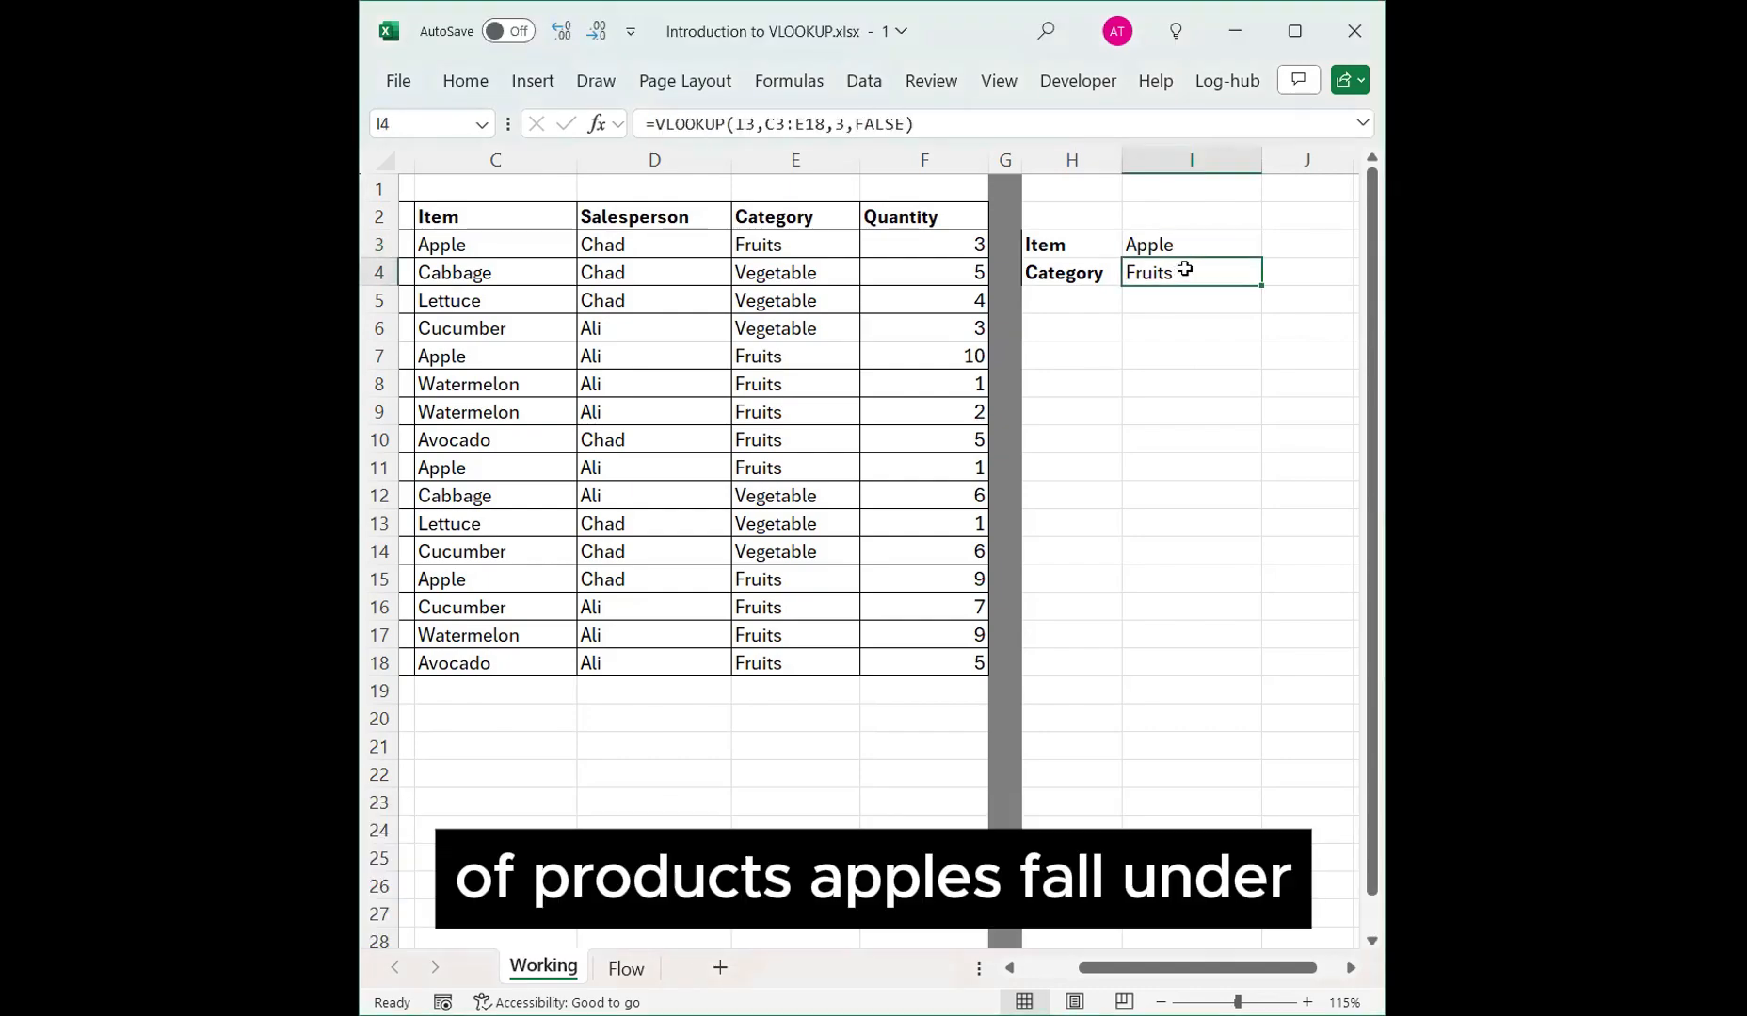
pyautogui.press('Delete')
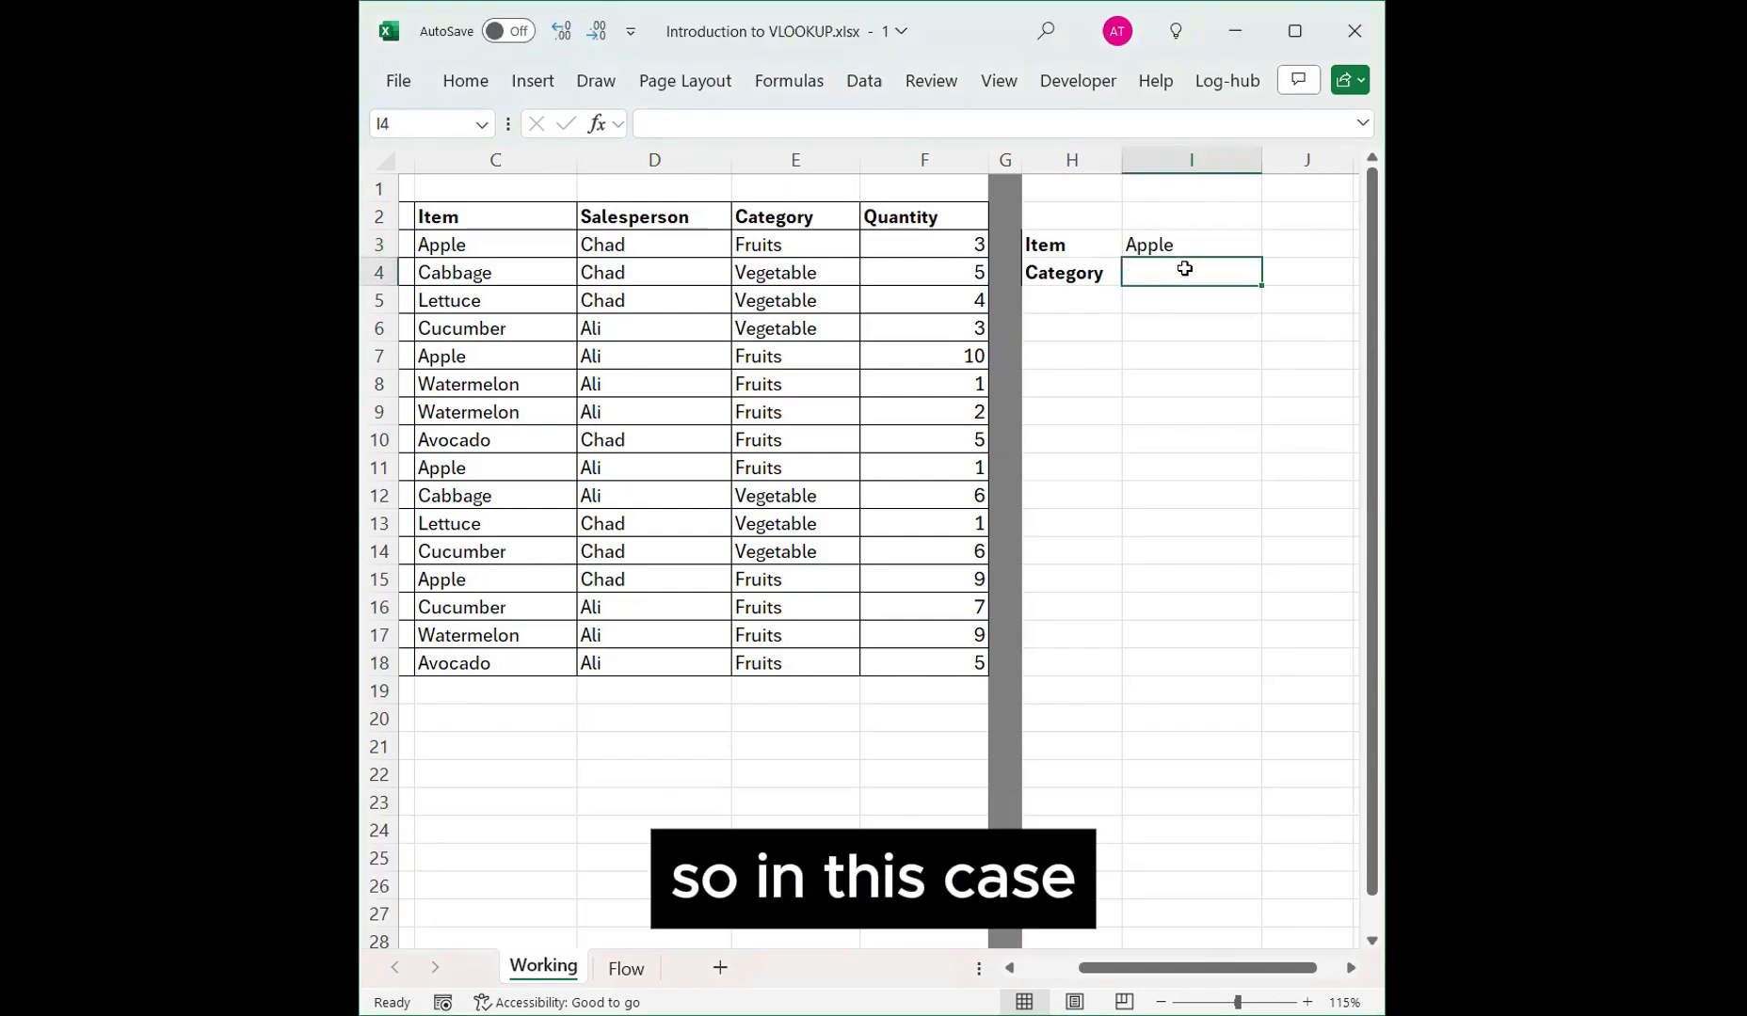
# Start a VLOOKUP formula in I4 with I3 as the lookup value and C3:E18 as the table array.
pyautogui.write('=')
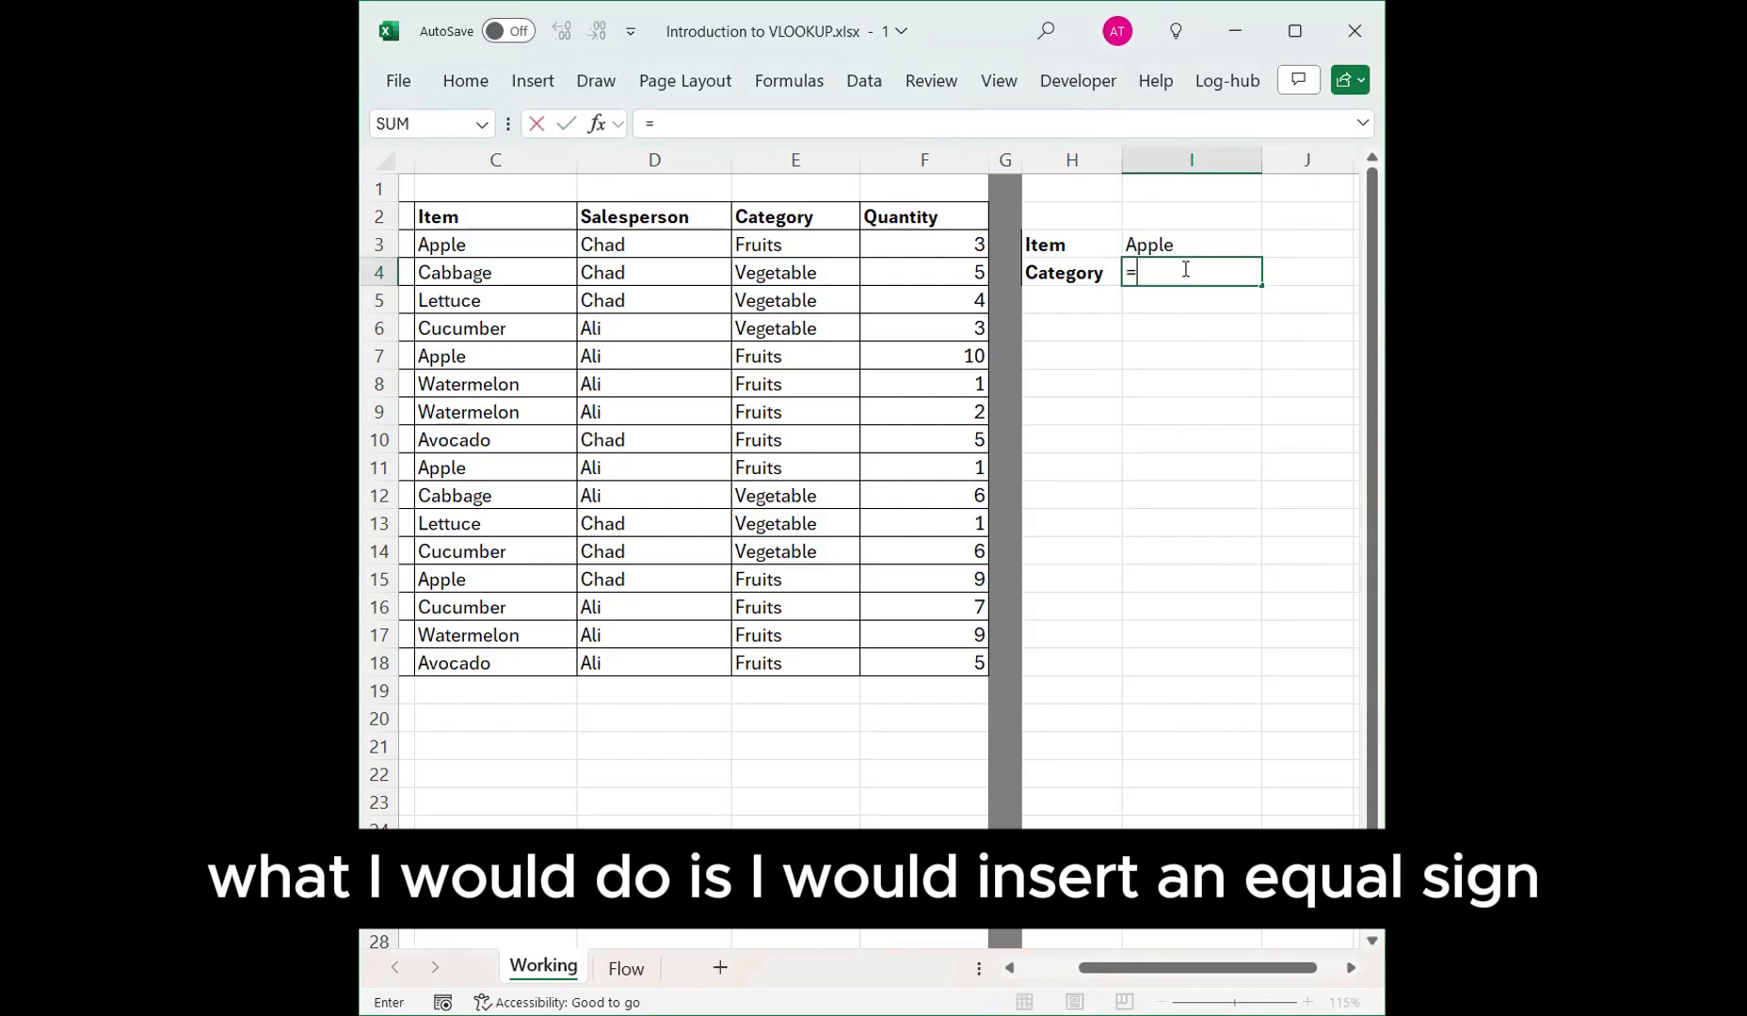
pyautogui.write('v')
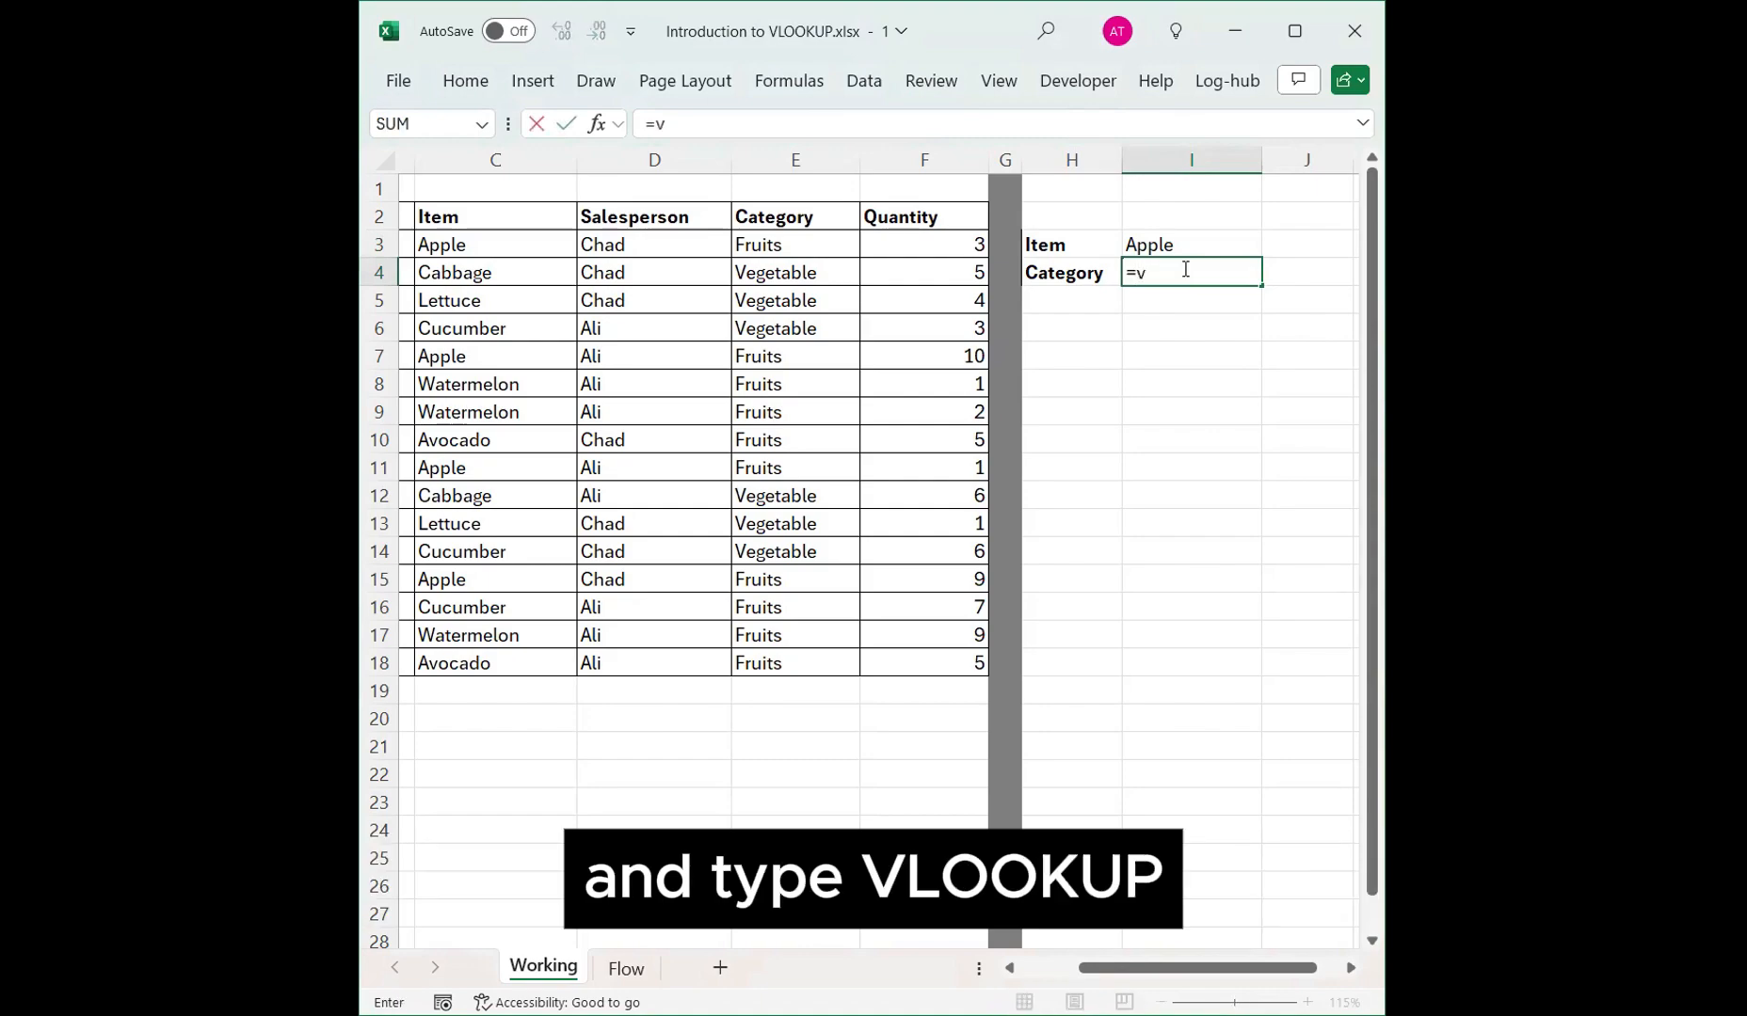
pyautogui.write('lookup(')
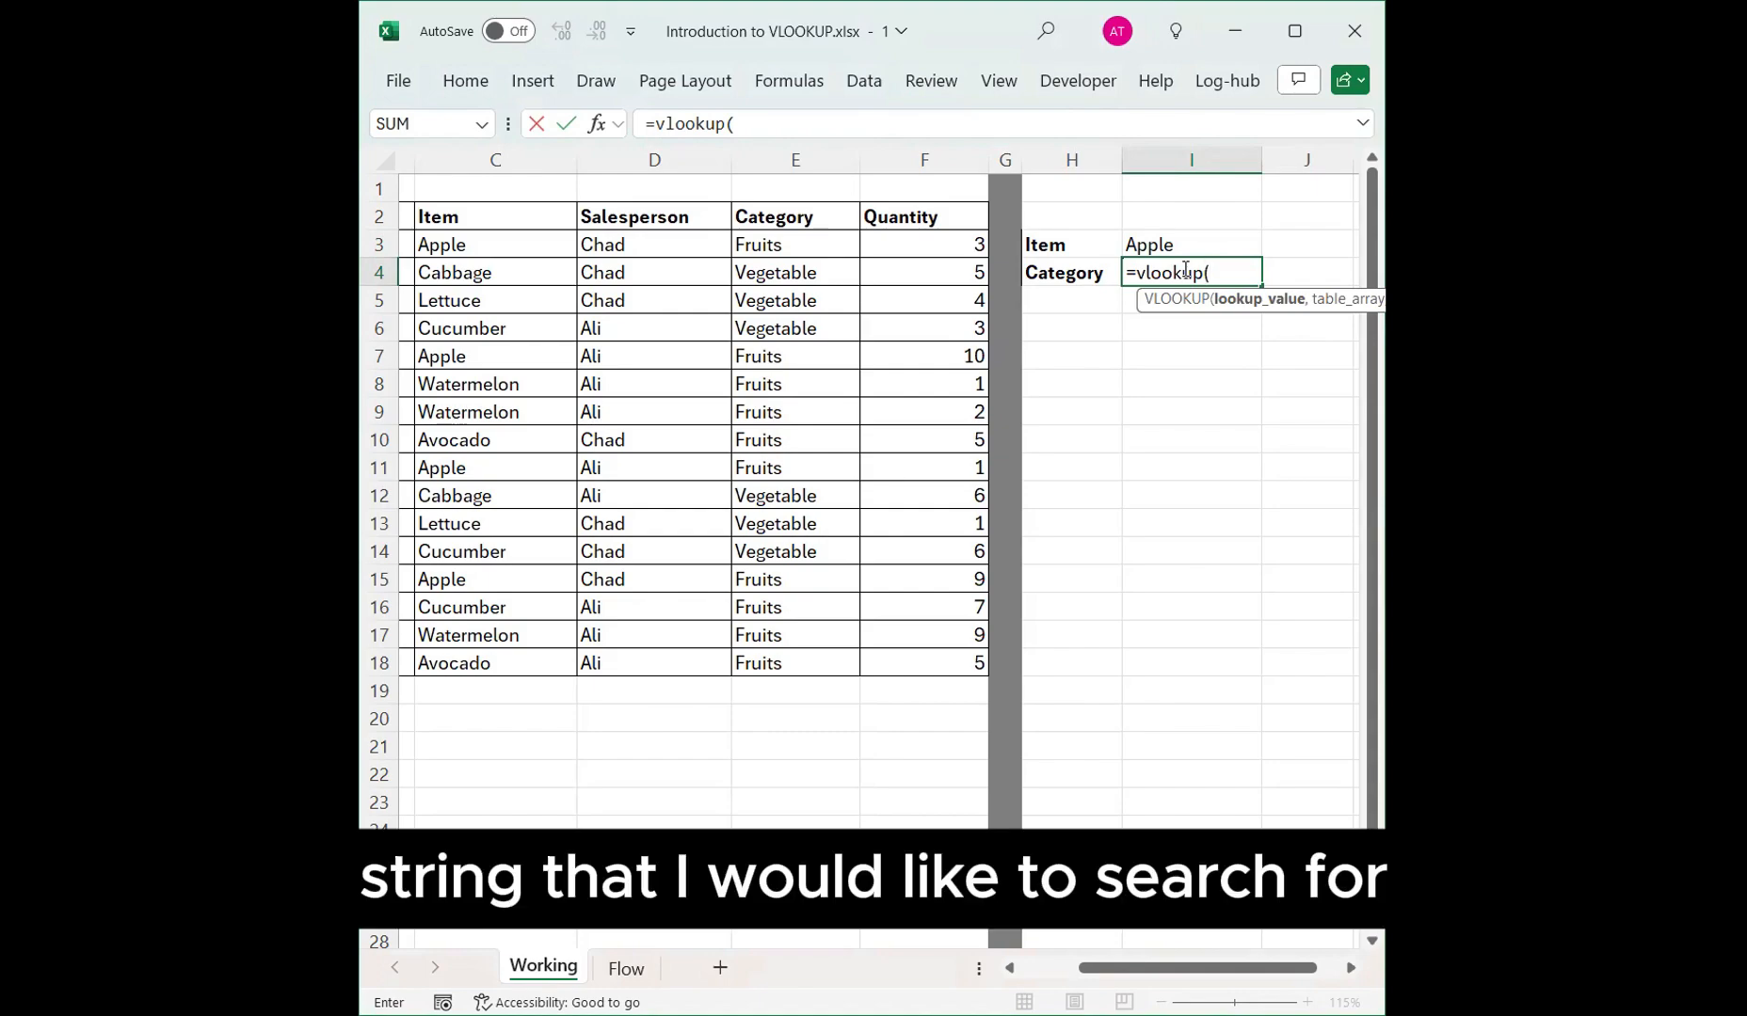
pyautogui.click(1187, 244)
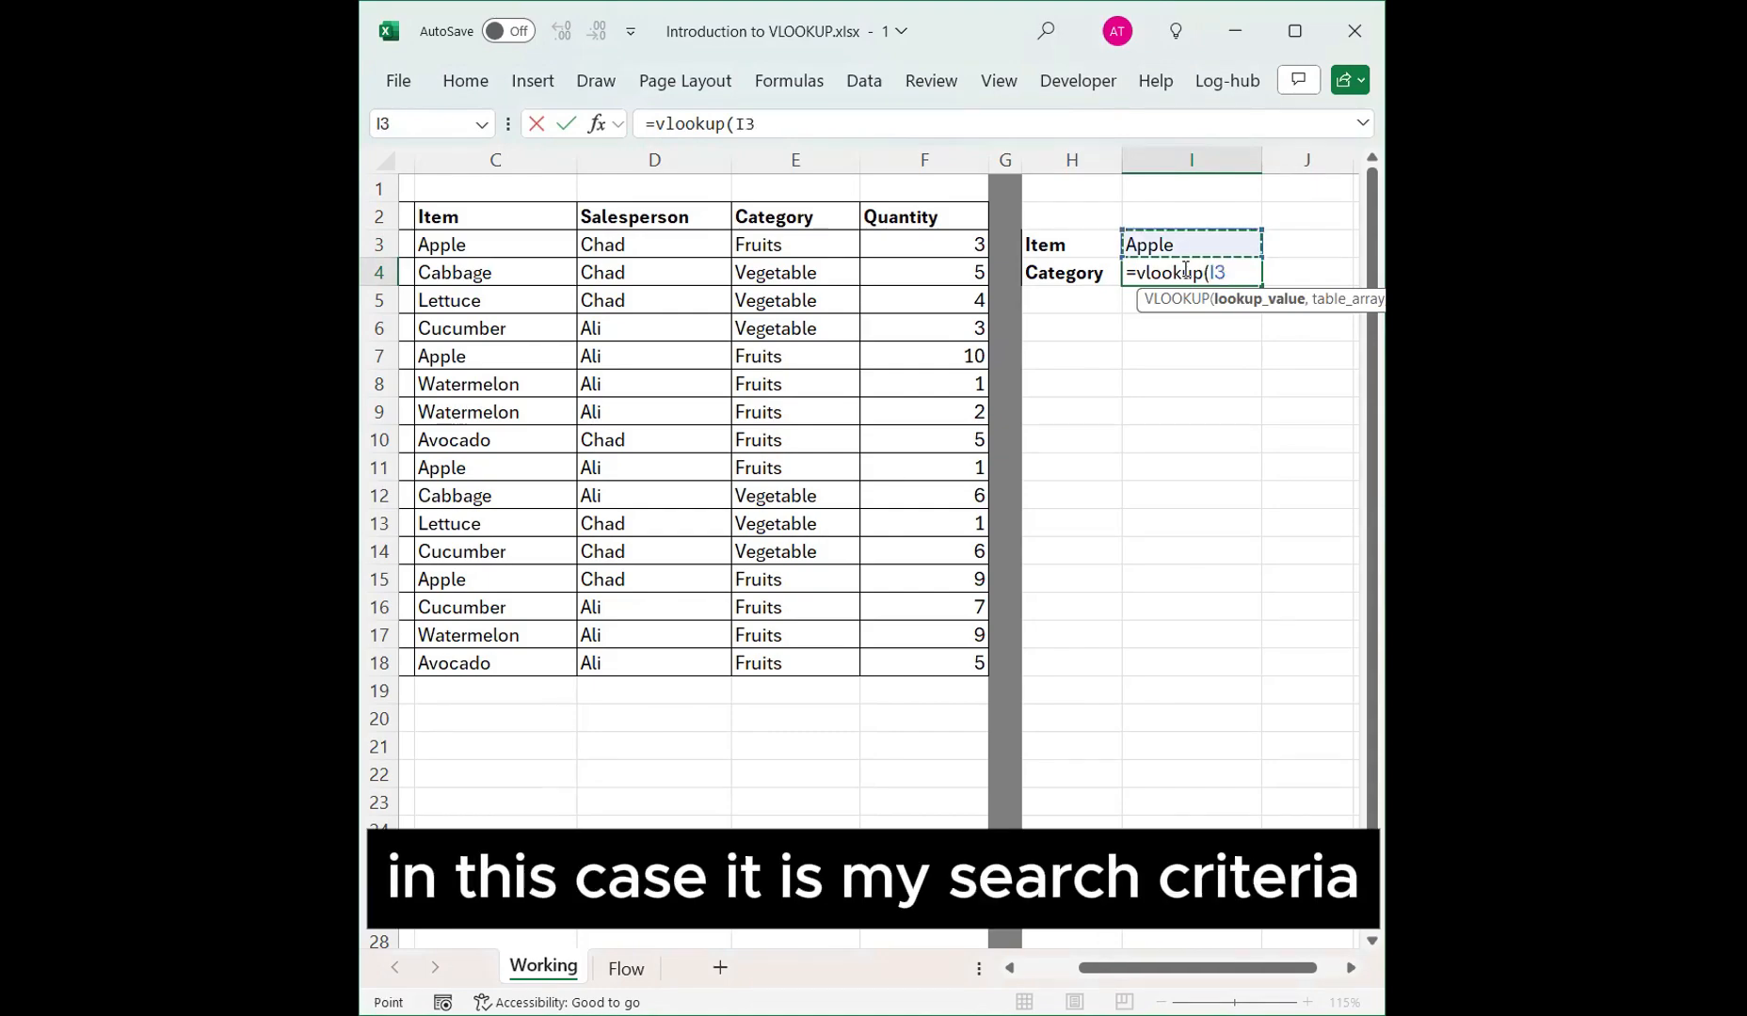
pyautogui.write(',')
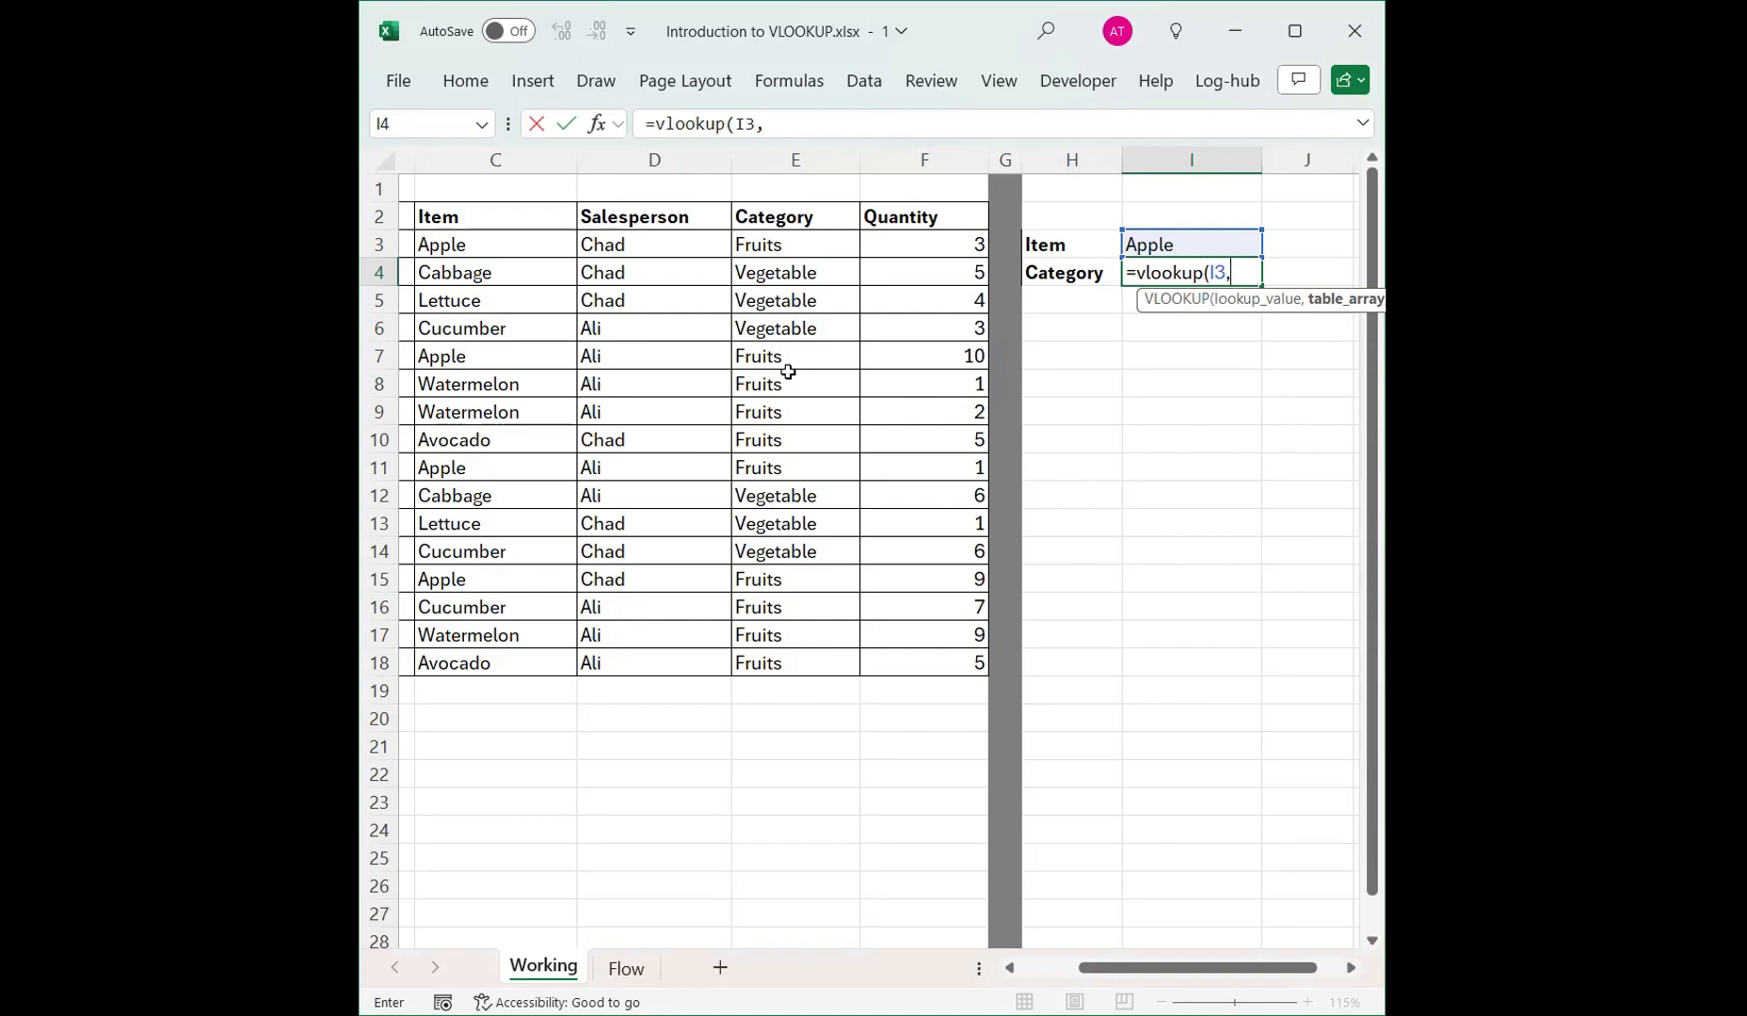
pyautogui.click(513, 244)
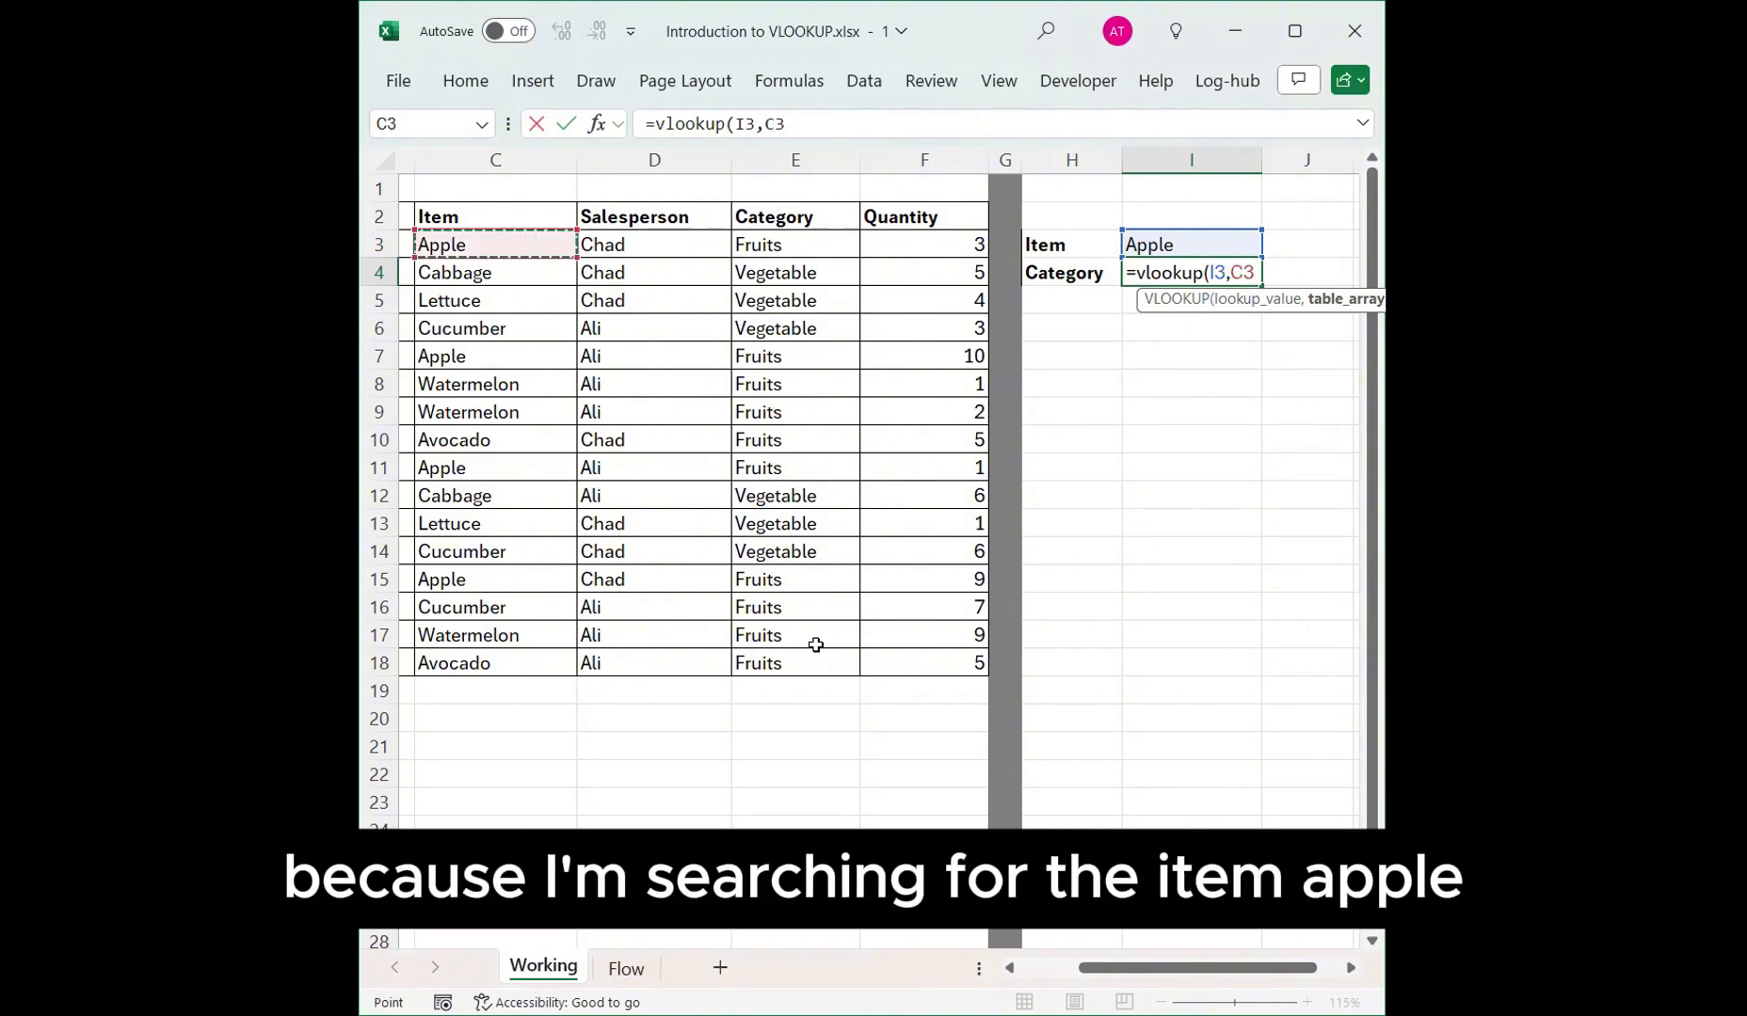
pyautogui.keyDown('shift'); pyautogui.click(812, 666); pyautogui.keyUp('shift')
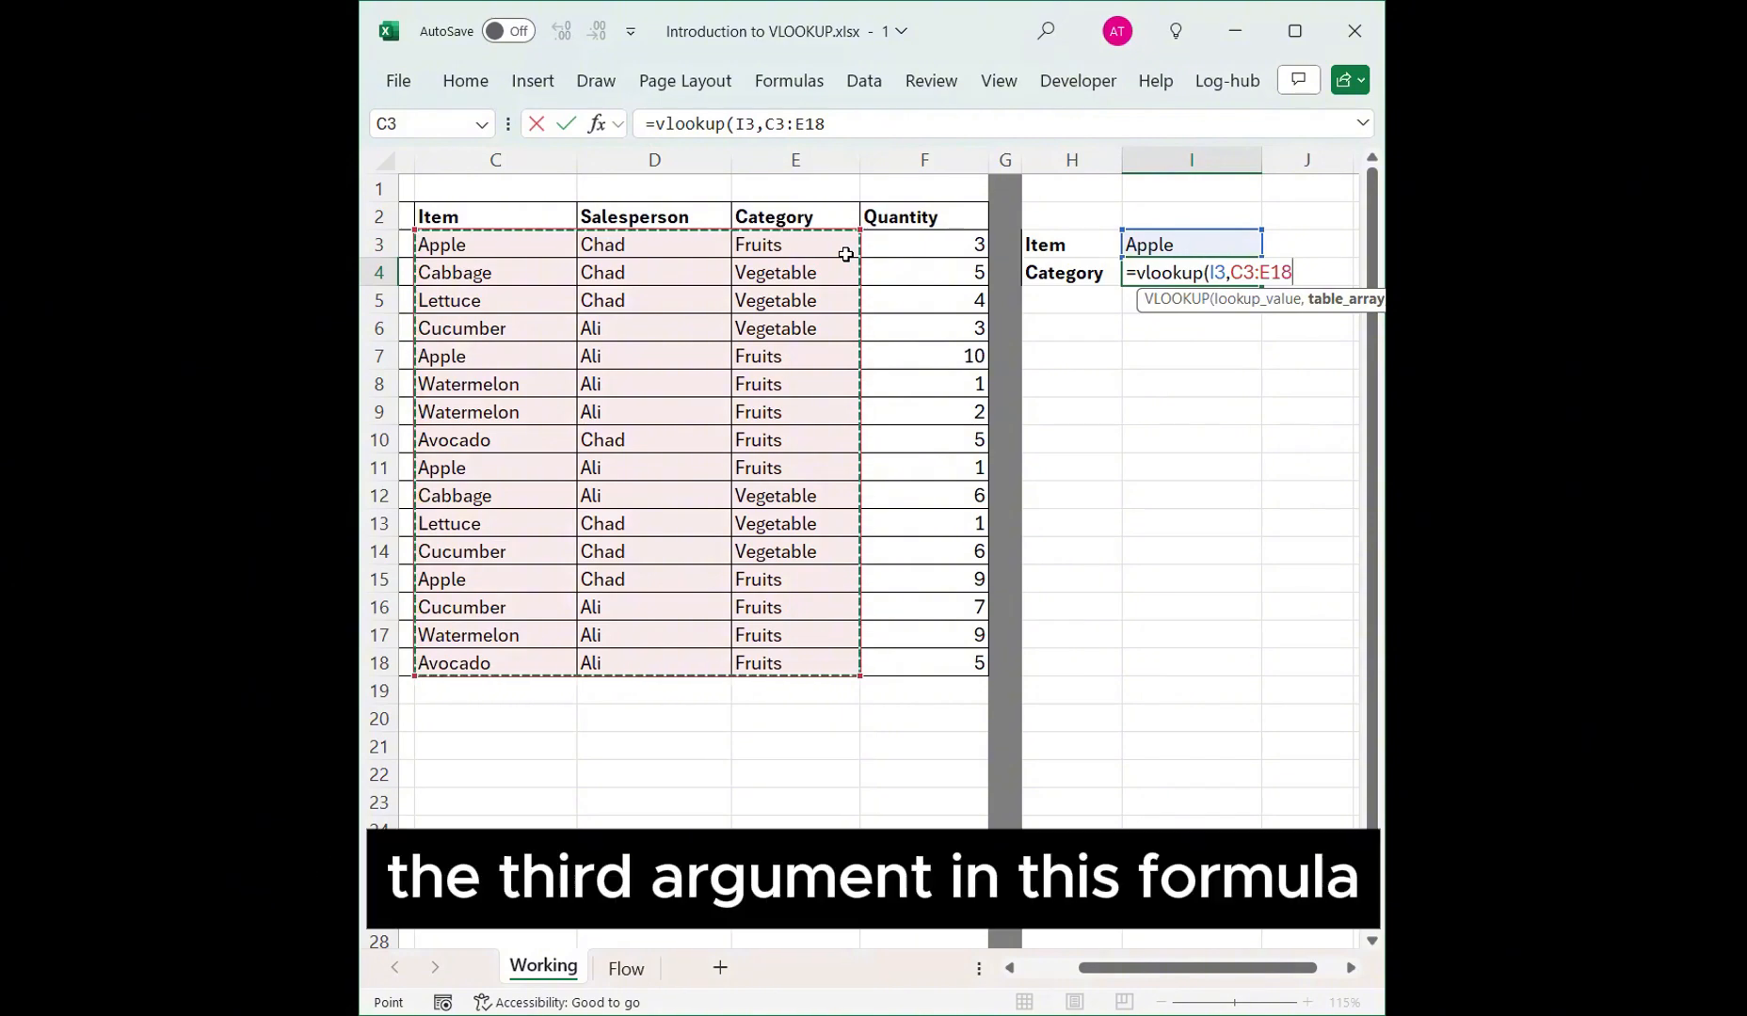
# Complete the VLOOKUP with column index 3 and FALSE for an exact match, and enter it.
pyautogui.write(',3')
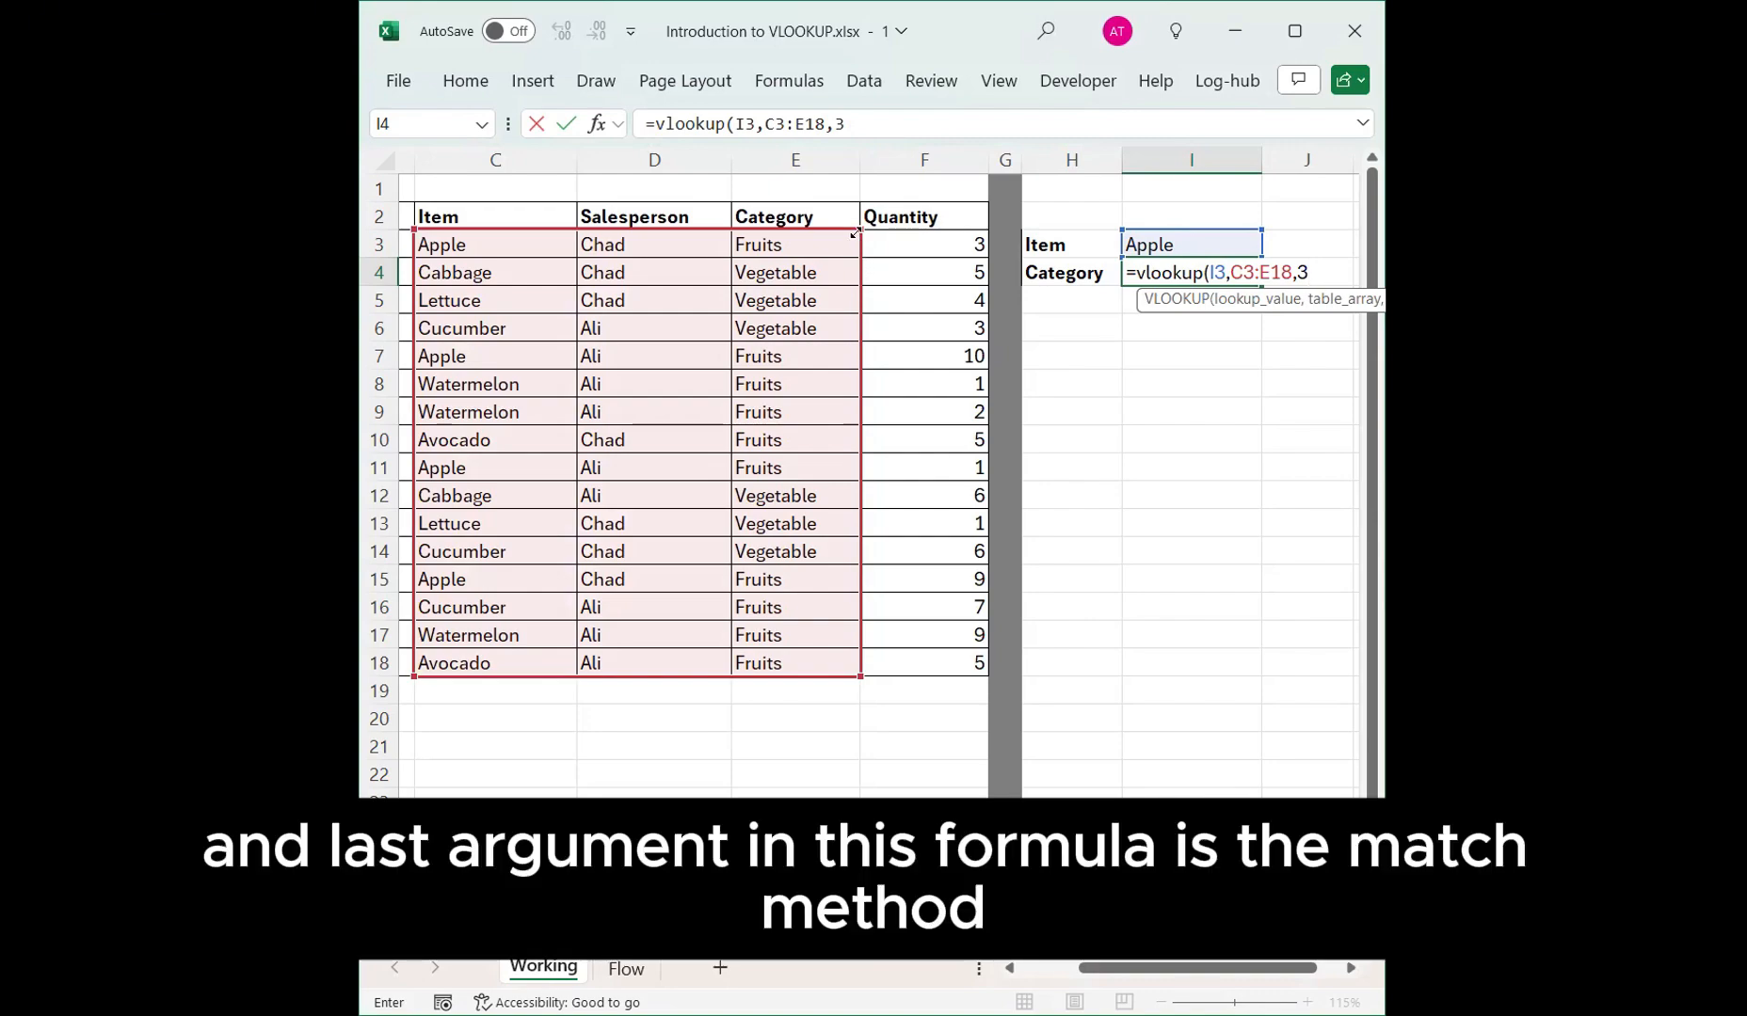
pyautogui.write(',')
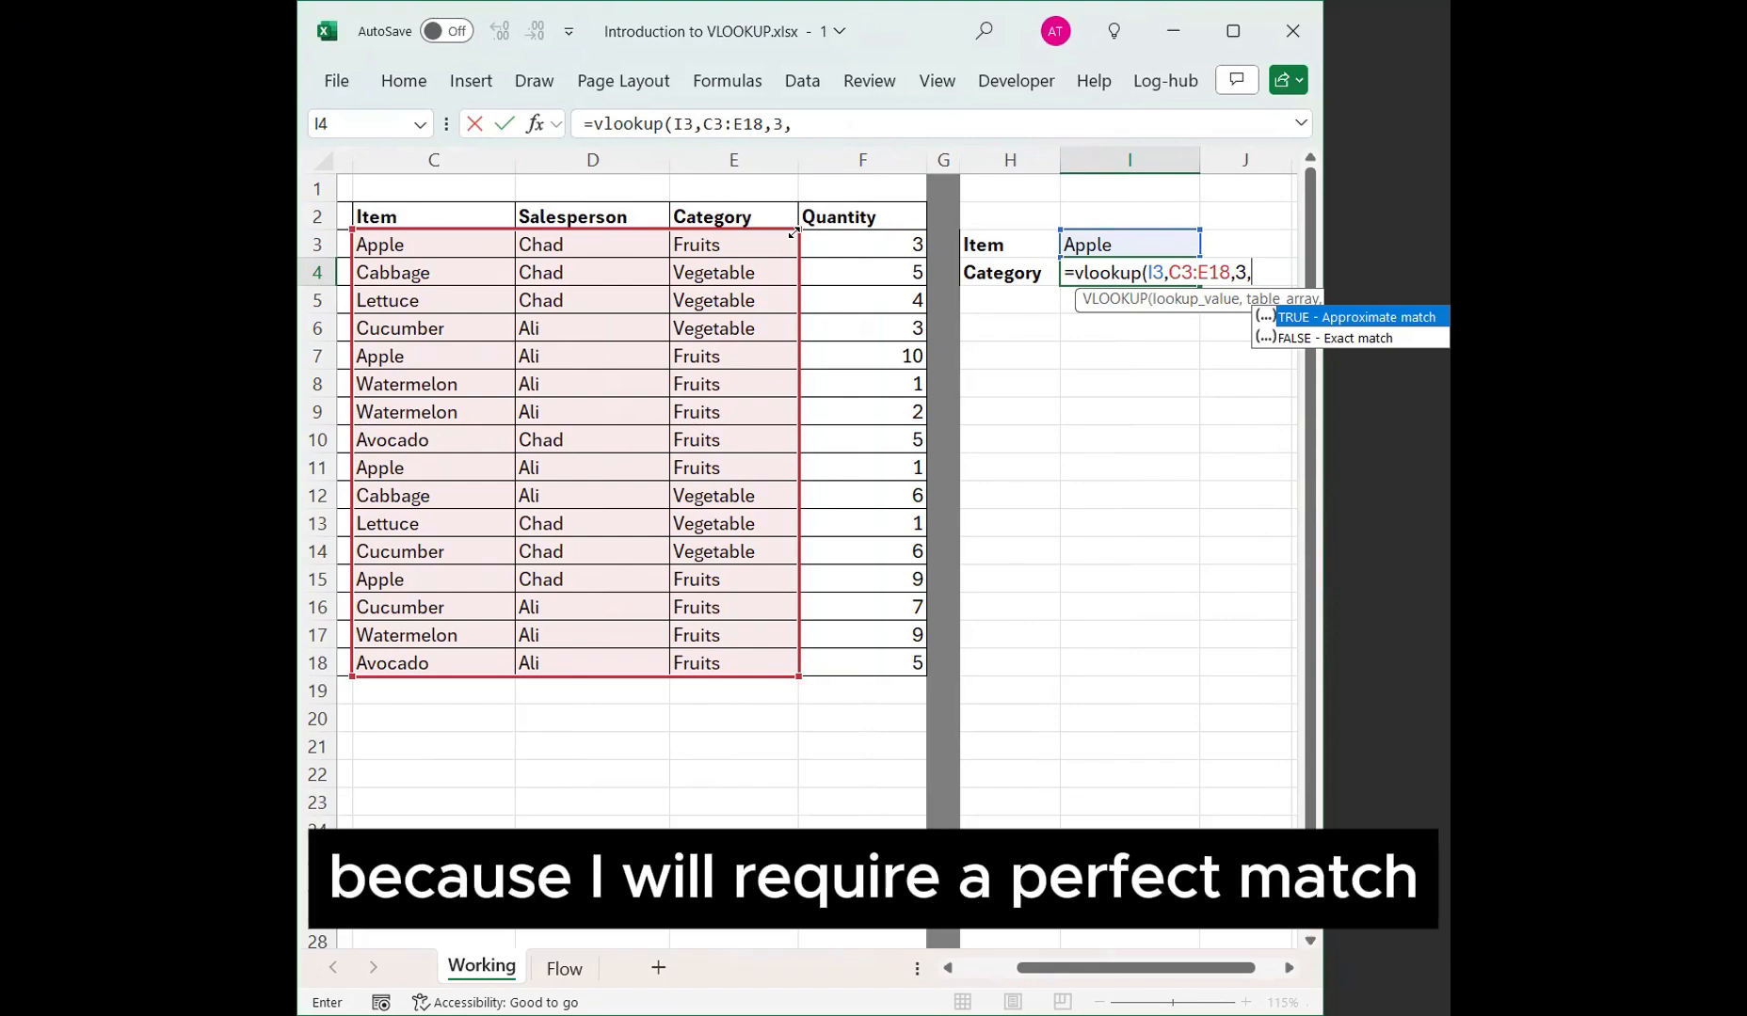
pyautogui.write('false)')
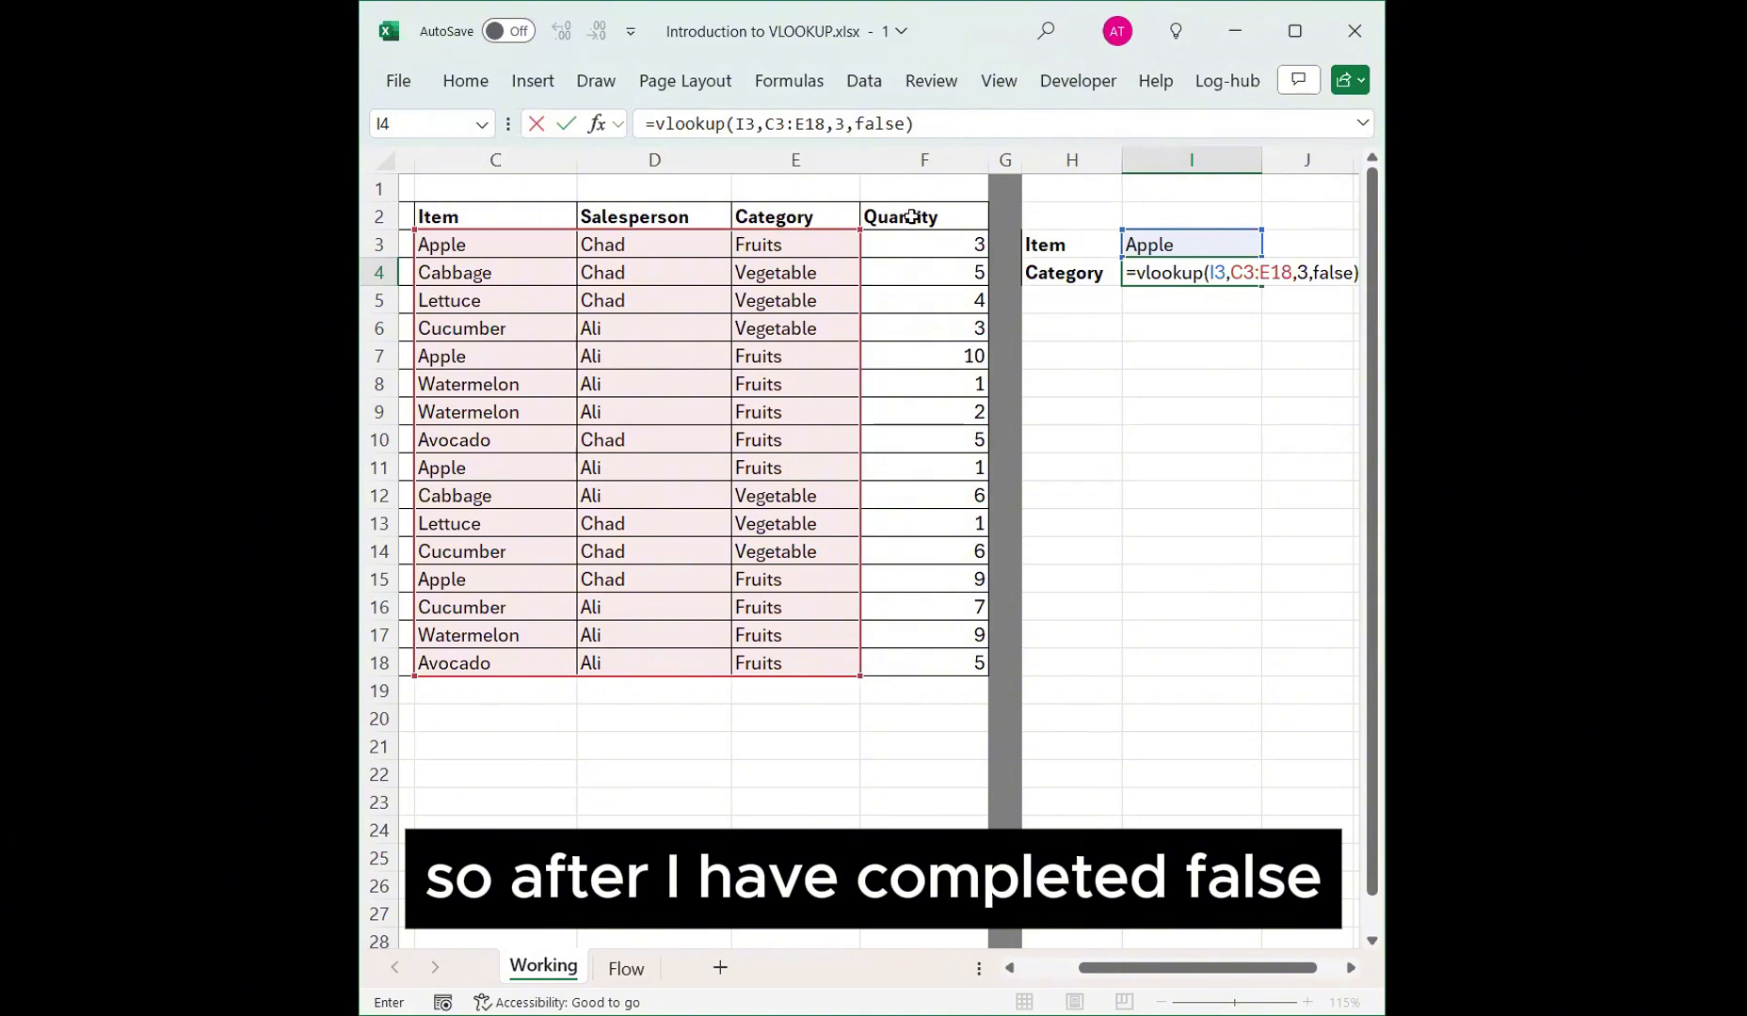
pyautogui.press('Return')
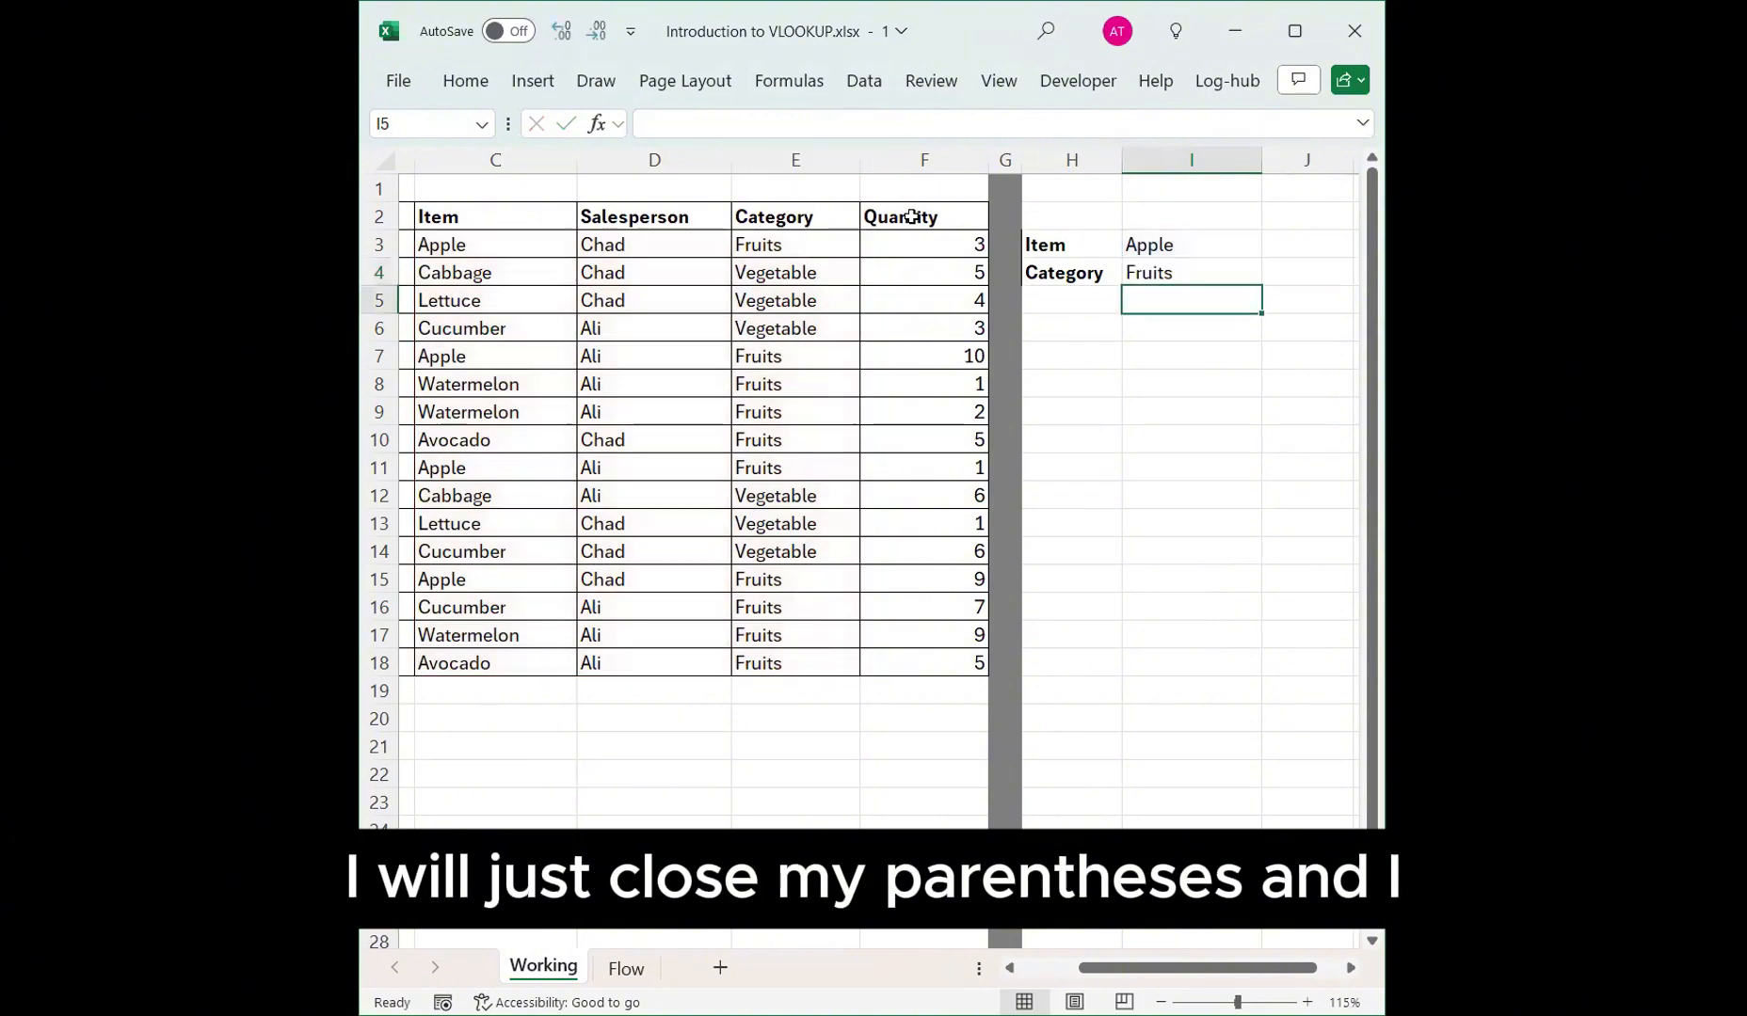
# Change the Item search value in I3 to Cabbage.
pyautogui.click(811, 239)
pyautogui.click(1134, 274)
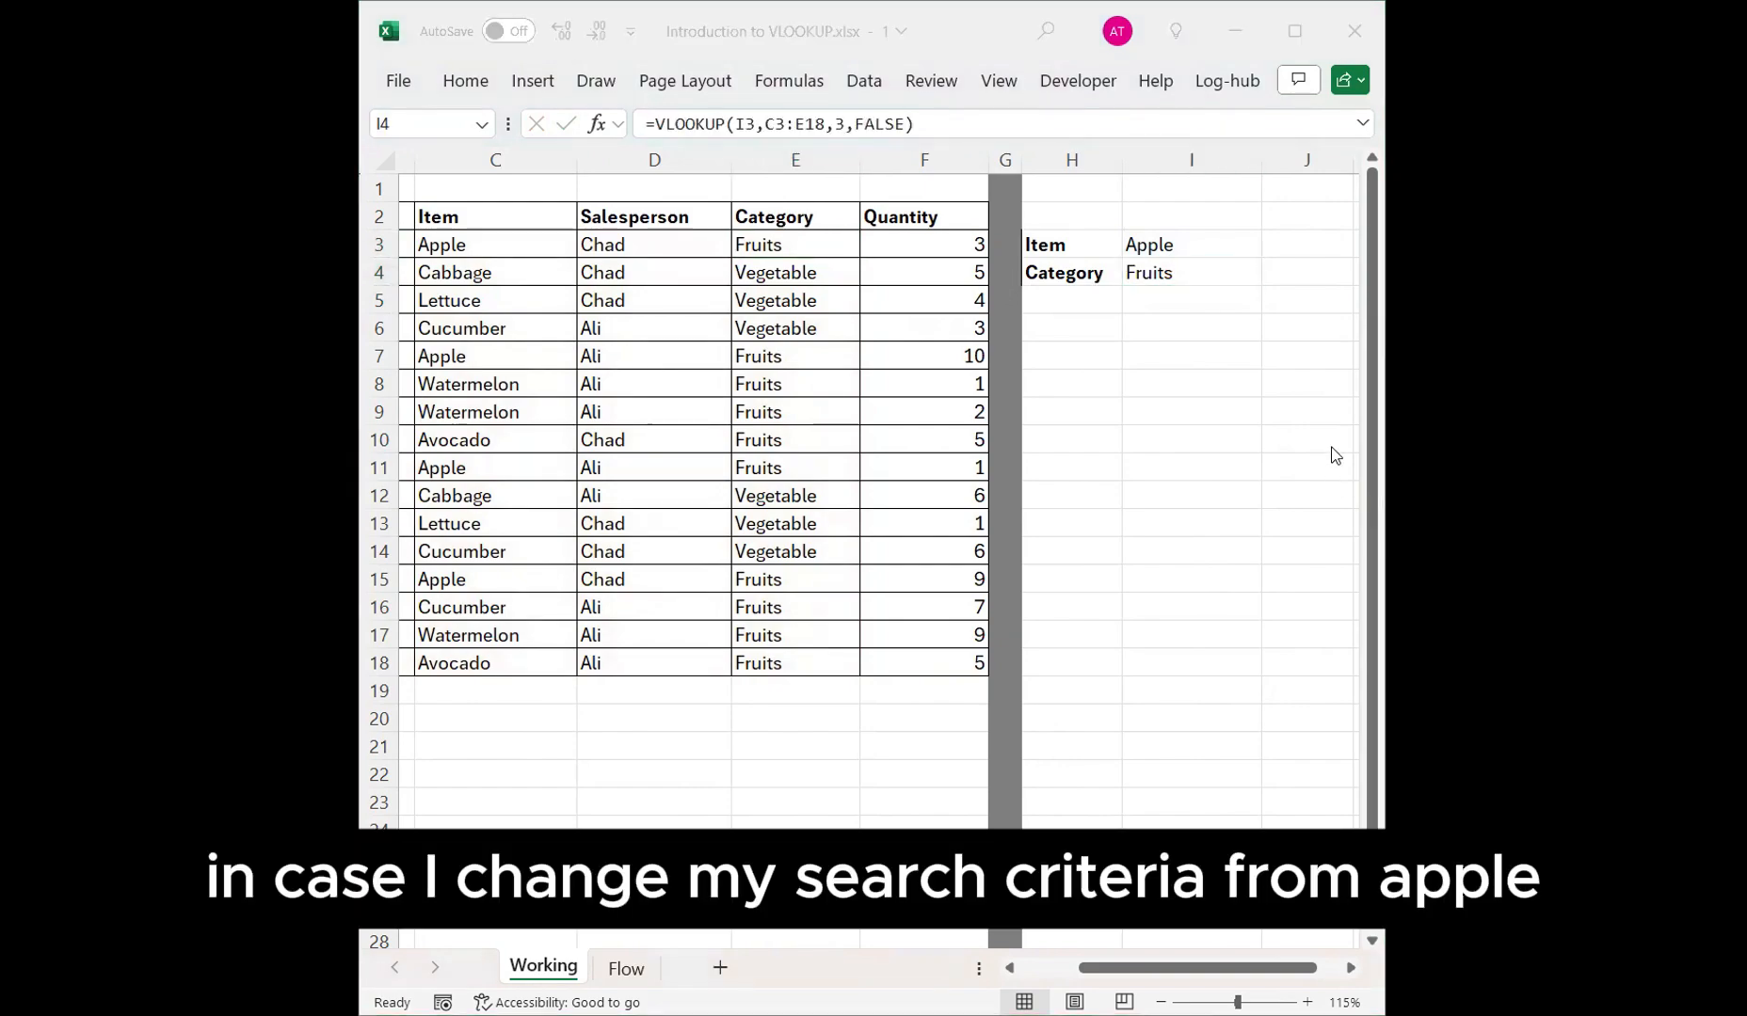
pyautogui.click(1187, 234)
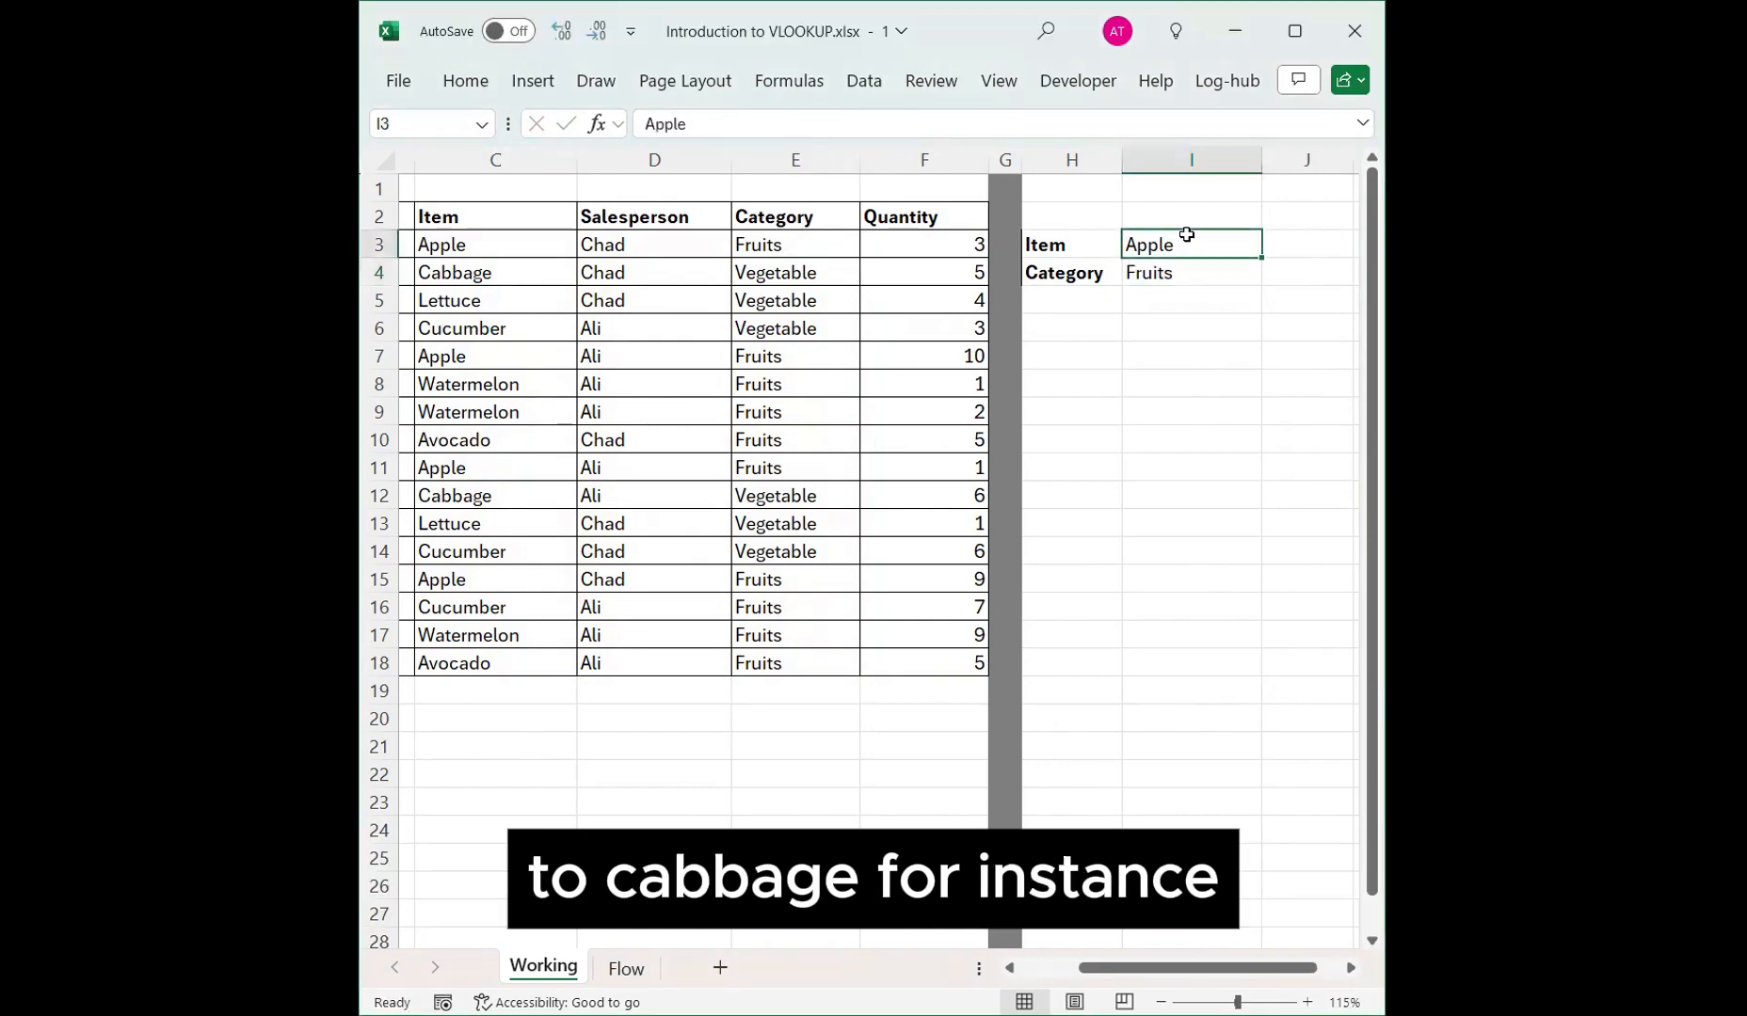
pyautogui.write('Cabbage')
pyautogui.press('Return')
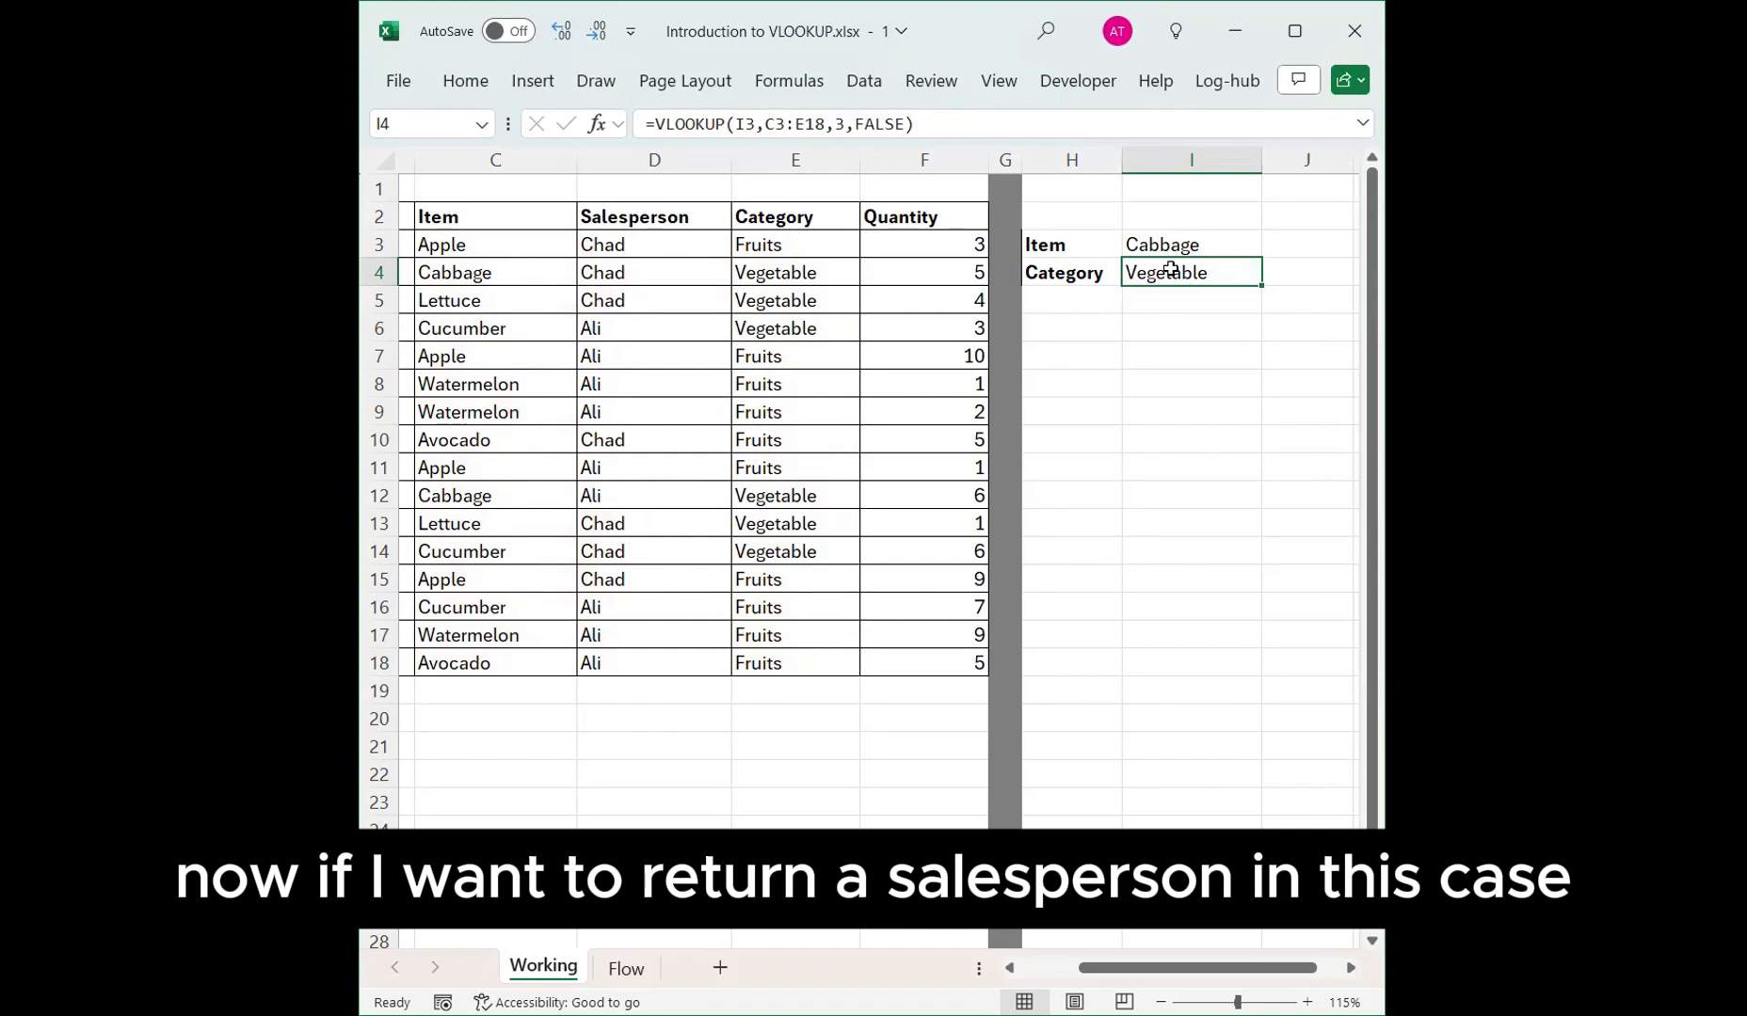
# Edit the I4 formula so its column index is 2, returning the salesperson.
pyautogui.press('F2')
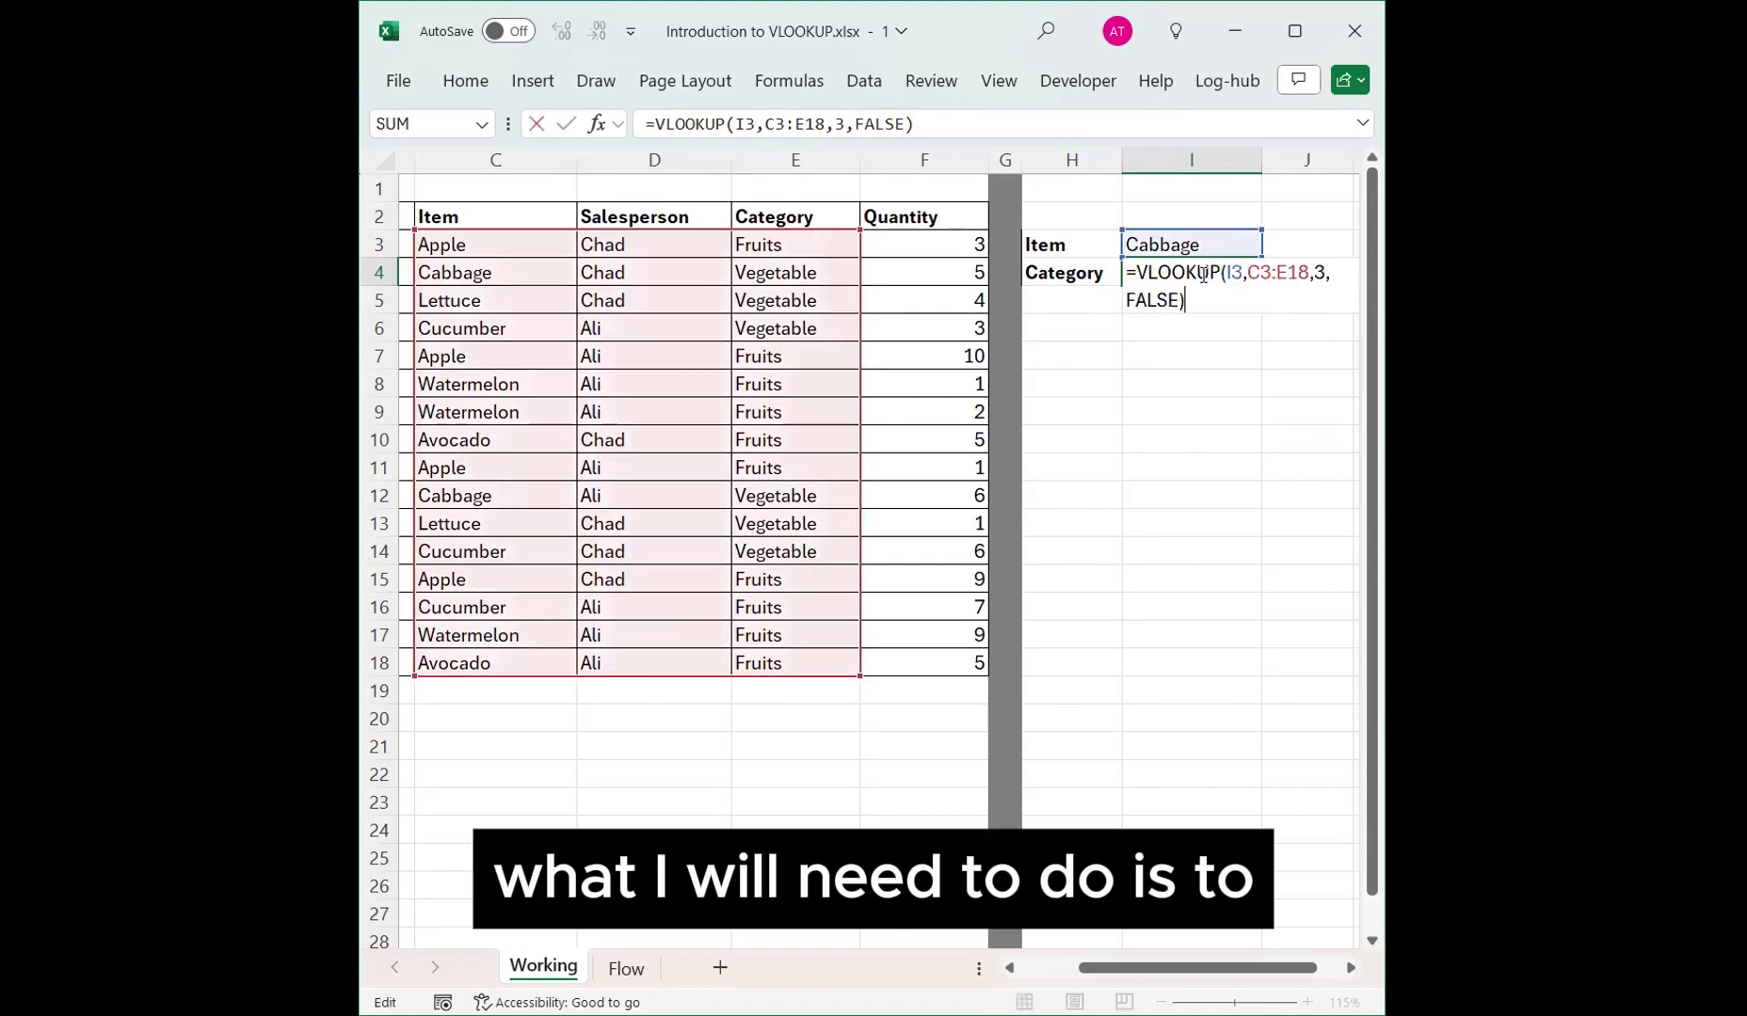
pyautogui.doubleClick(1319, 272)
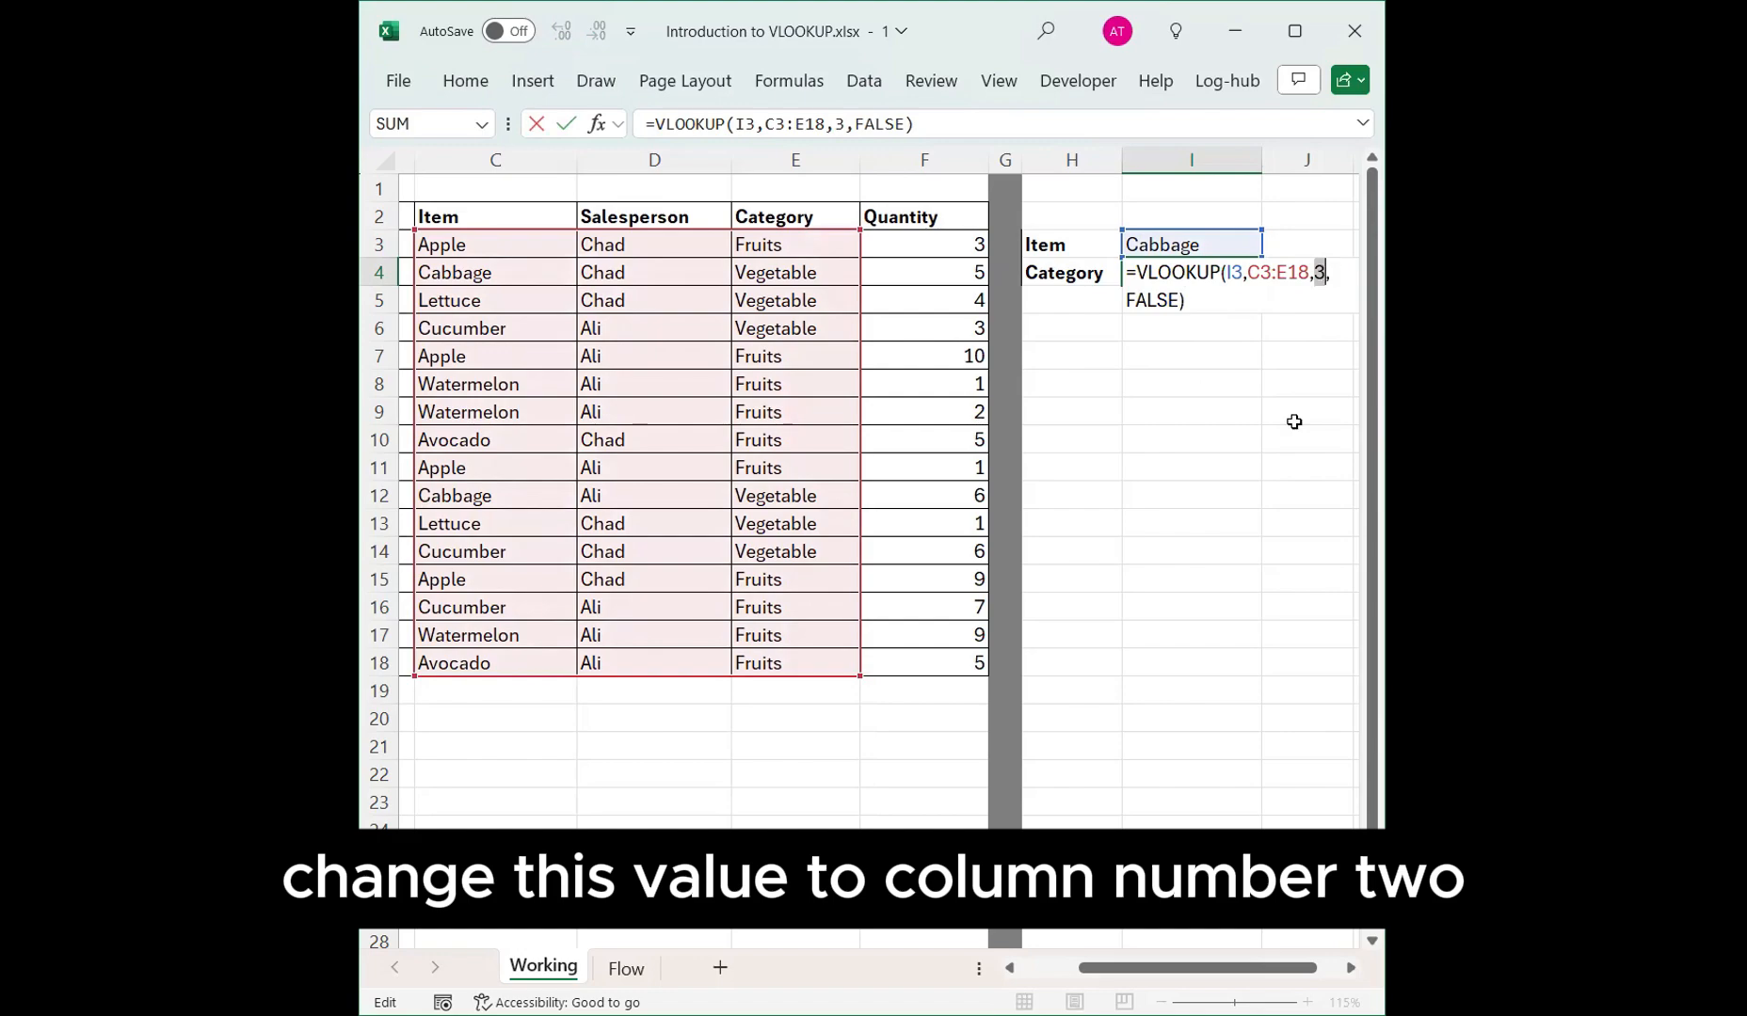
pyautogui.write('2')
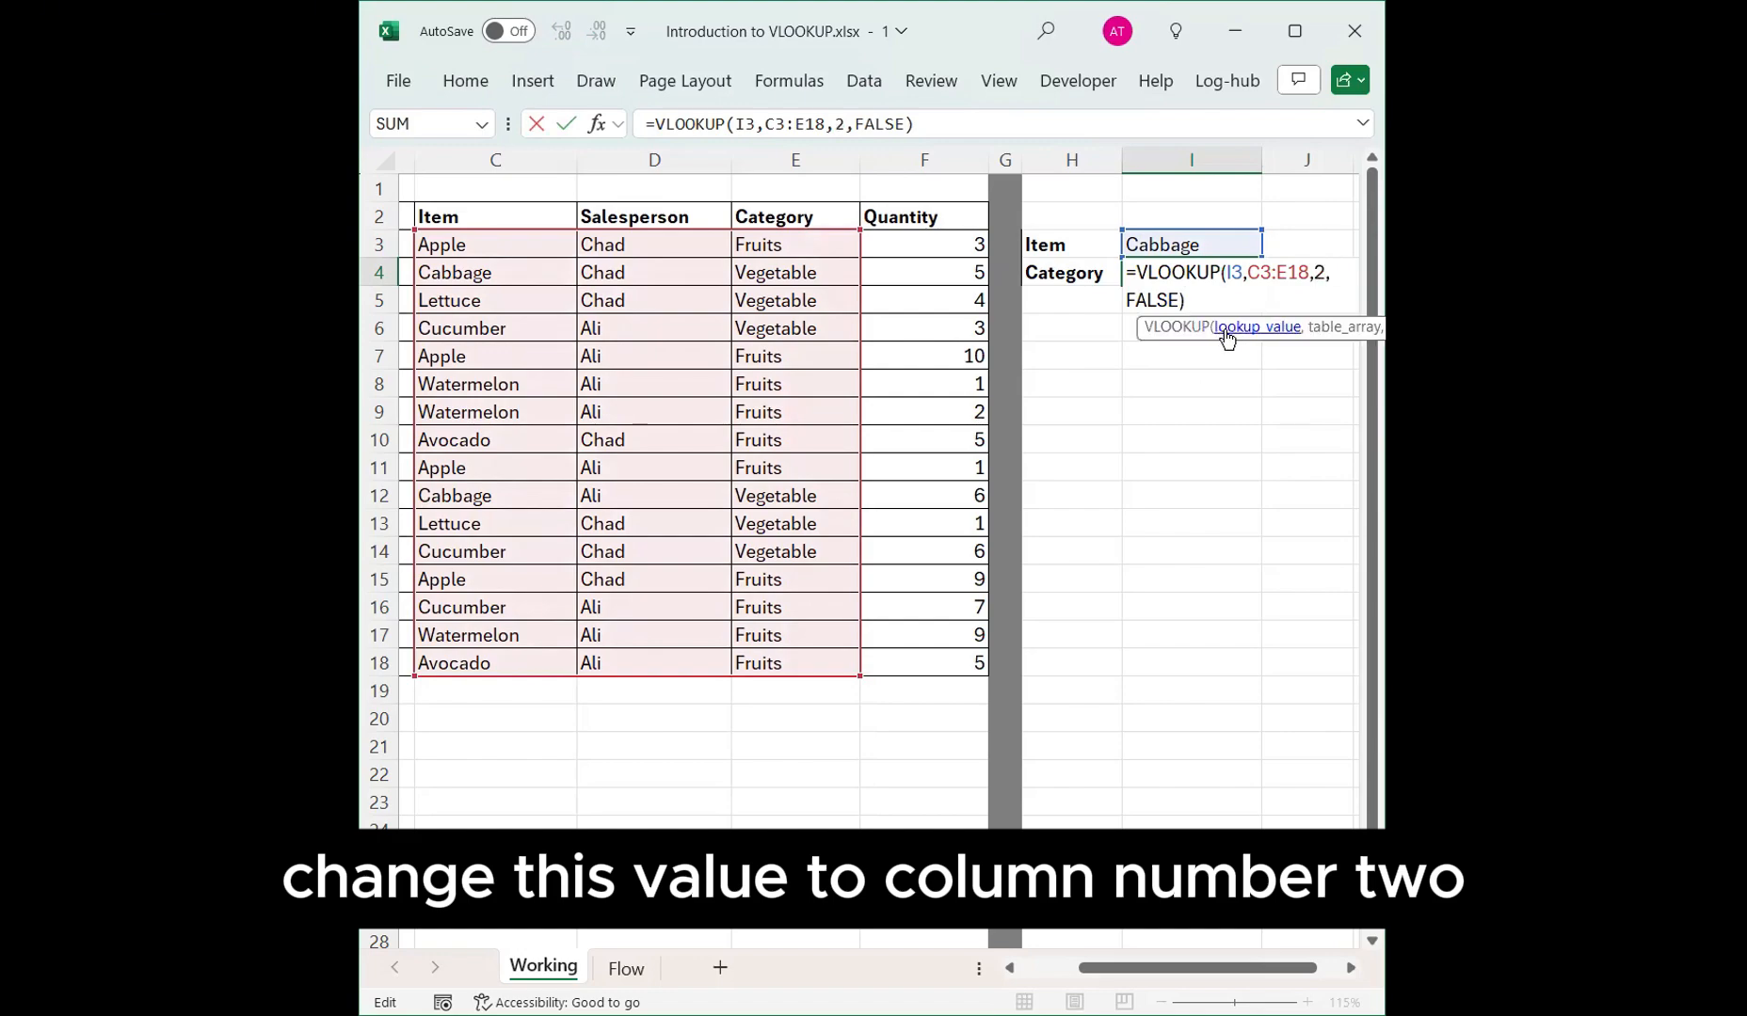
pyautogui.press('Return')
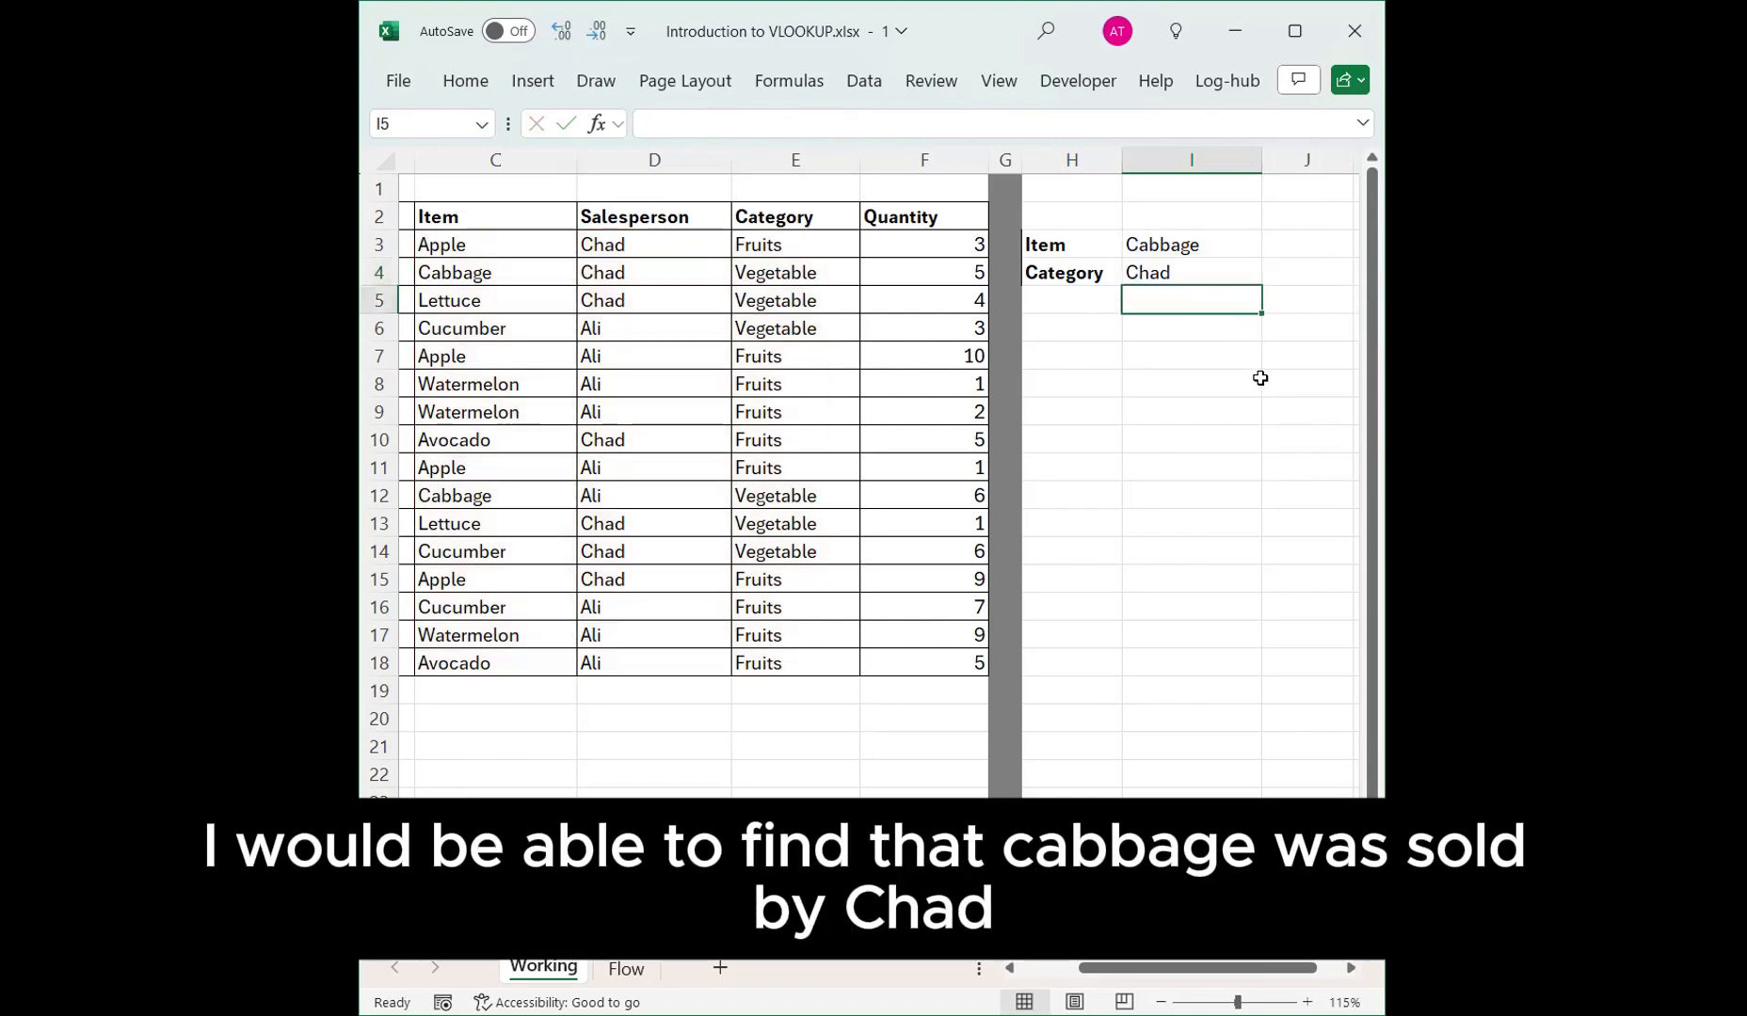
# Change the column index in the I4 VLOOKUP formula to 1.
pyautogui.moveTo(492, 273); pyautogui.dragTo(764, 278)
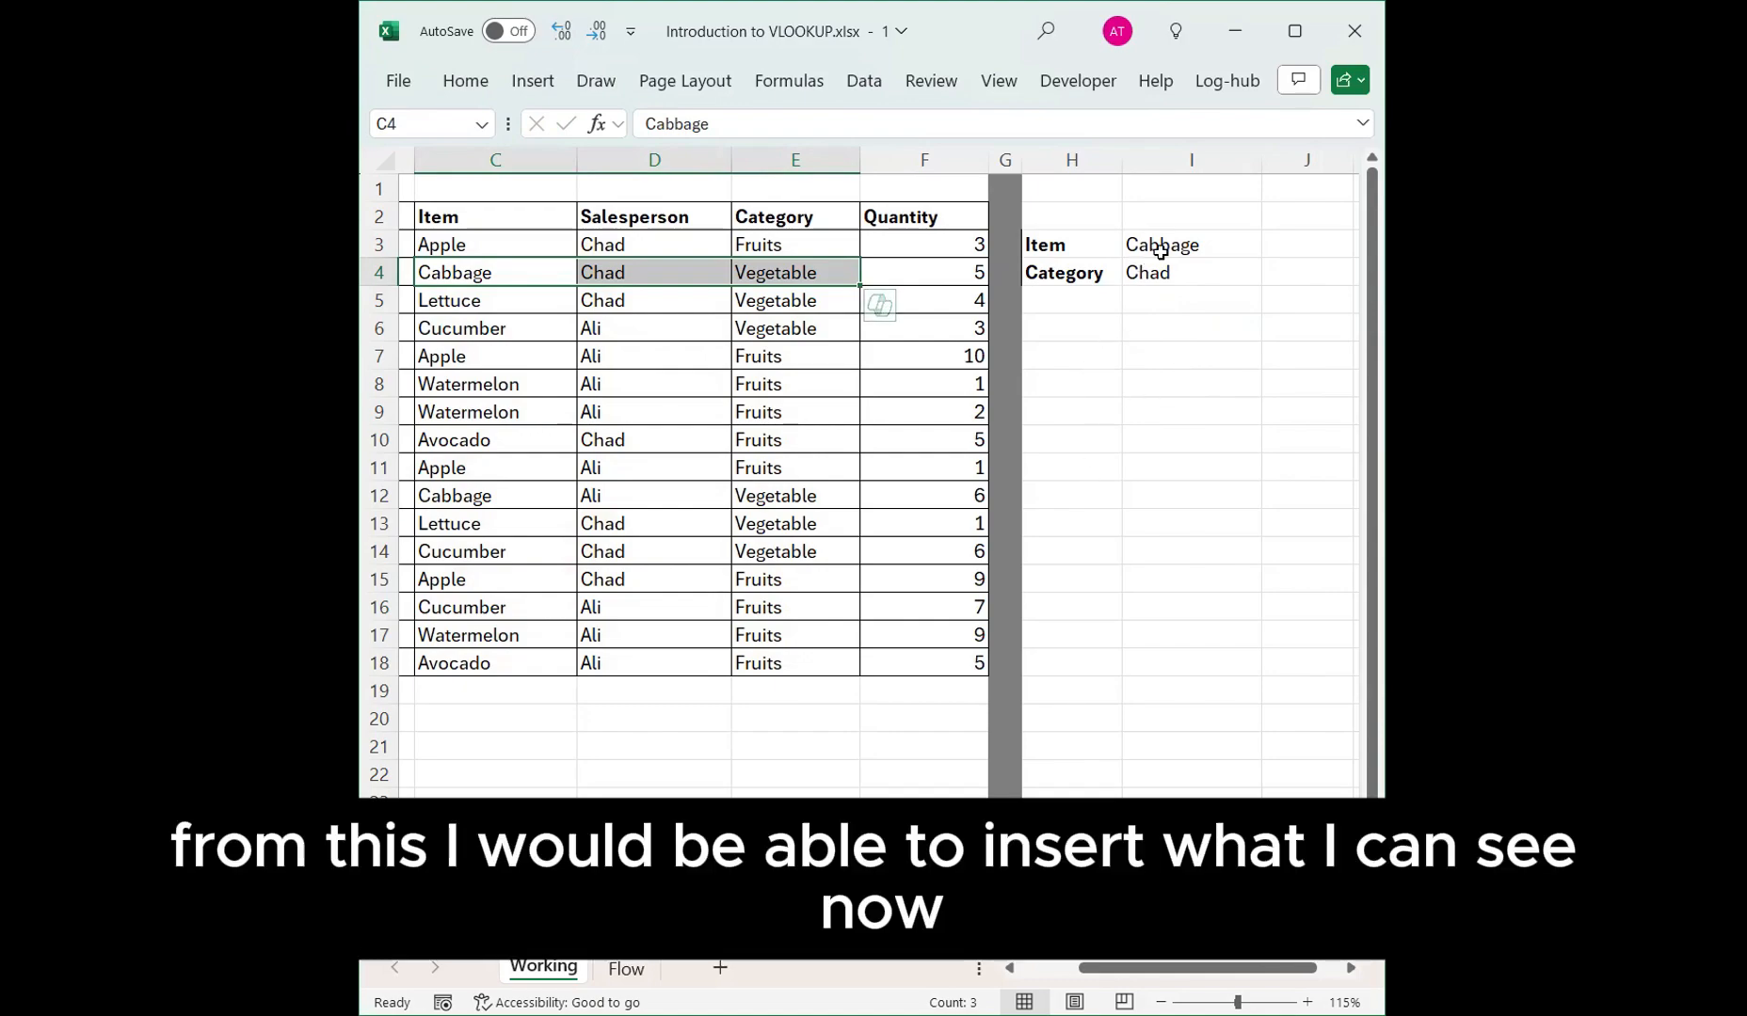
pyautogui.click(1170, 273)
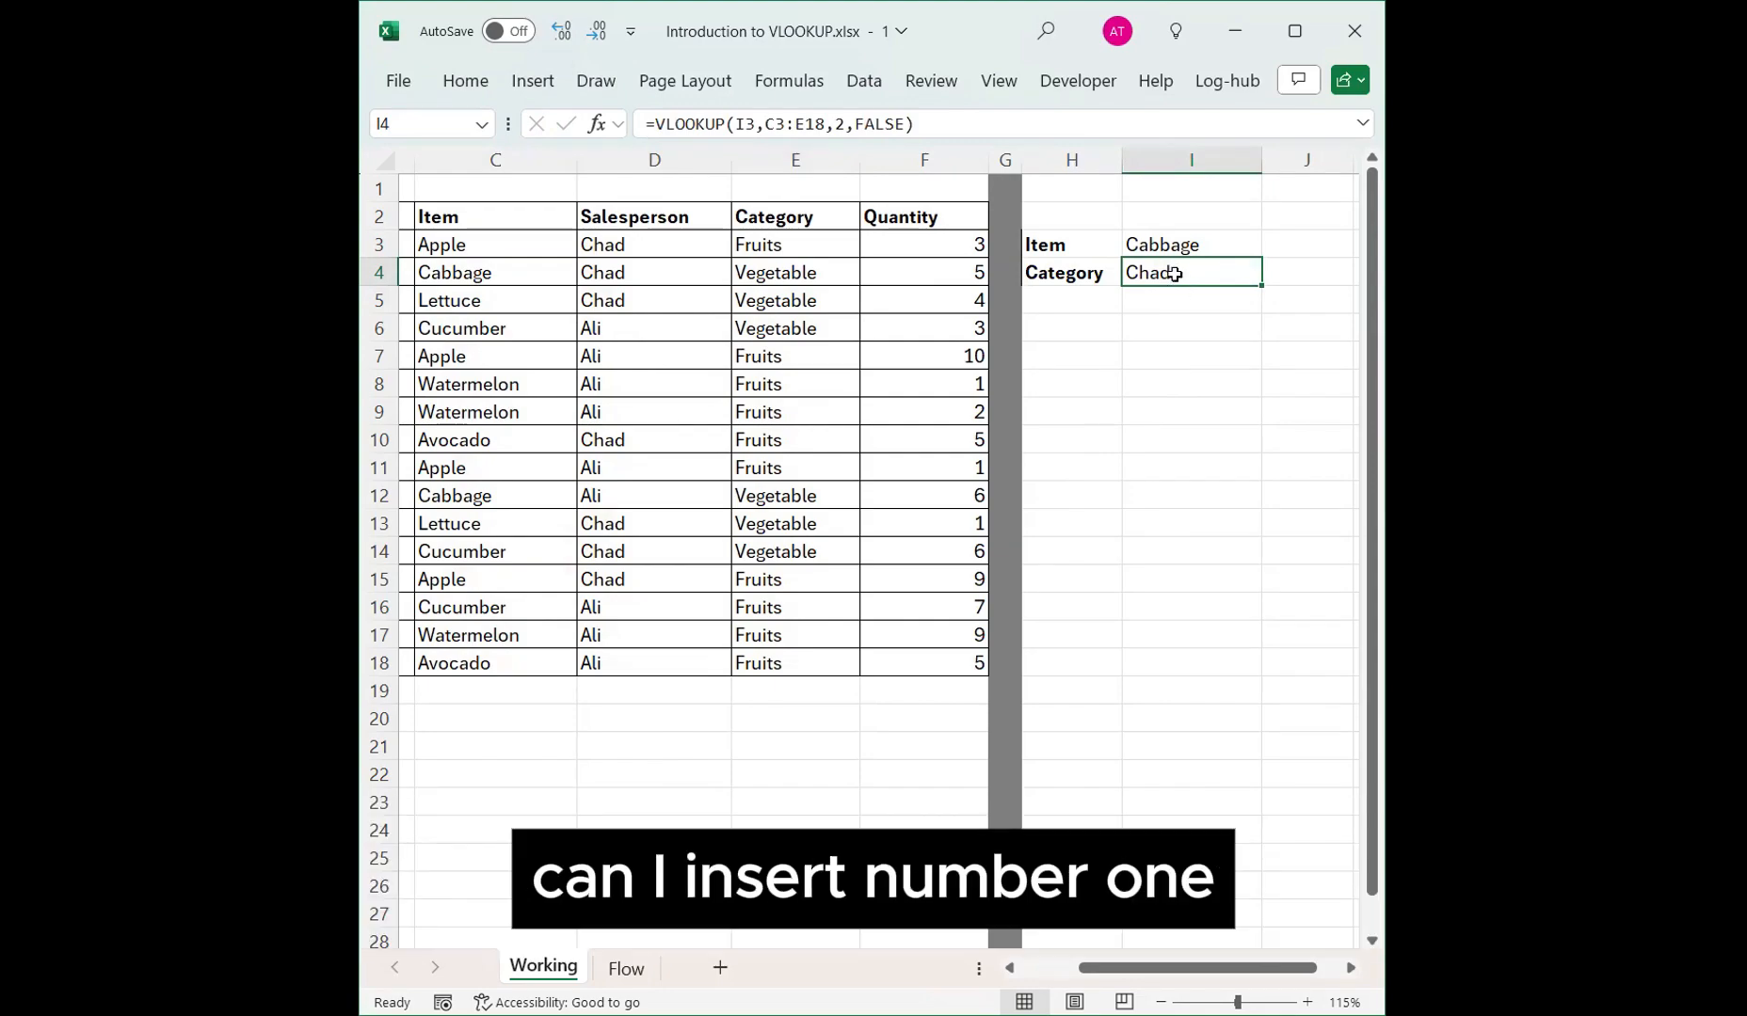
pyautogui.doubleClick(1175, 274)
pyautogui.doubleClick(1320, 272)
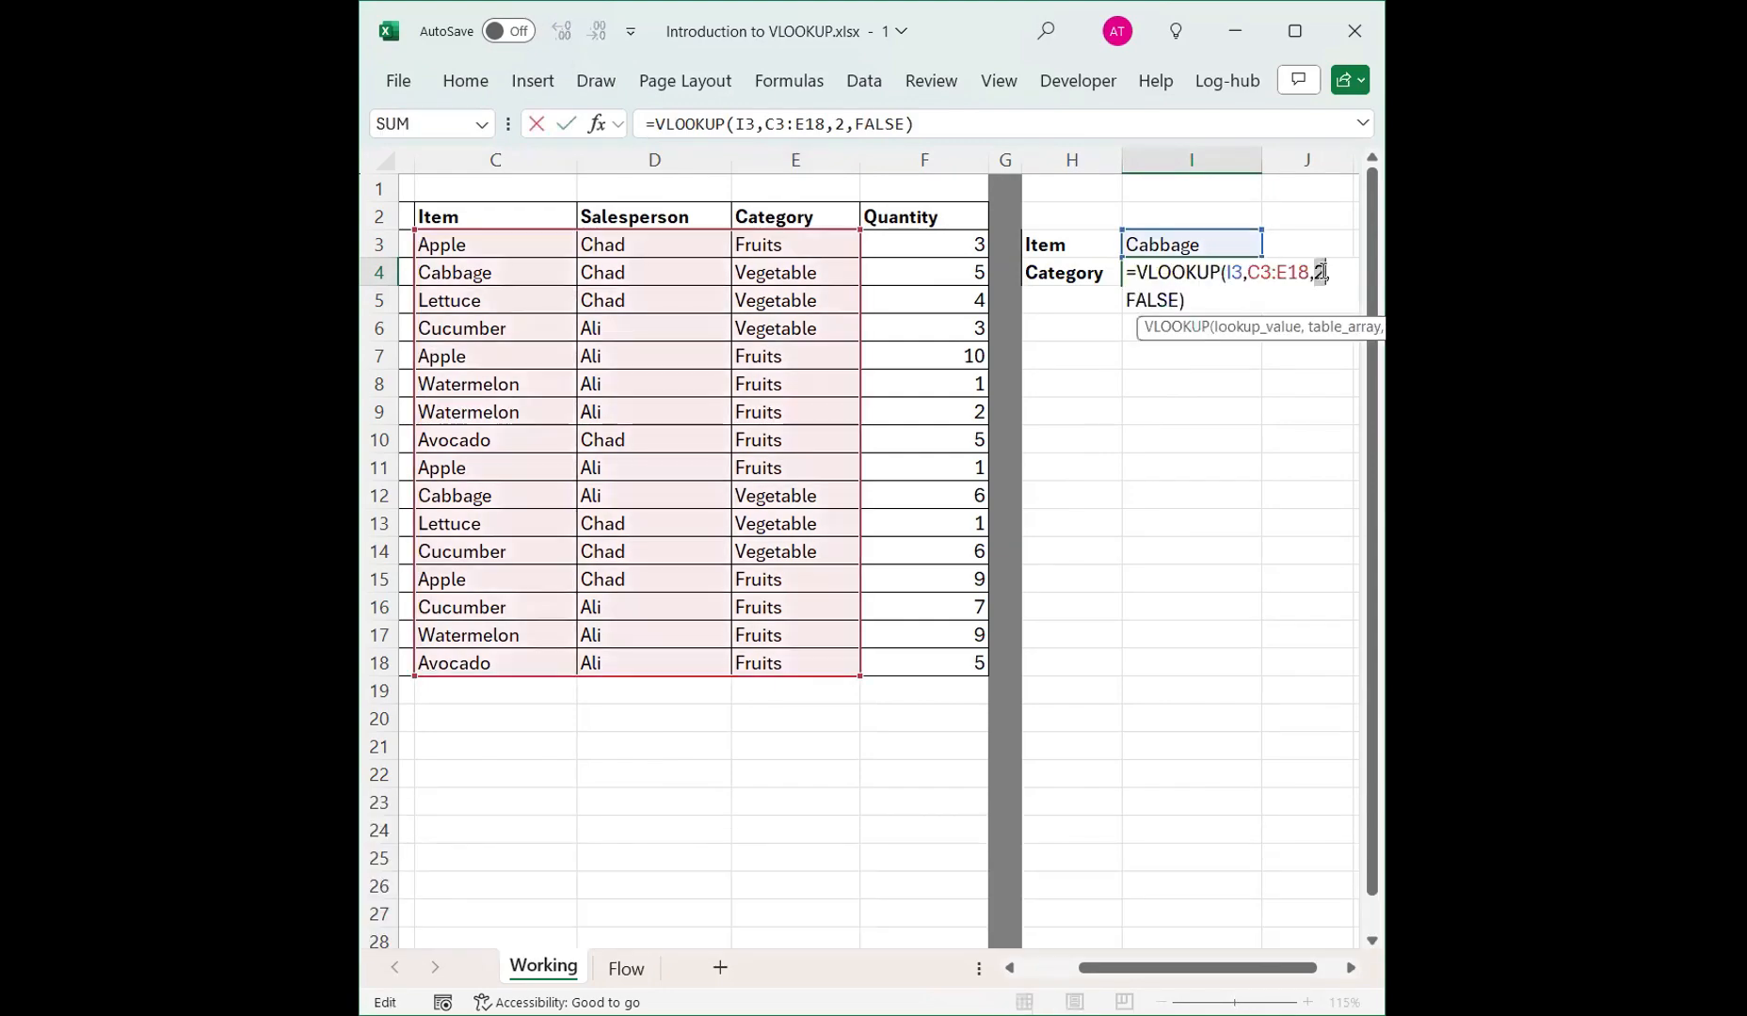
pyautogui.write('1')
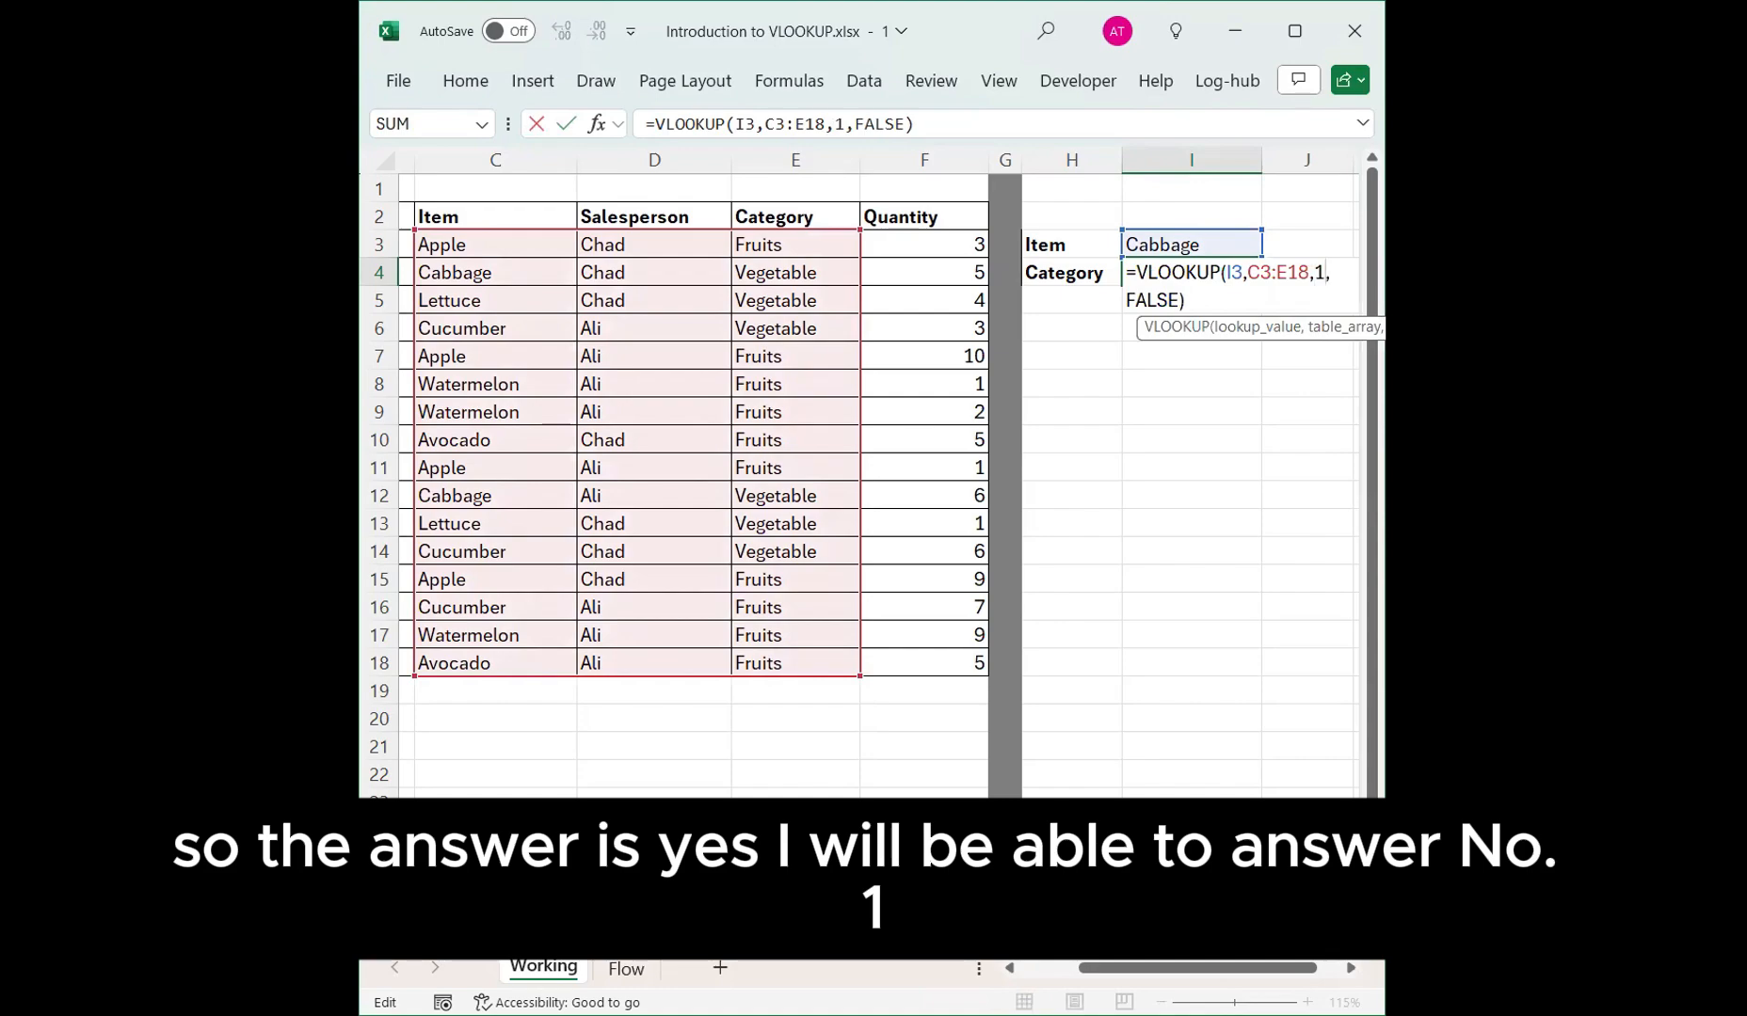
pyautogui.press('Return')
# Examine the Store column lying to the left of the Item column in the table.
pyautogui.click(1221, 269)
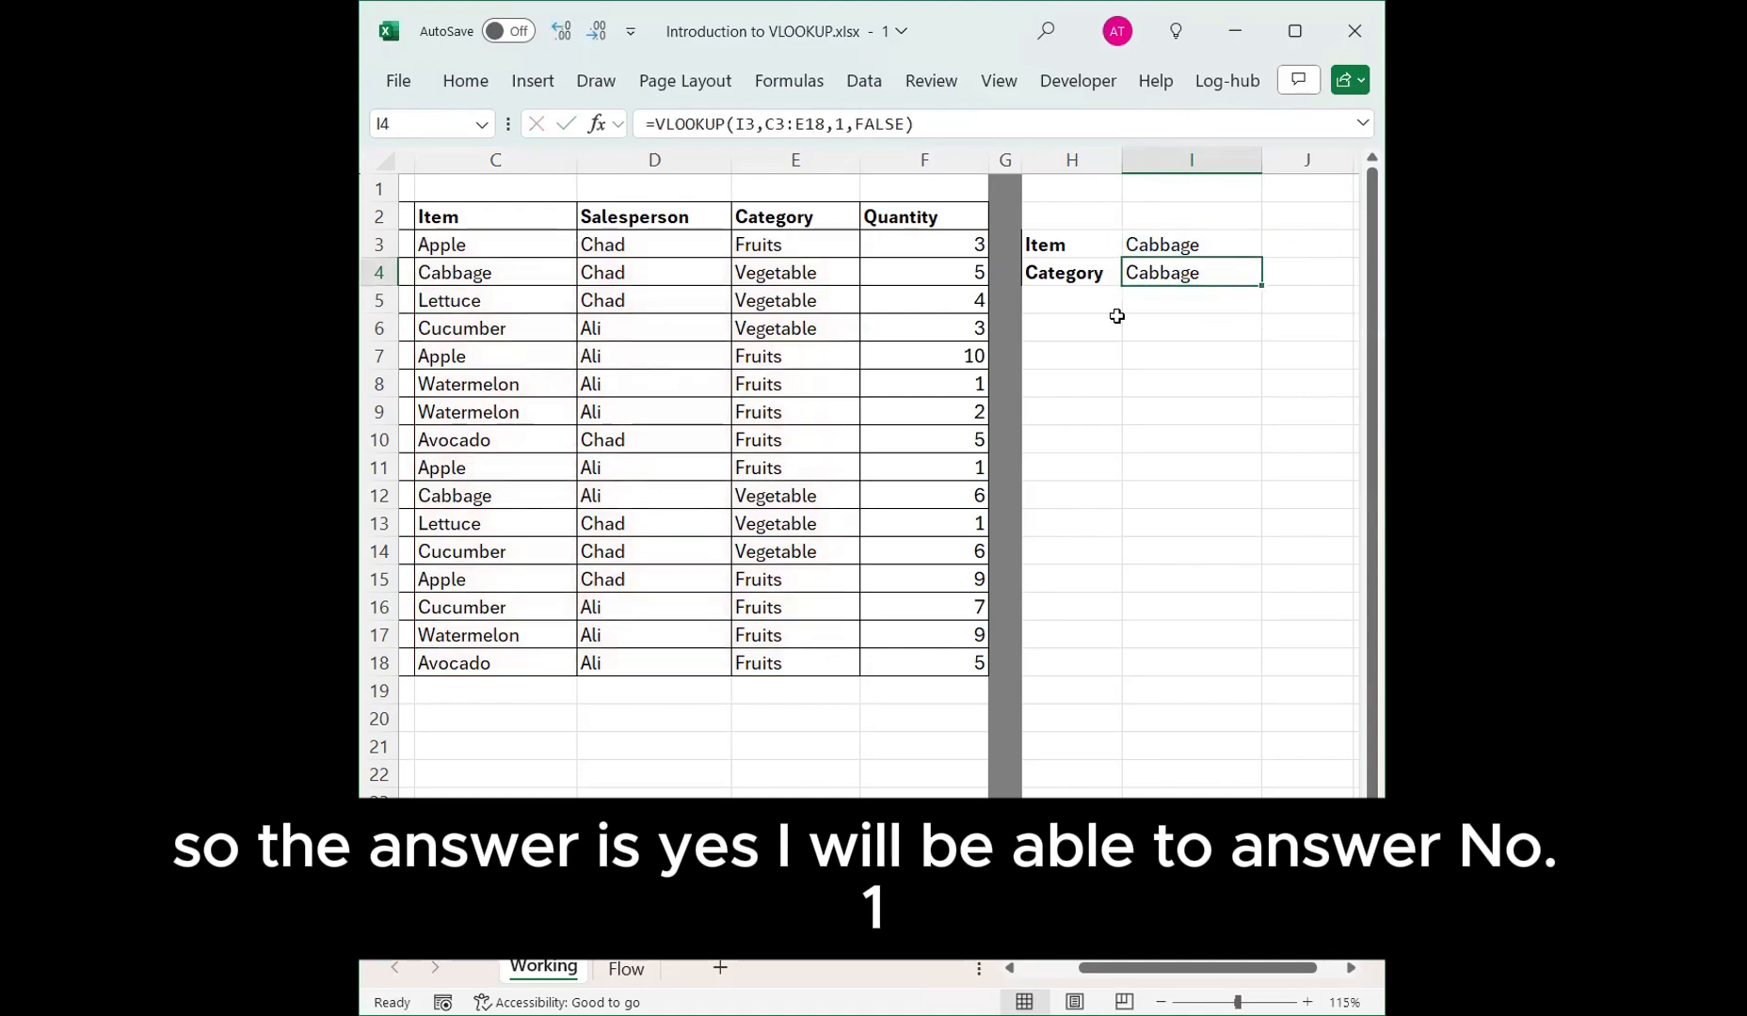
pyautogui.moveTo(1082, 270); pyautogui.dragTo(1201, 276)
pyautogui.click(1159, 271)
pyautogui.click(1200, 275)
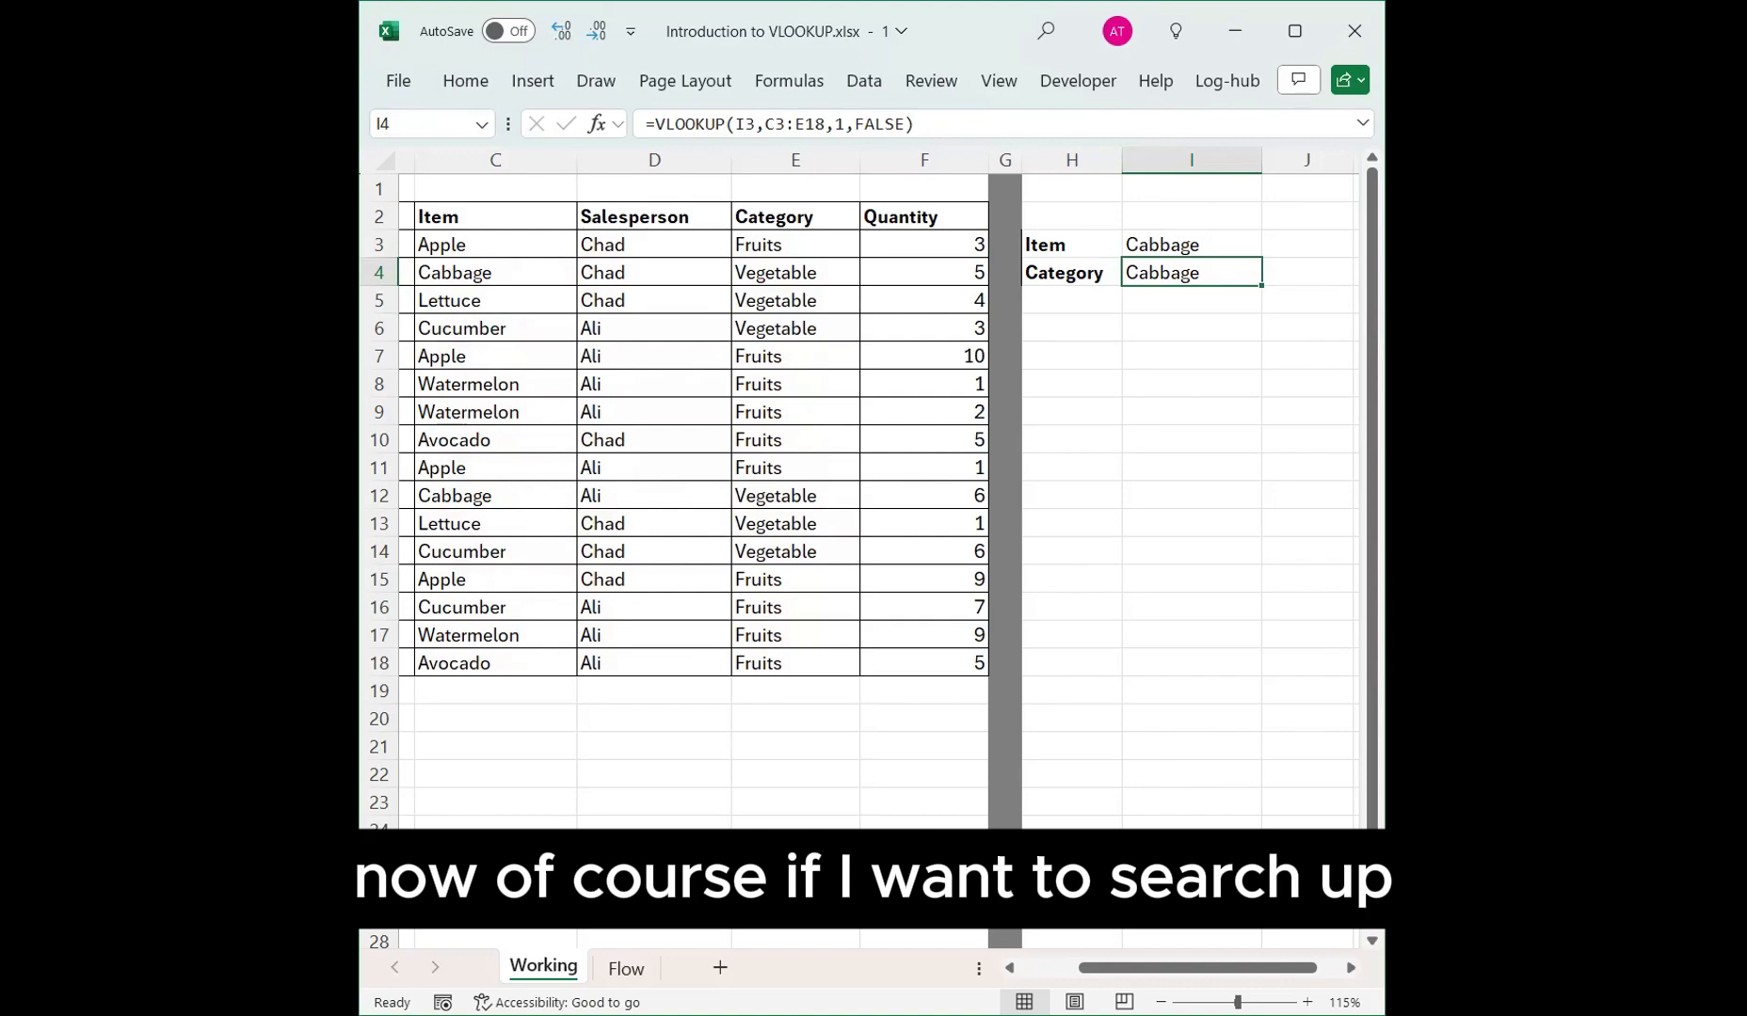
pyautogui.moveTo(1091, 968); pyautogui.dragTo(1028, 971)
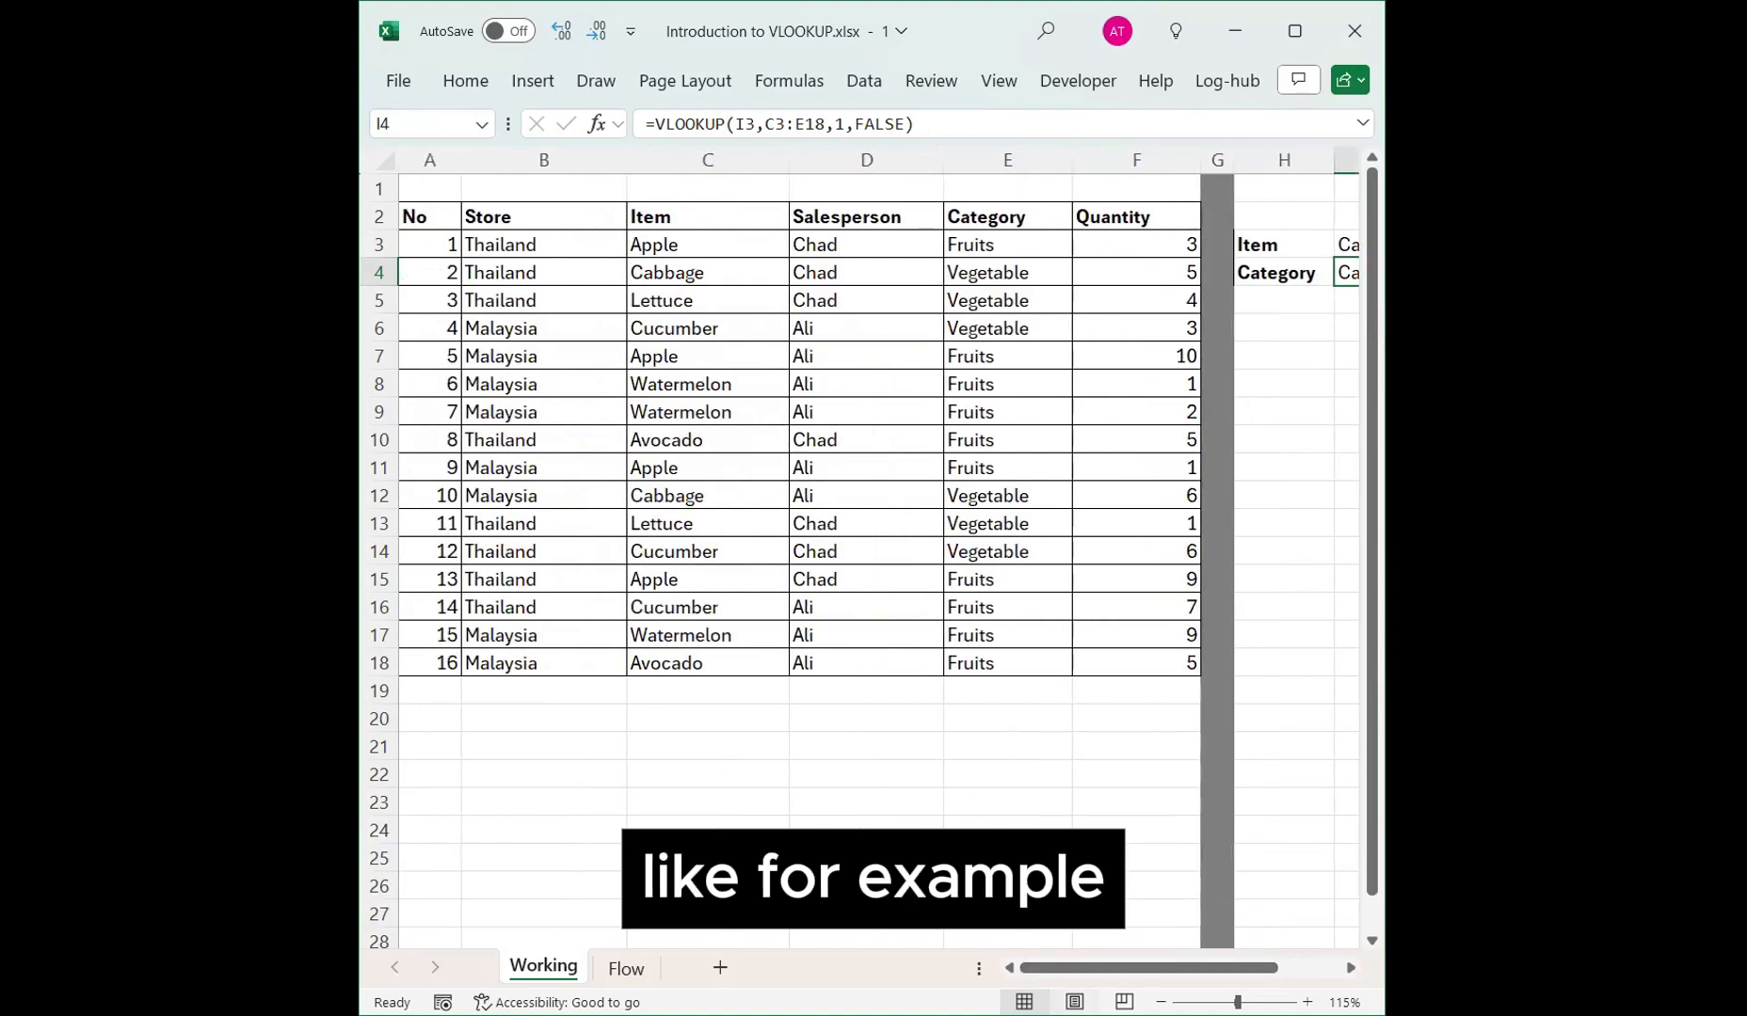
pyautogui.moveTo(572, 247); pyautogui.dragTo(589, 663)
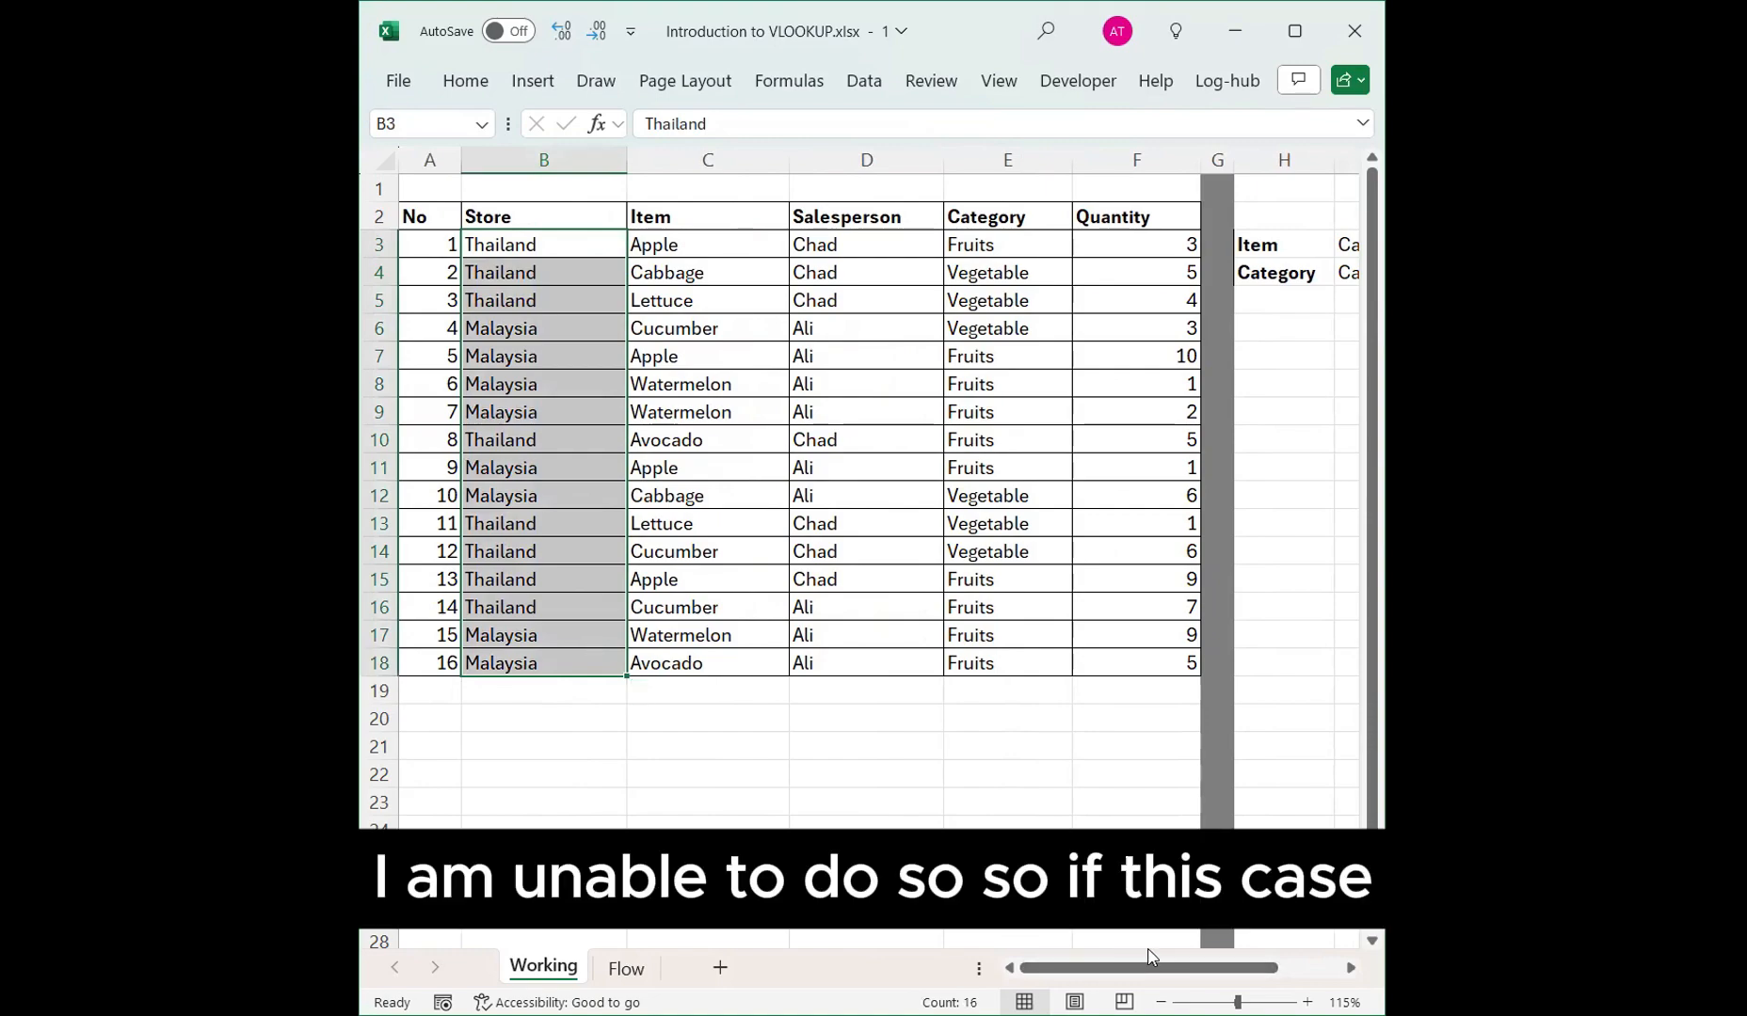
# Start a new VLOOKUP formula in I4 using I3 as the lookup value.
pyautogui.click(1254, 266)
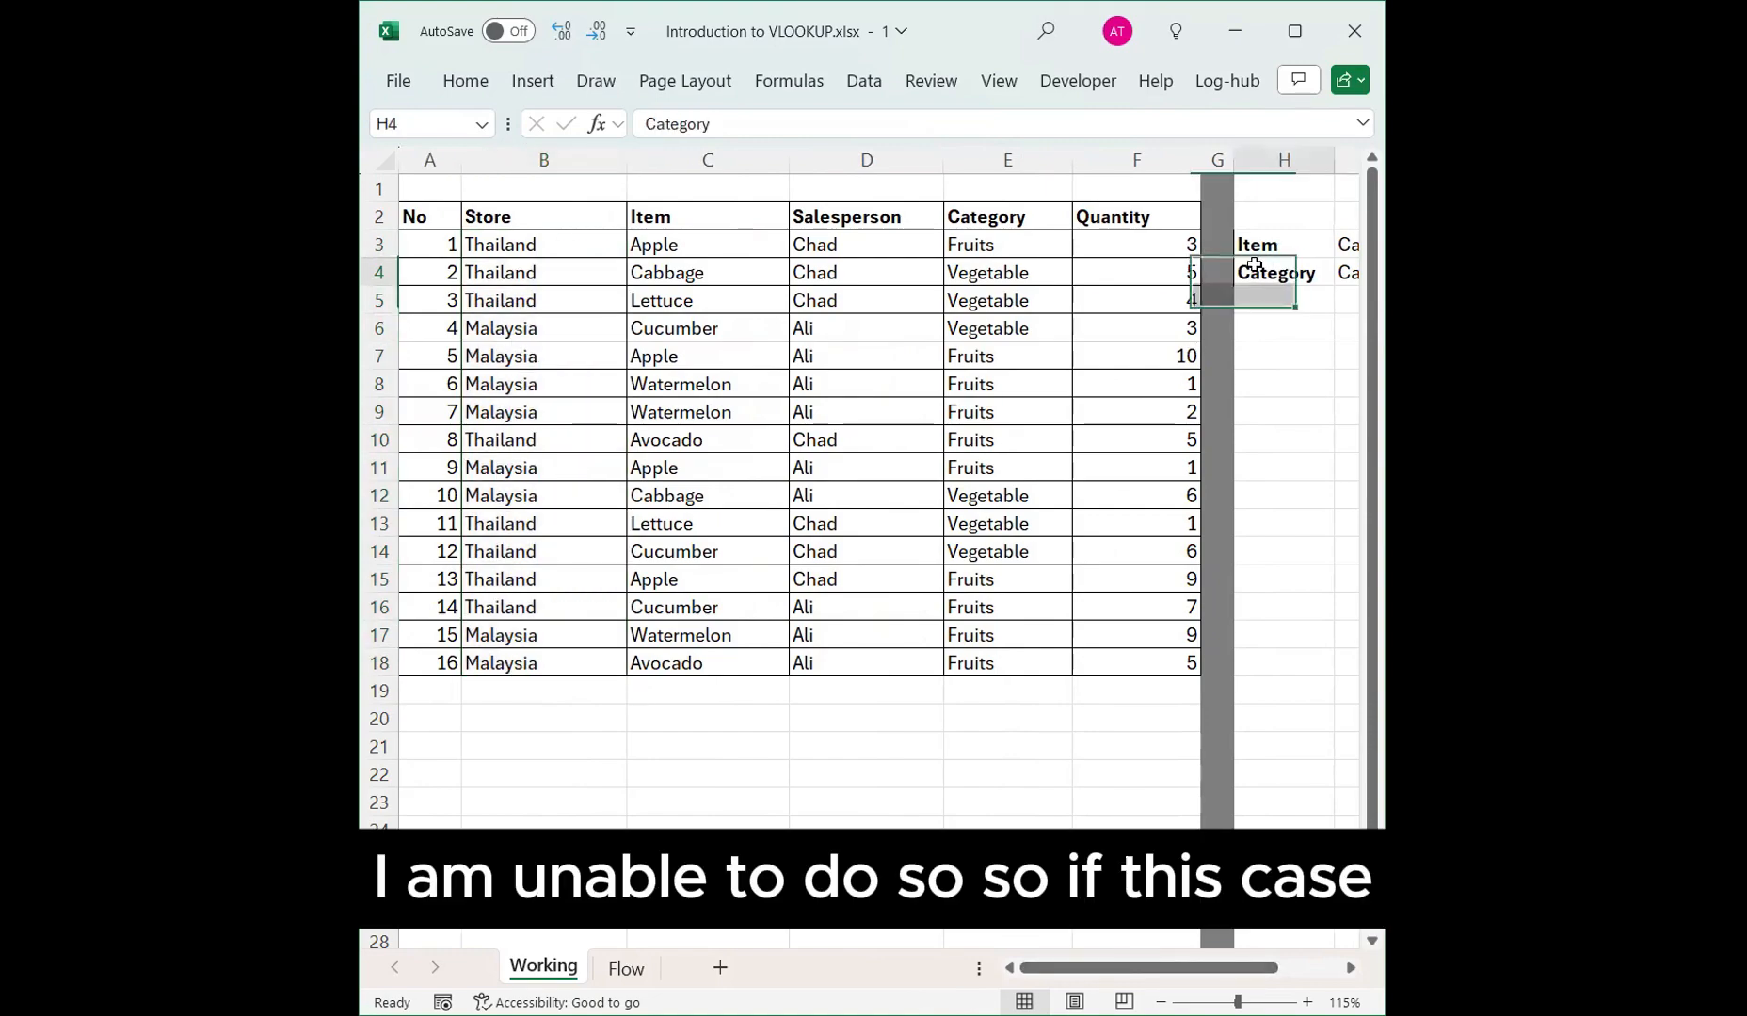
pyautogui.press('Right')
pyautogui.write('=')
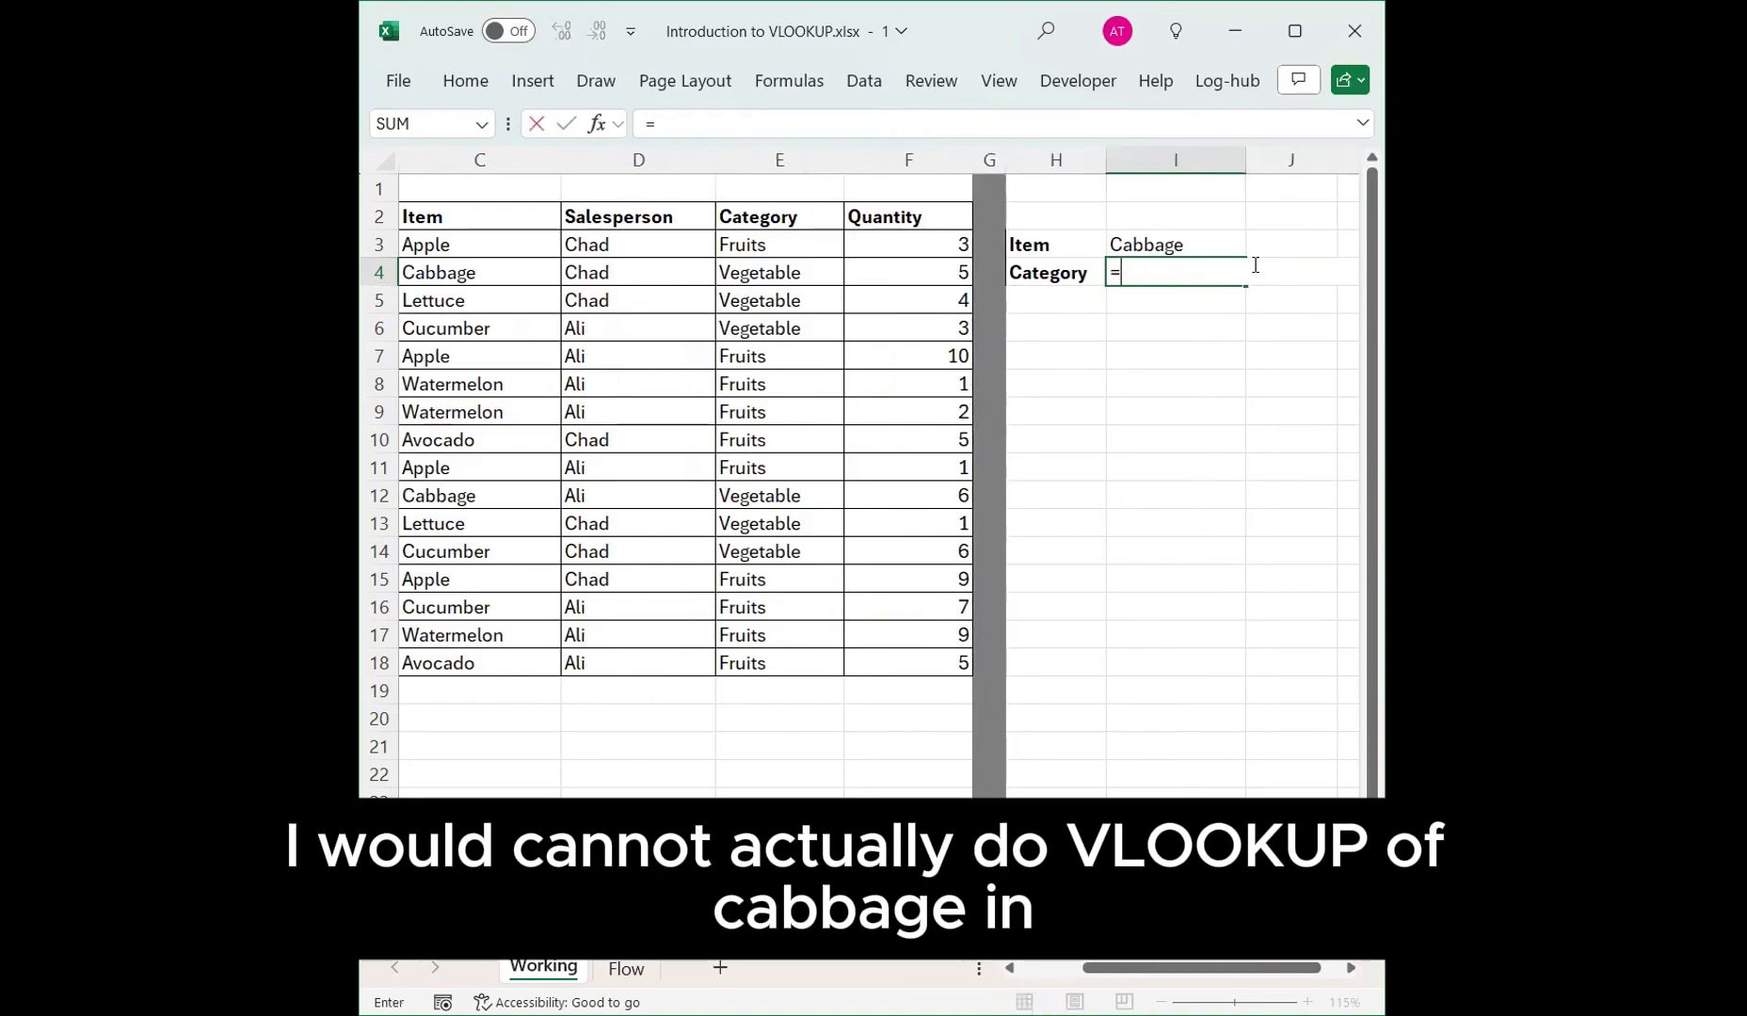
pyautogui.write('VLOOKUP')
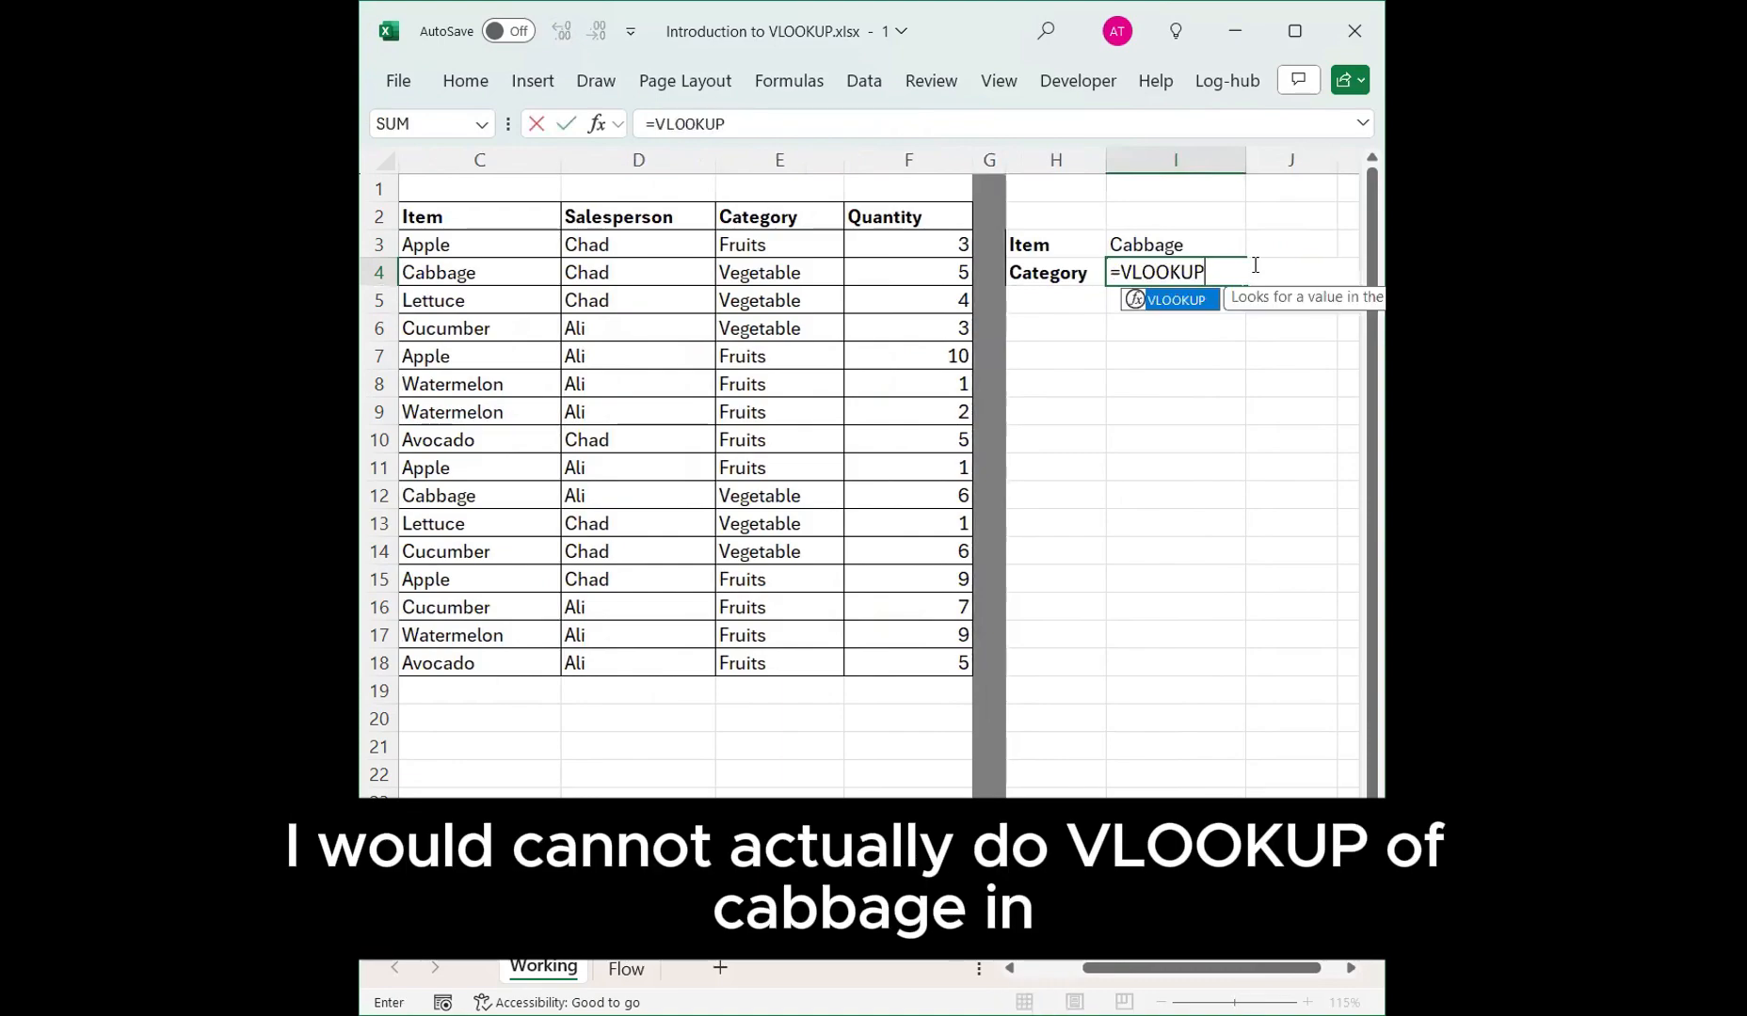
pyautogui.write('(')
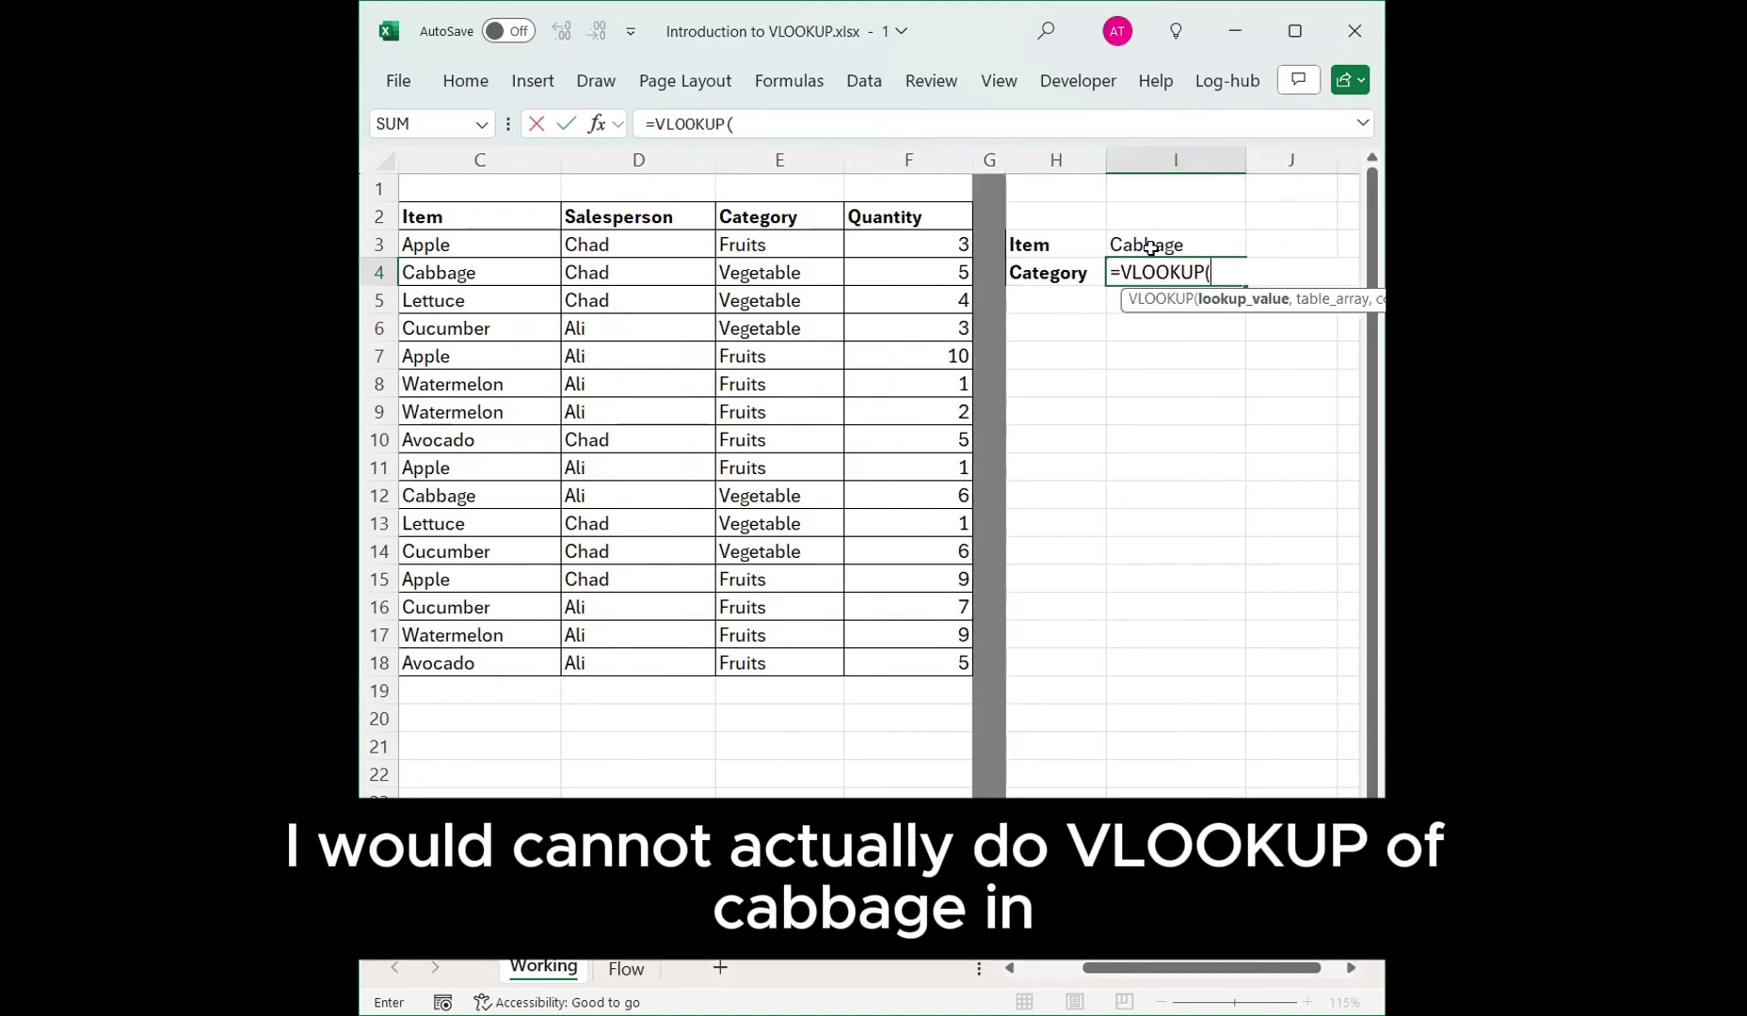
pyautogui.click(1141, 247)
pyautogui.write(',')
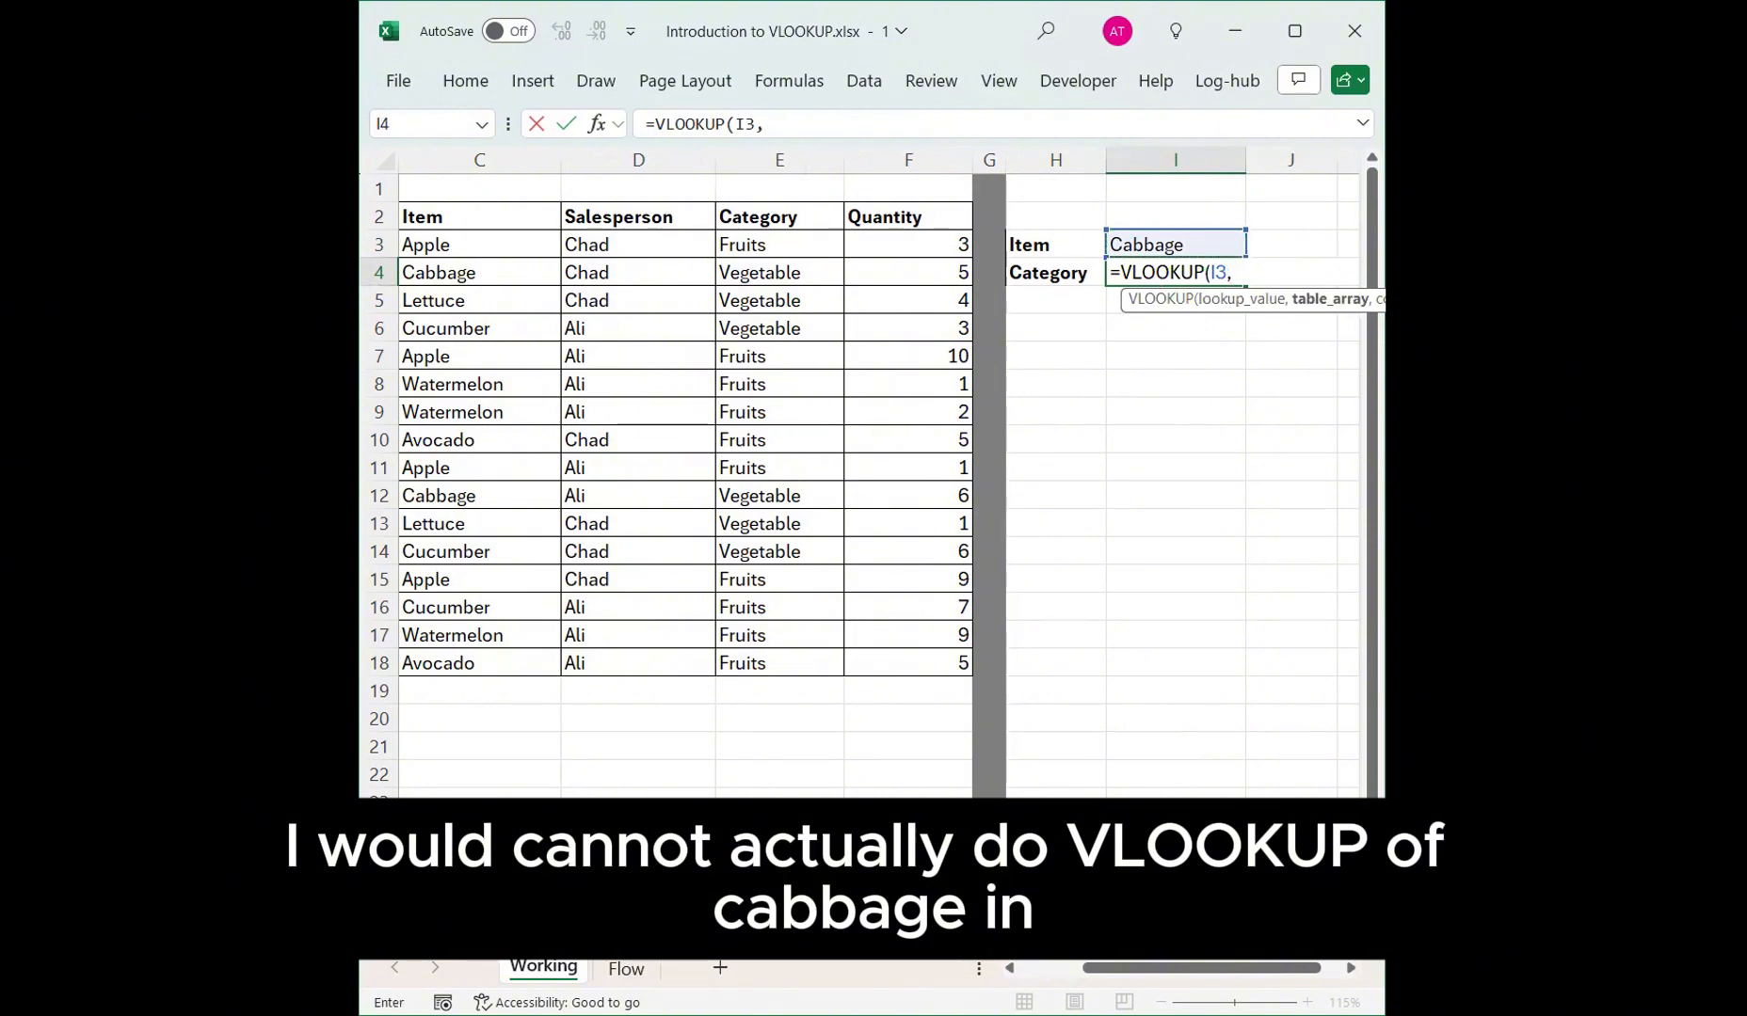
# Finish the formula with B2:C18 as the table array and column index -1, and enter it.
pyautogui.click(1026, 972)
pyautogui.moveTo(523, 219); pyautogui.dragTo(742, 649)
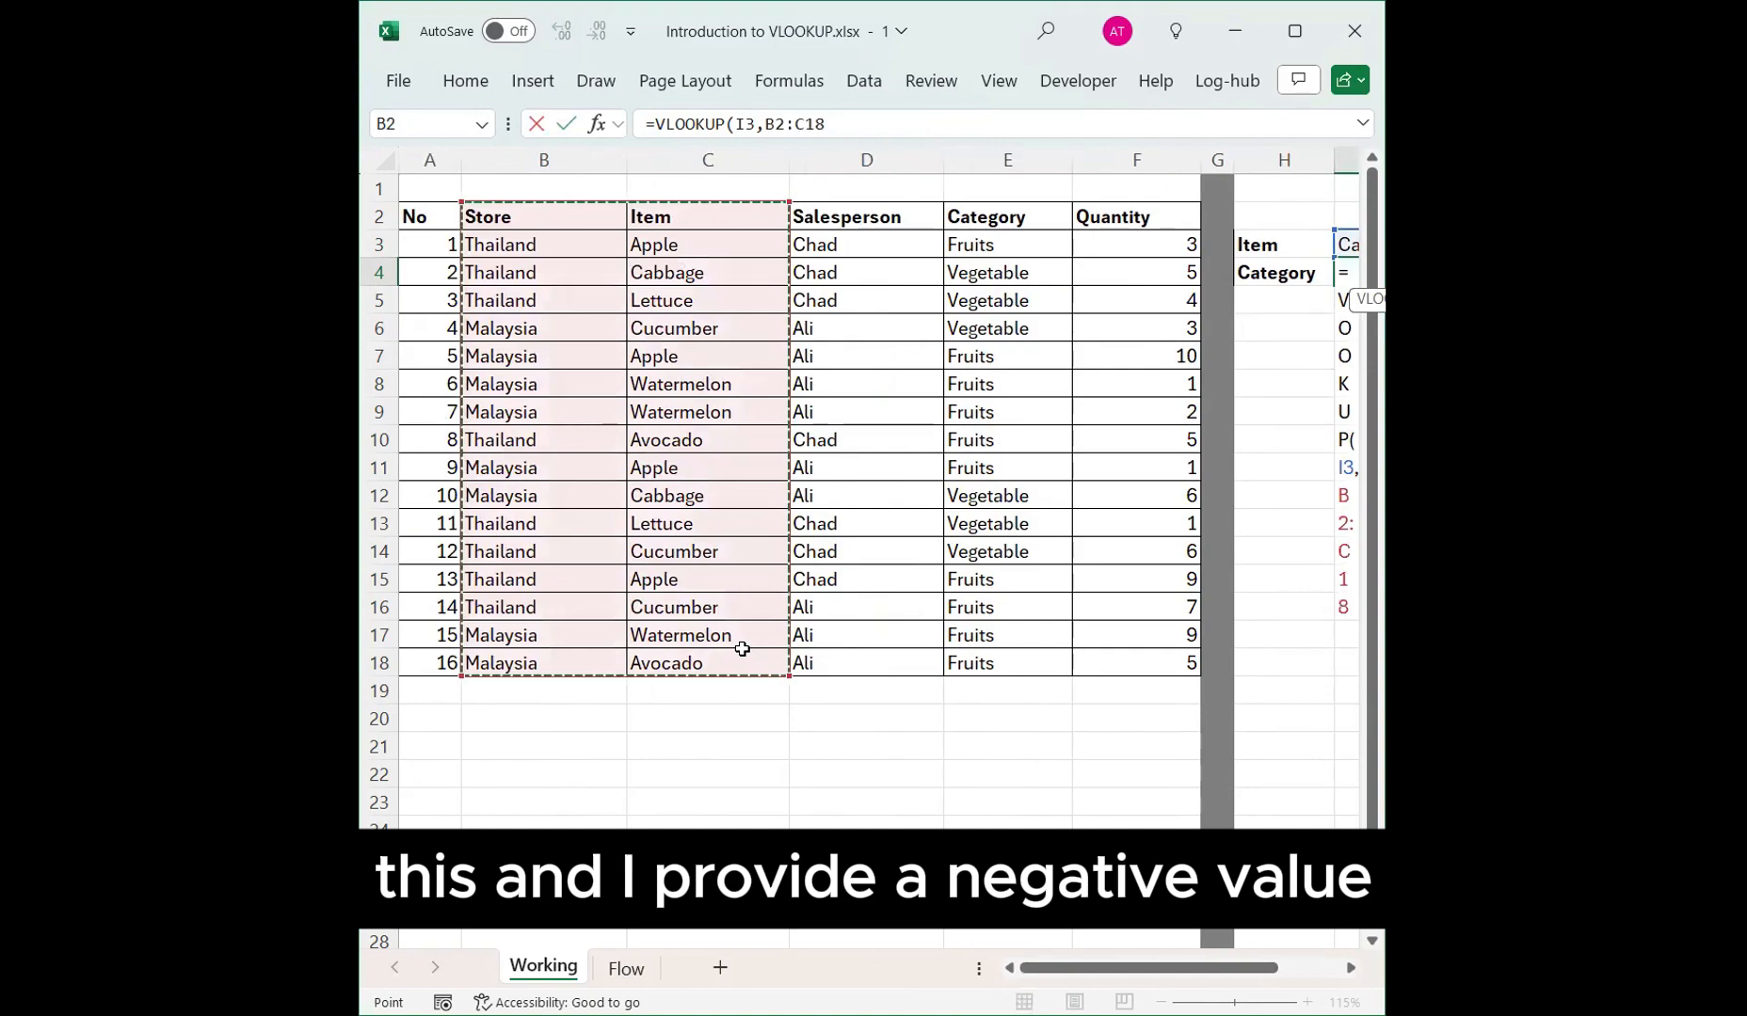
pyautogui.write(',-1')
pyautogui.press('Return')
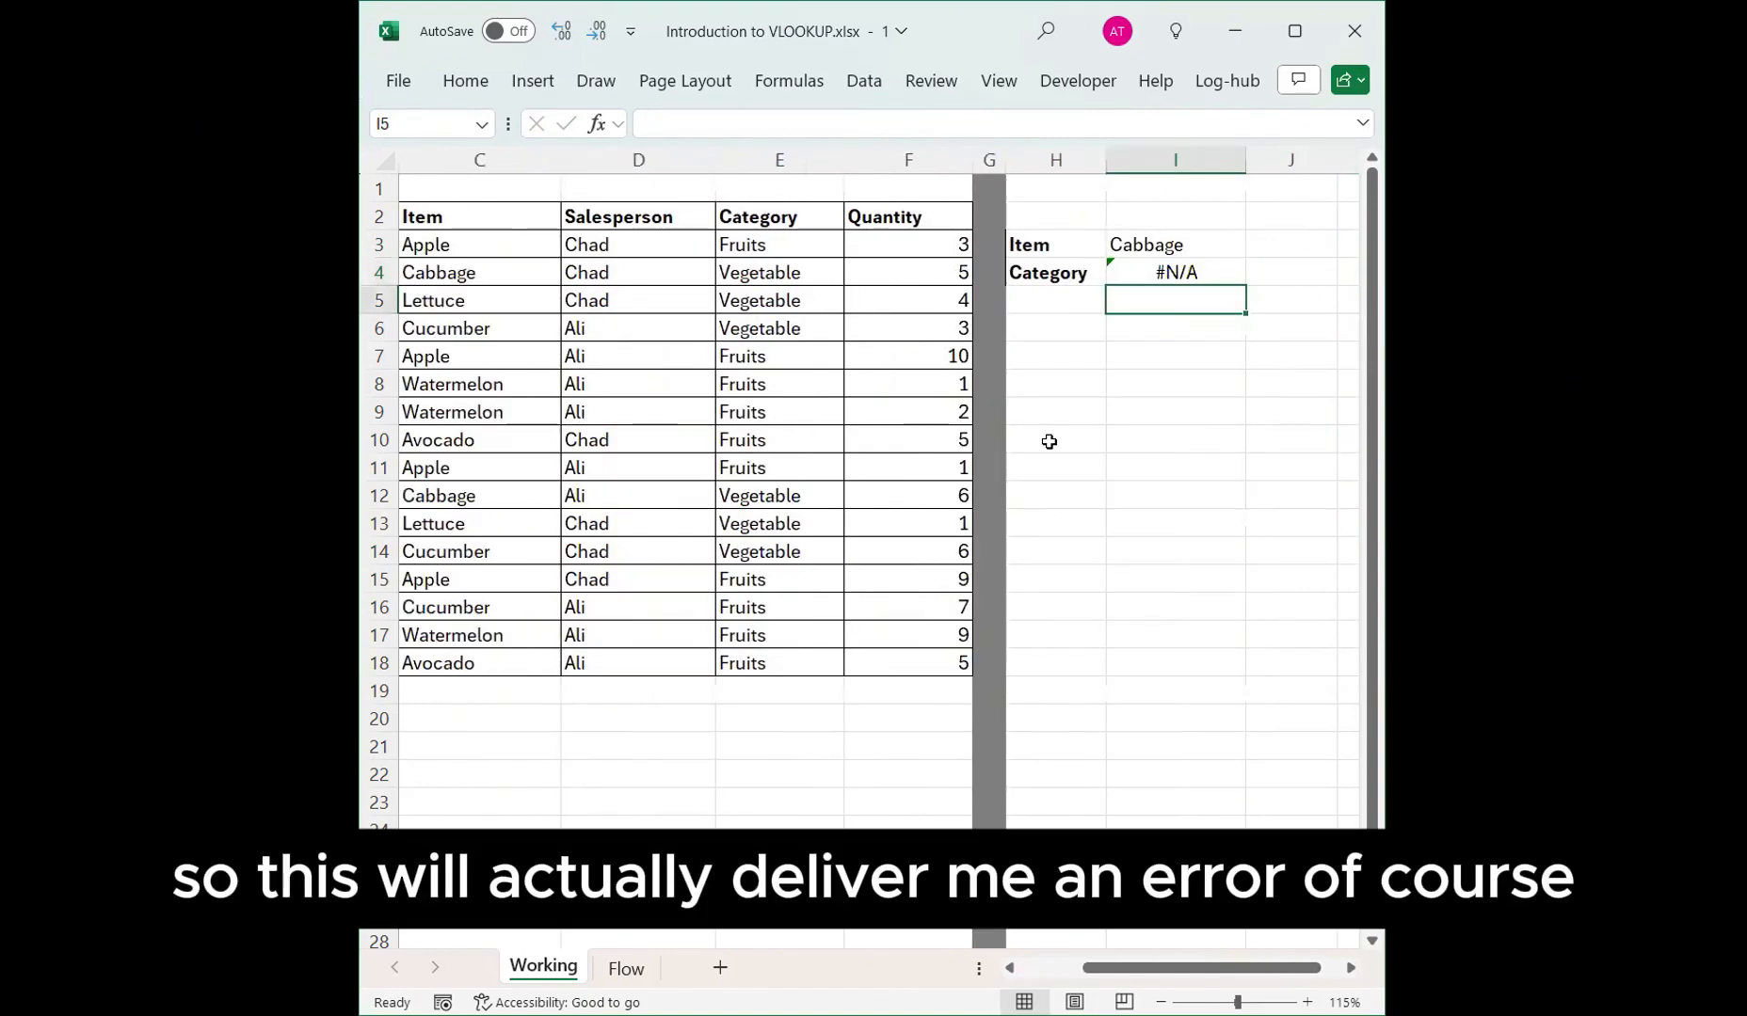
pyautogui.click(1202, 268)
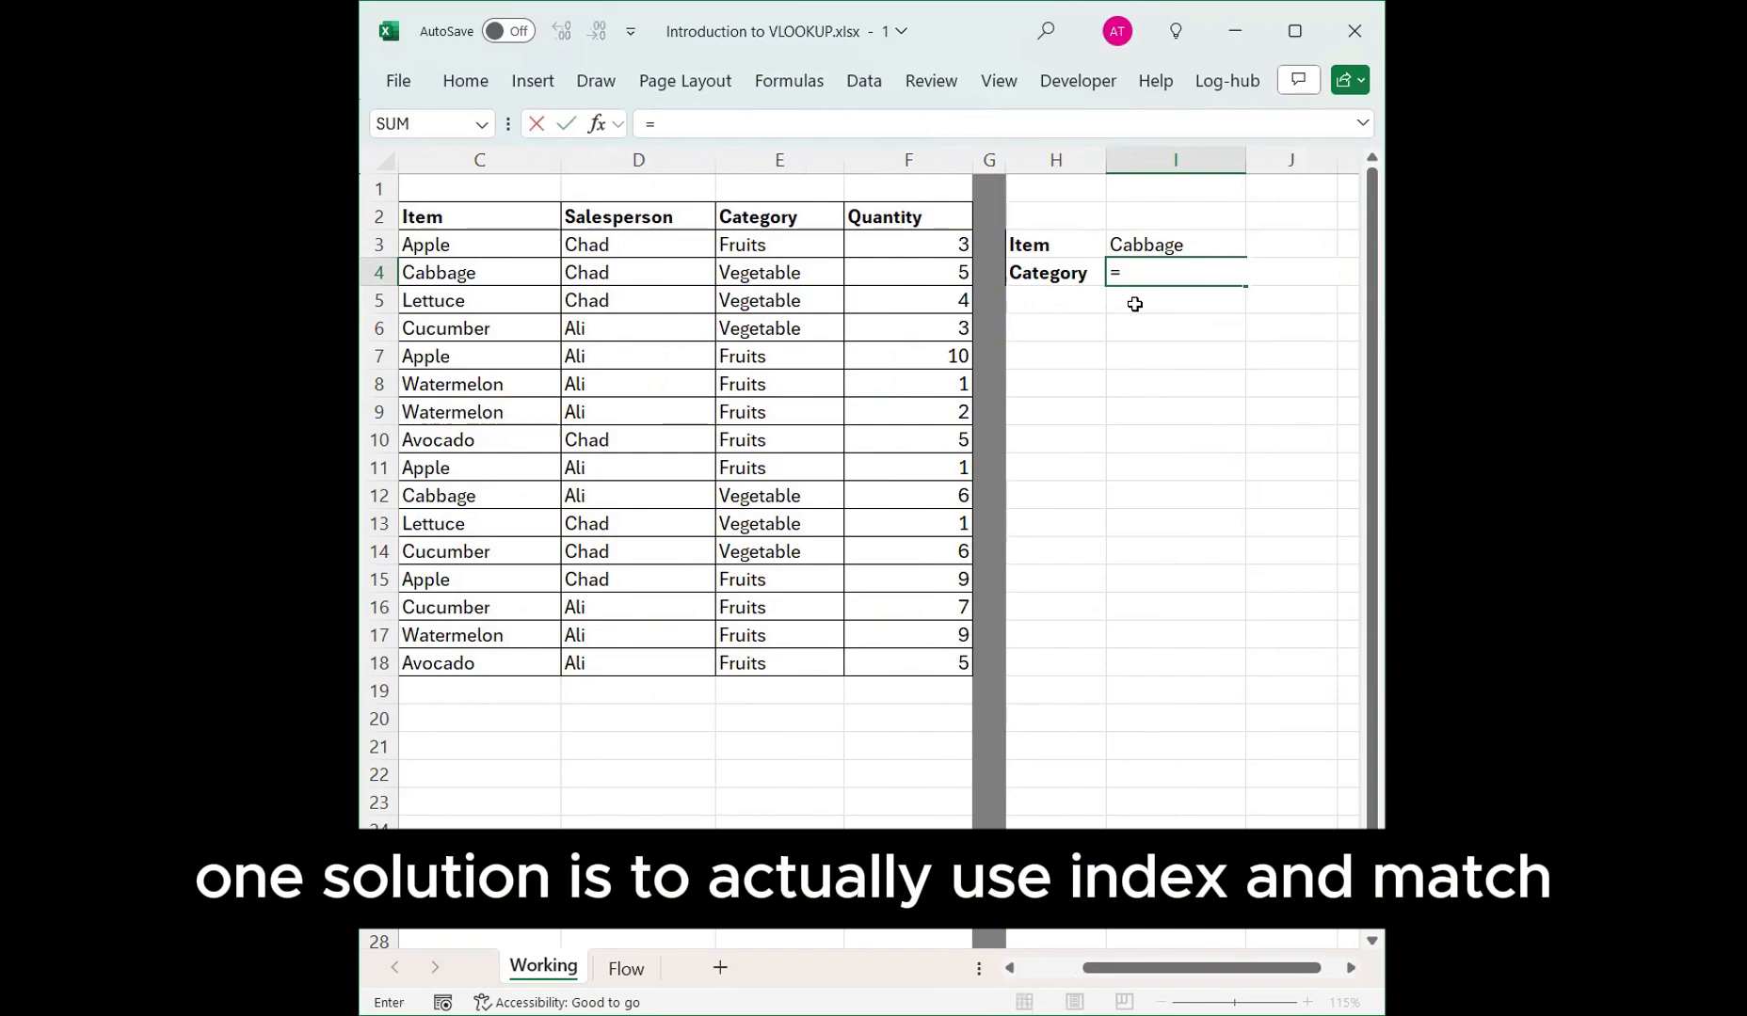
pyautogui.write('index(')
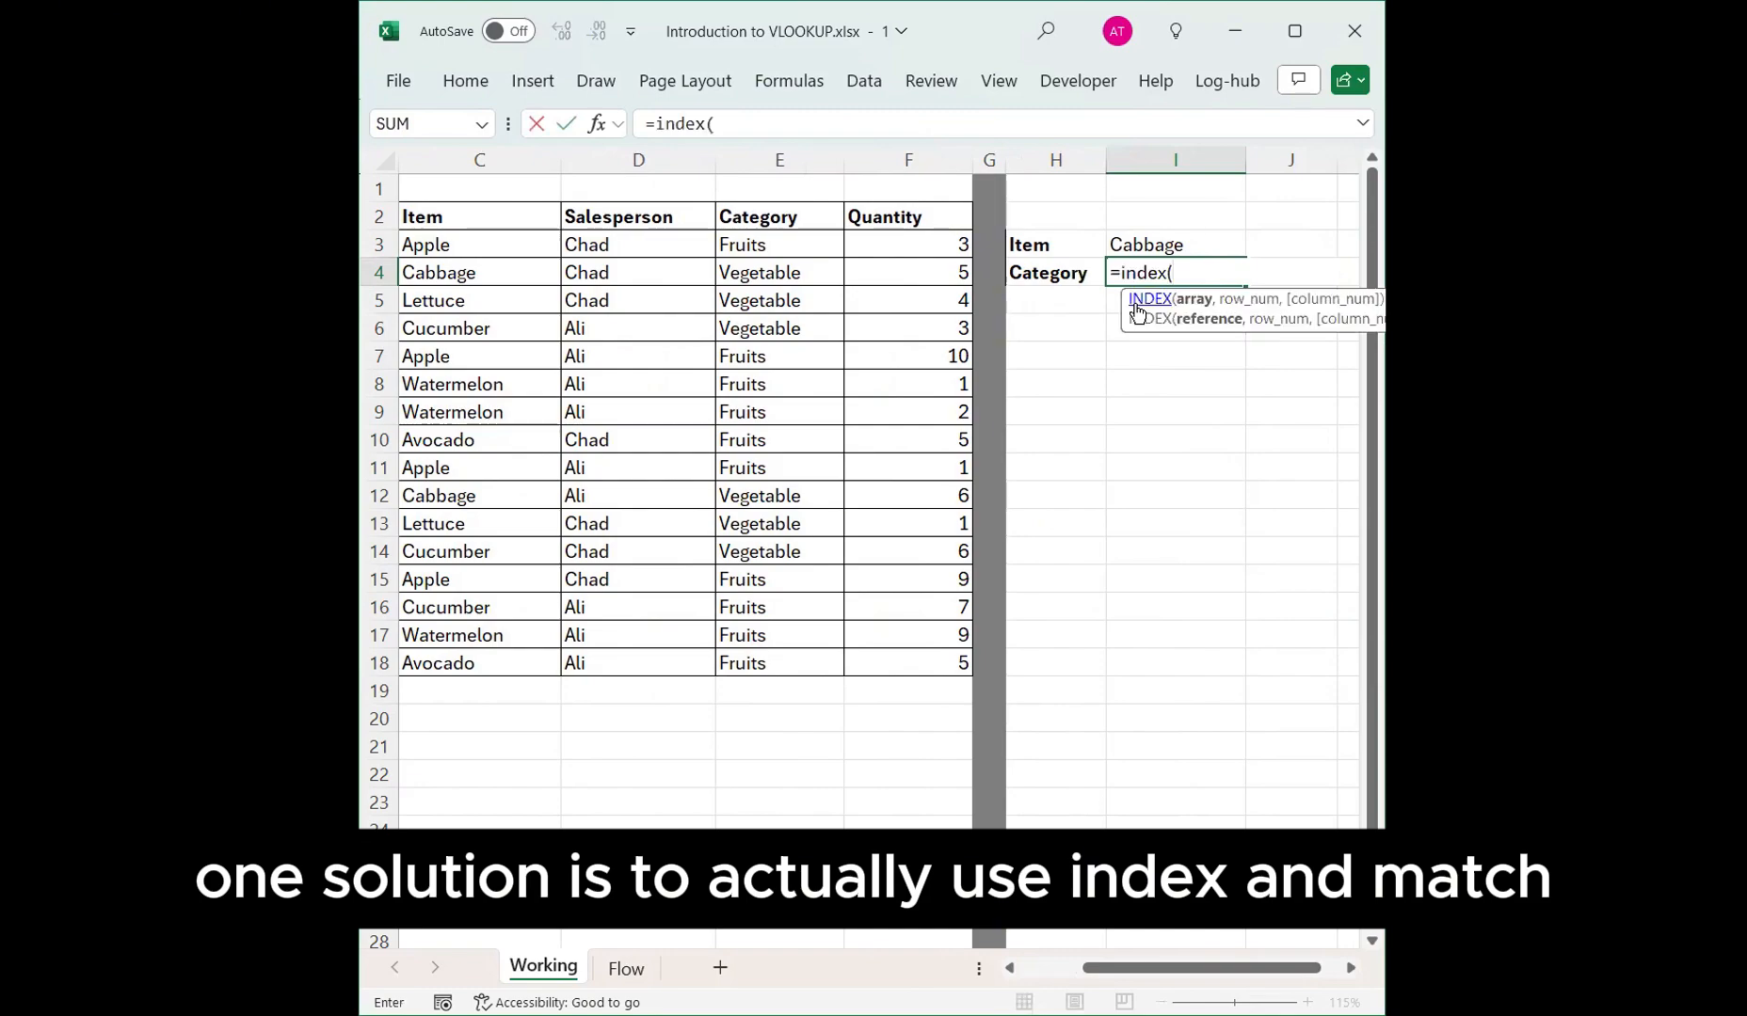
pyautogui.press('Escape')
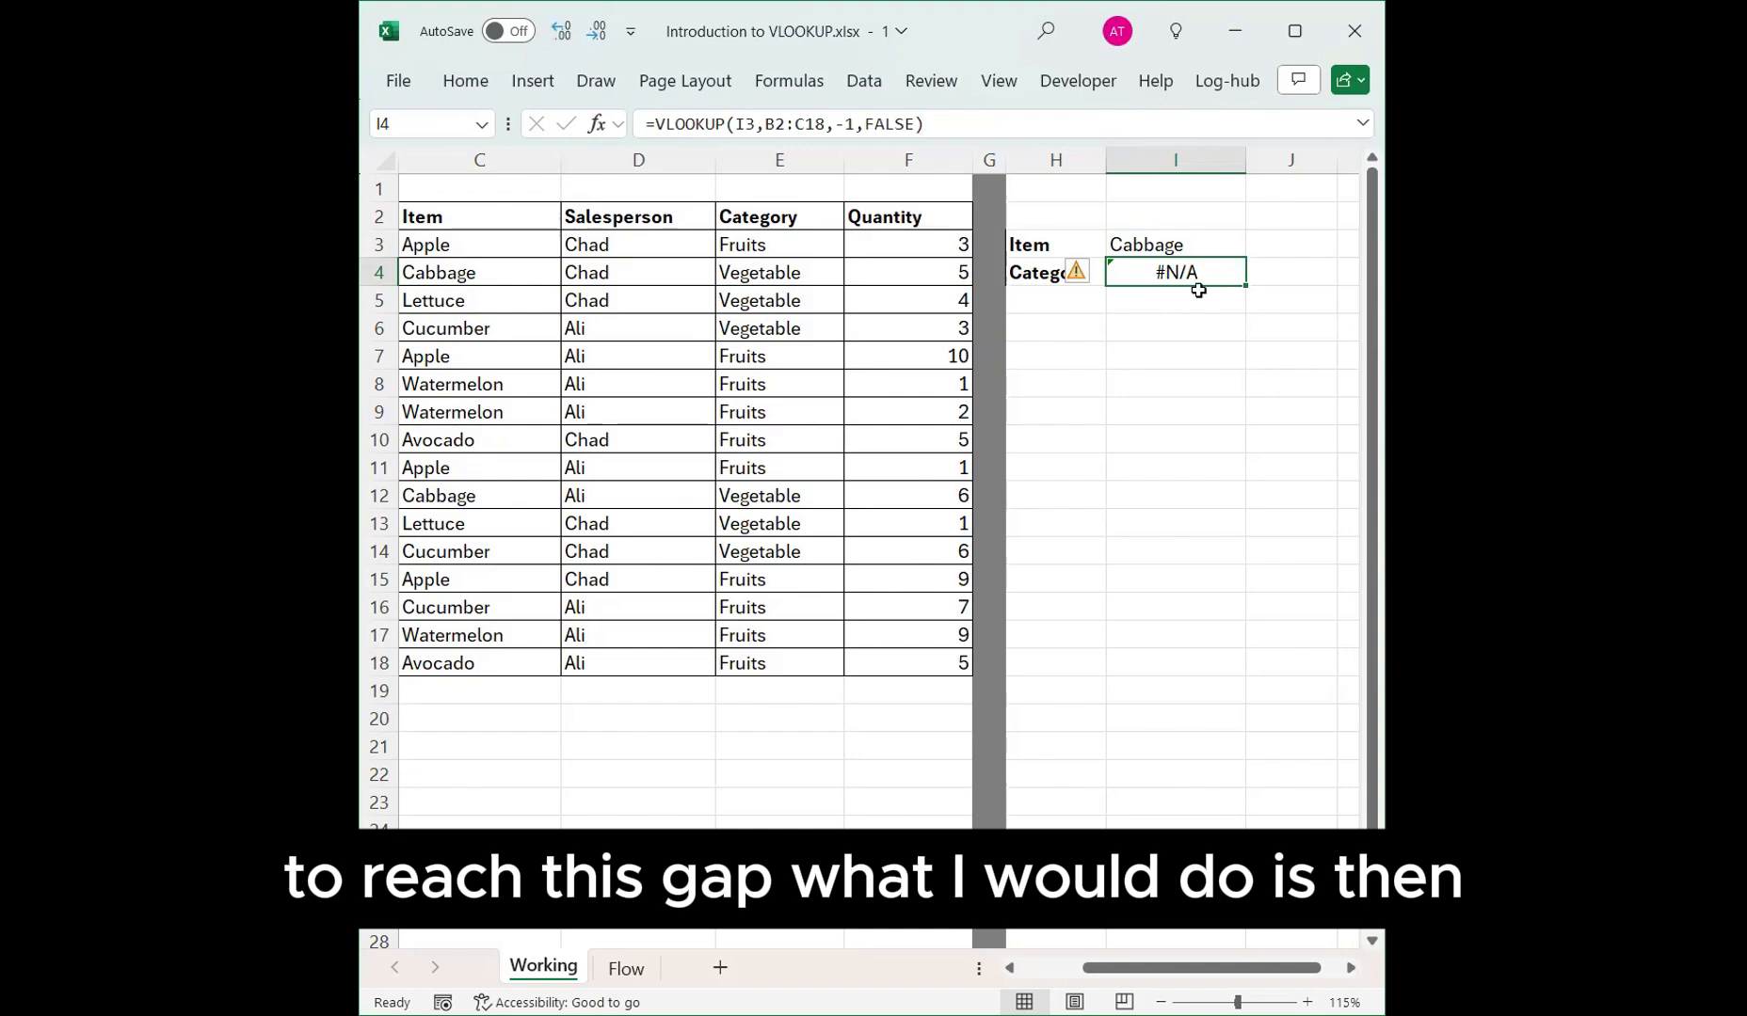
# Move the Item column so it sits to the left of the Store column.
pyautogui.click(505, 166)
pyautogui.hotkey('ctrl', 'c')
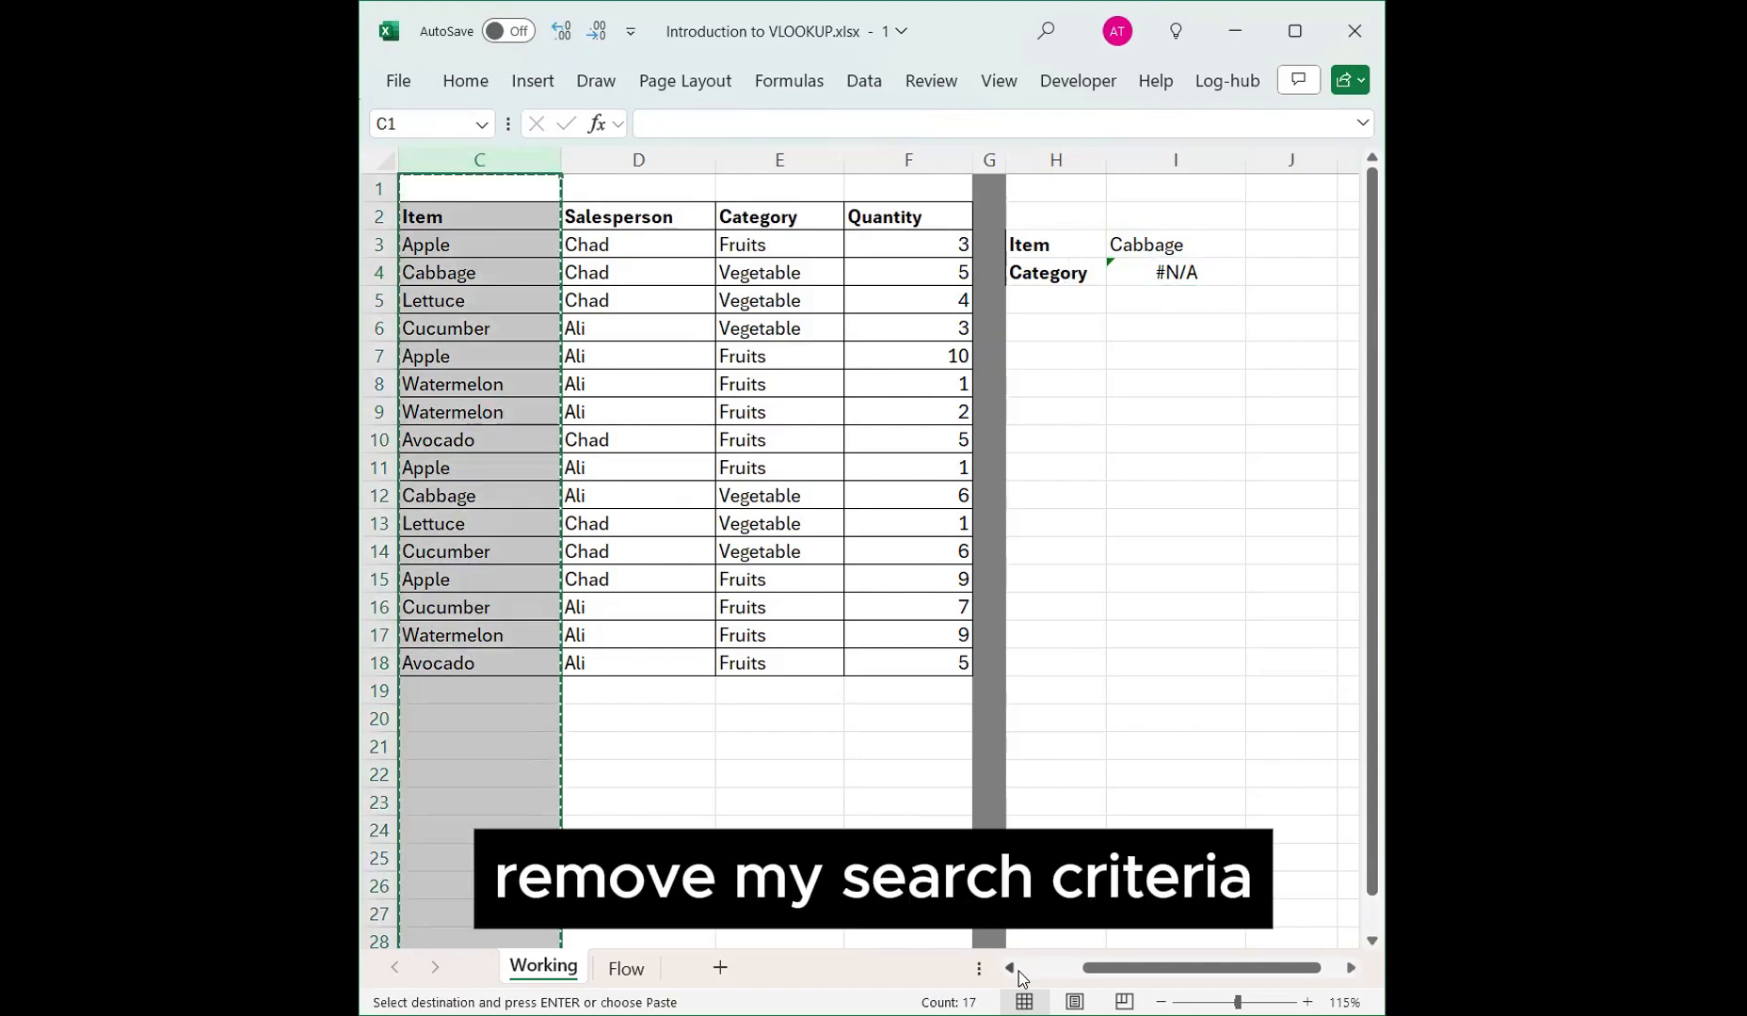
pyautogui.hscroll(-2, 473, 181)
pyautogui.click(473, 177)
pyautogui.rightClick(477, 167)
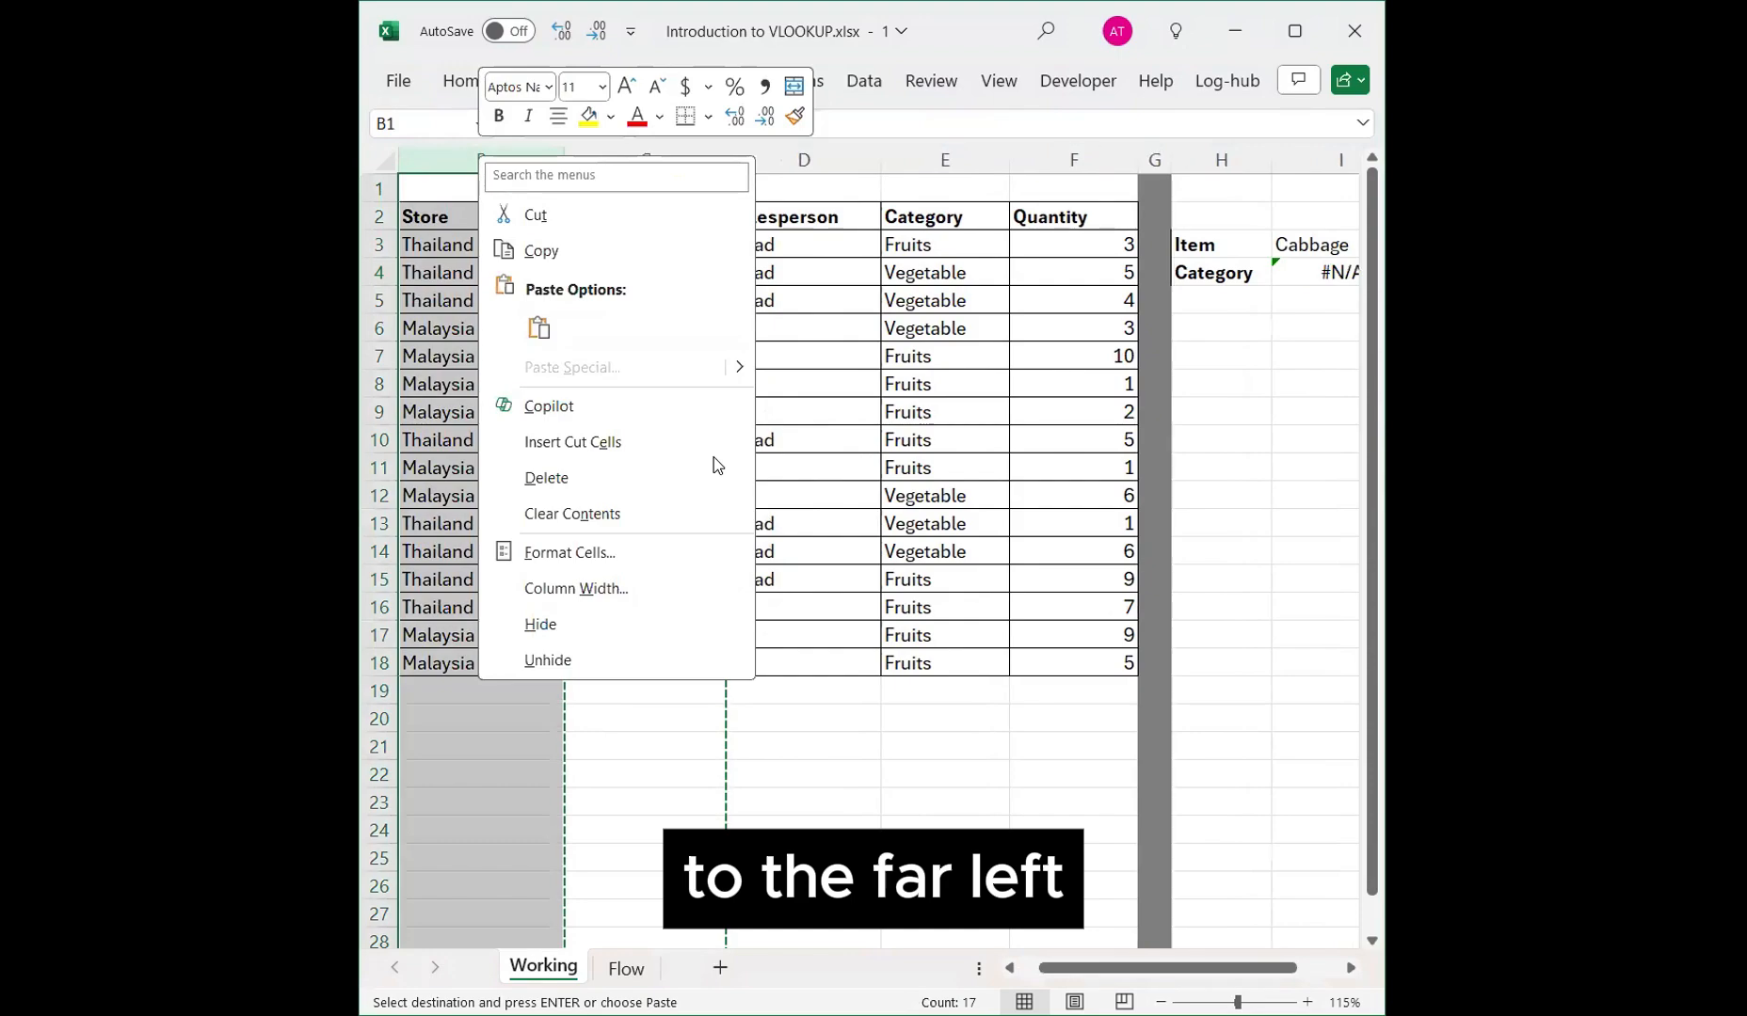
pyautogui.click(713, 444)
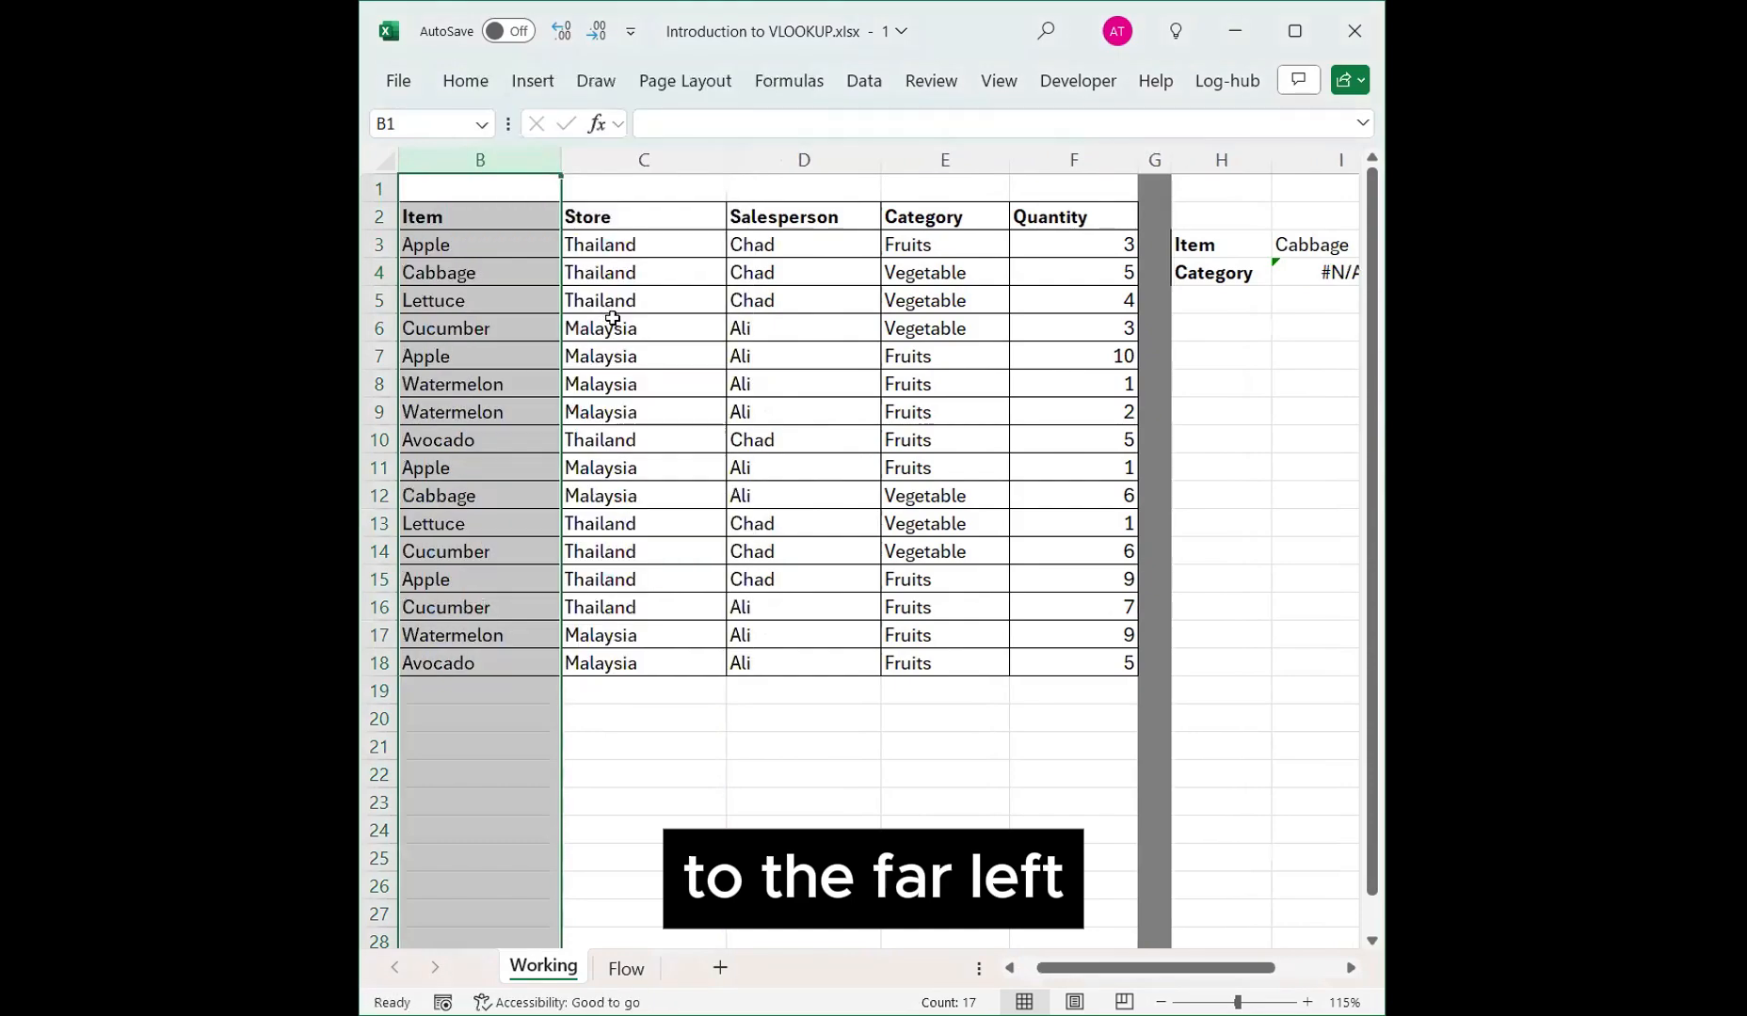
# Edit the I4 VLOOKUP formula to use B2:C18 as the table array and 2 as the column index.
pyautogui.doubleClick(1322, 270)
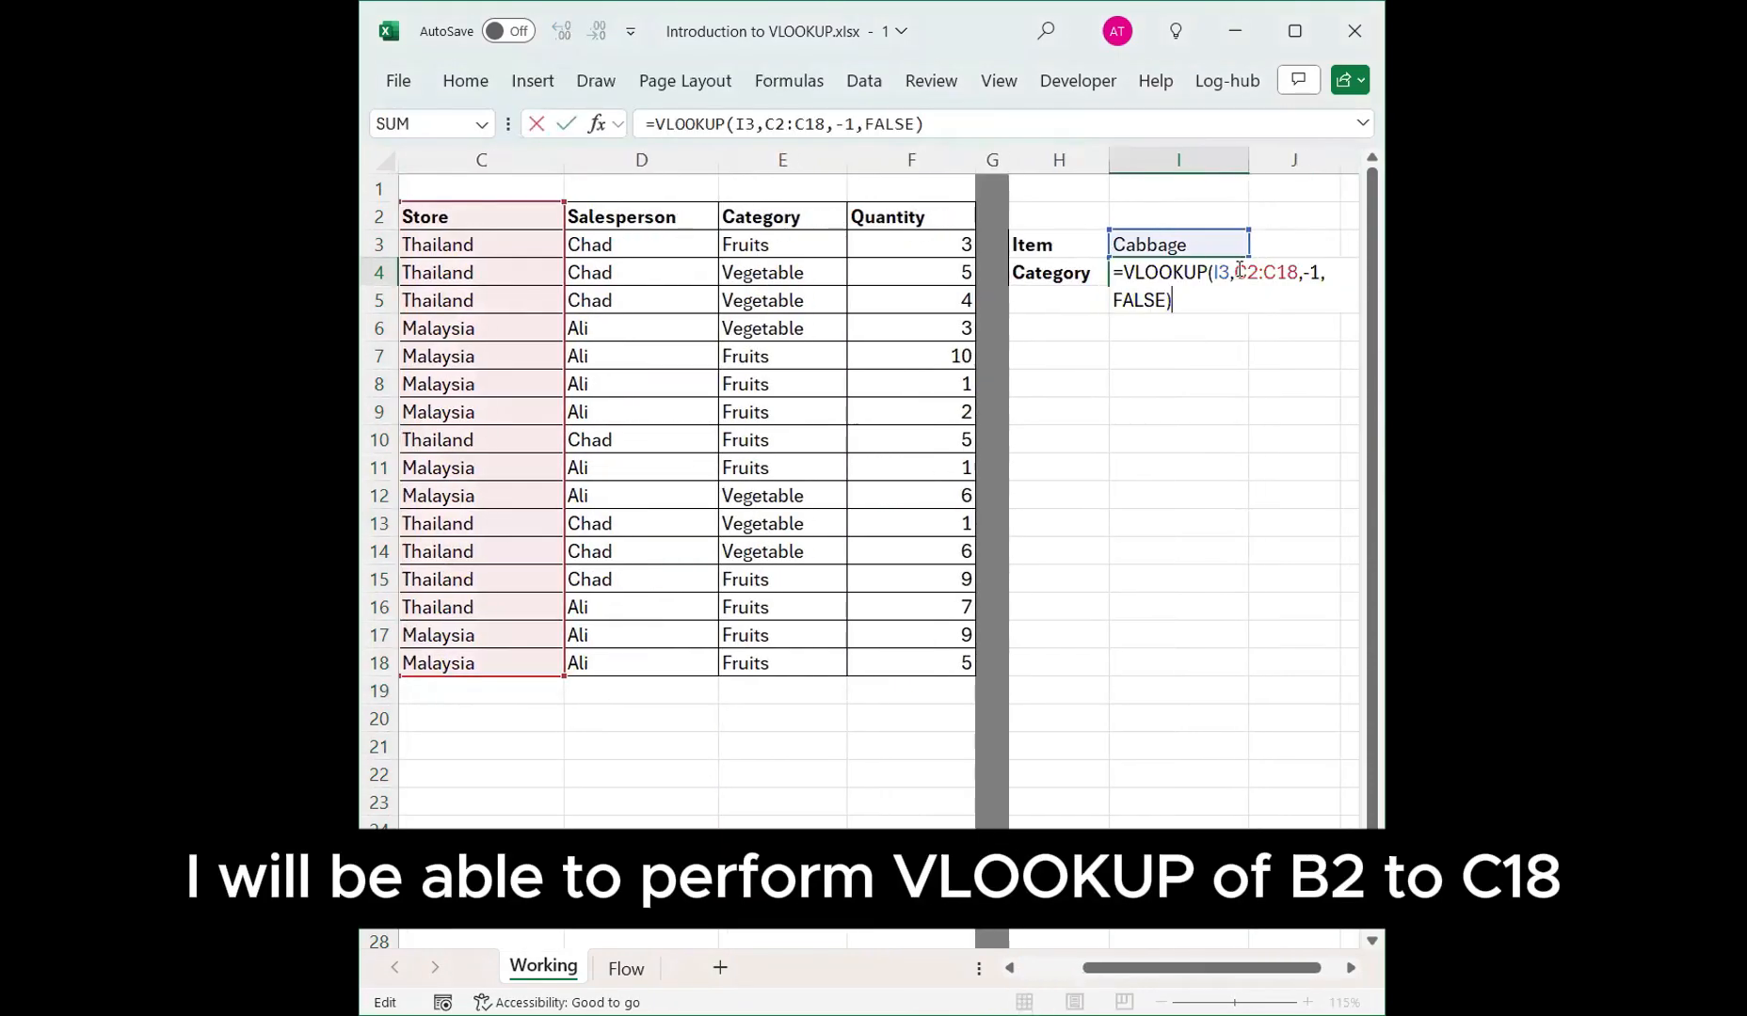
pyautogui.moveTo(1233, 273)
pyautogui.mouseDown()
pyautogui.moveTo(1285, 273)
pyautogui.moveTo(1252, 273)
pyautogui.mouseUp()
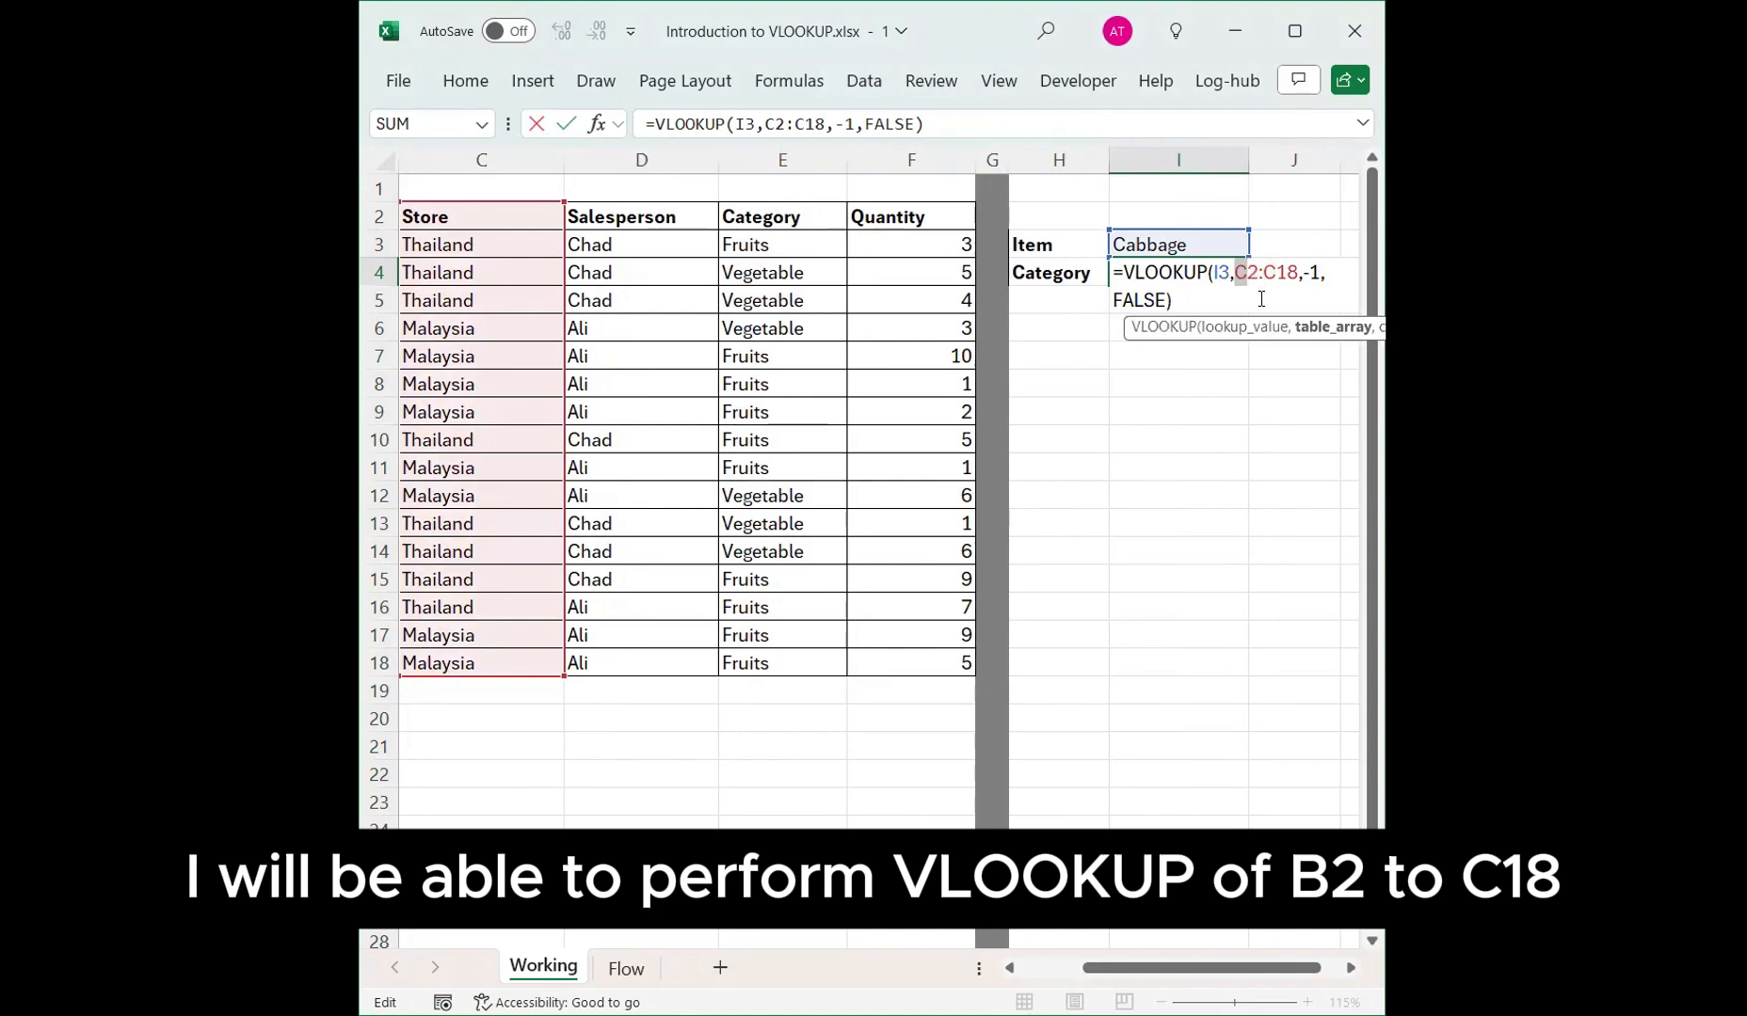
pyautogui.write('B')
pyautogui.moveTo(1319, 272); pyautogui.dragTo(1303, 274)
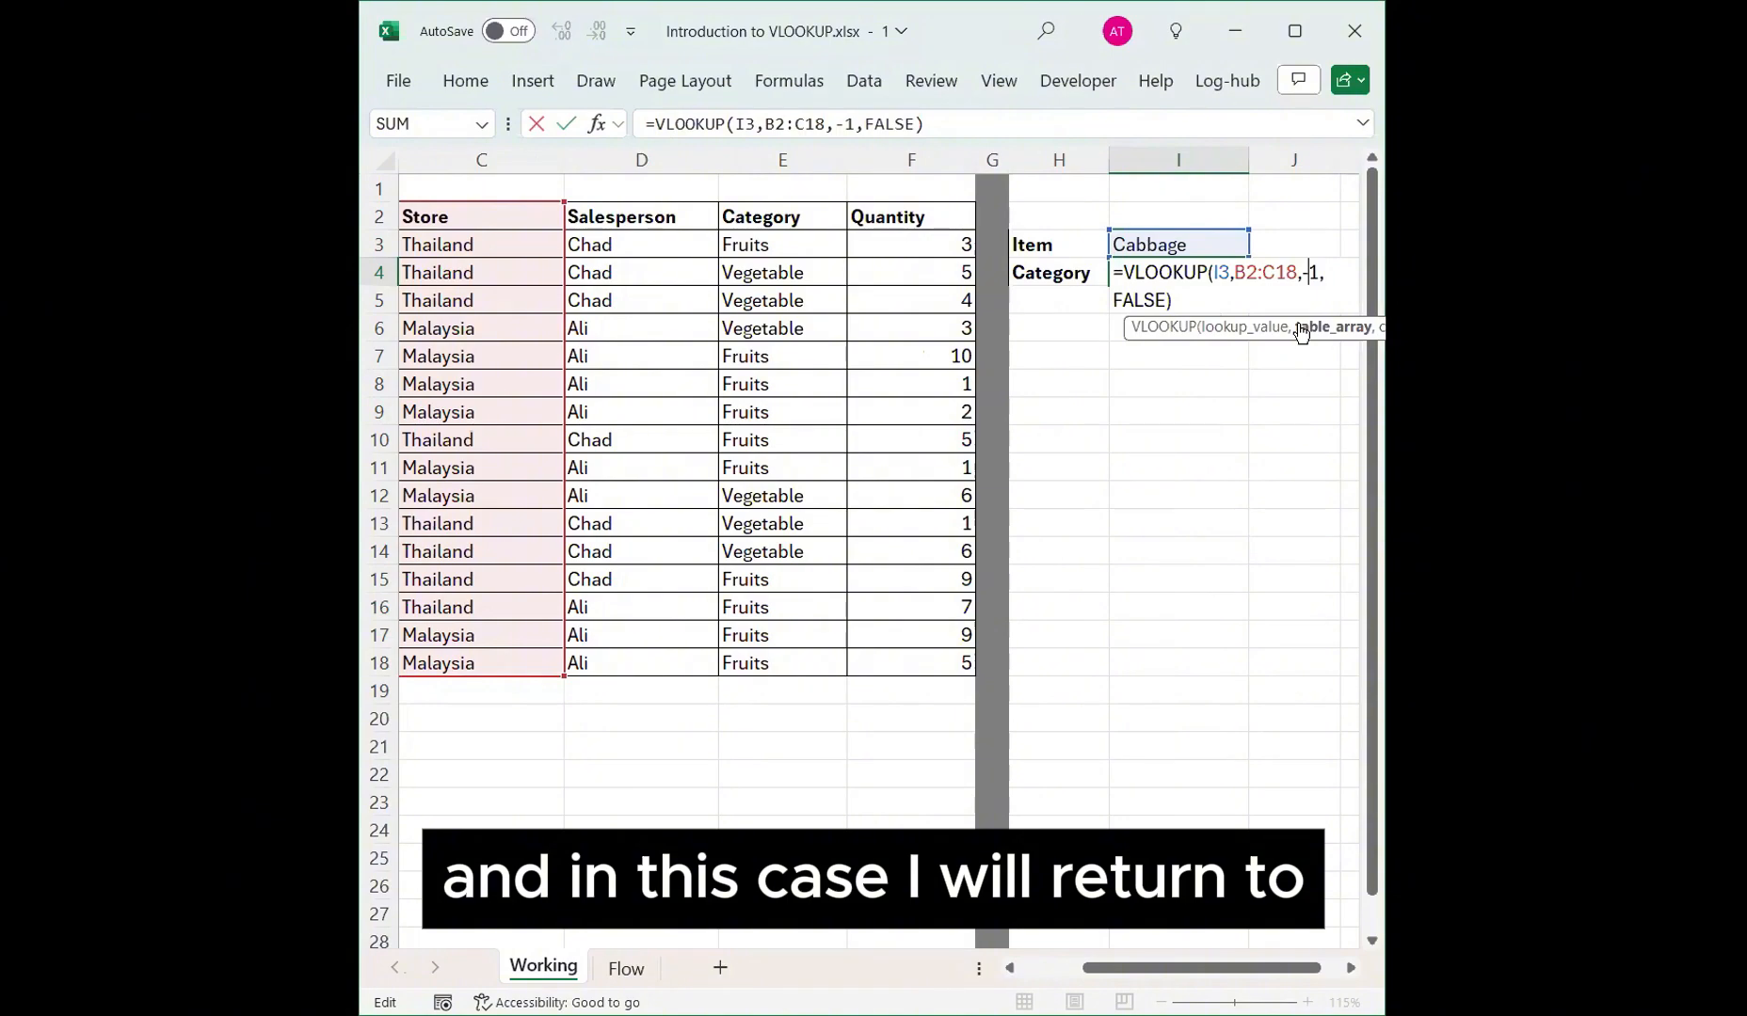
pyautogui.write('2')
pyautogui.press('Return')
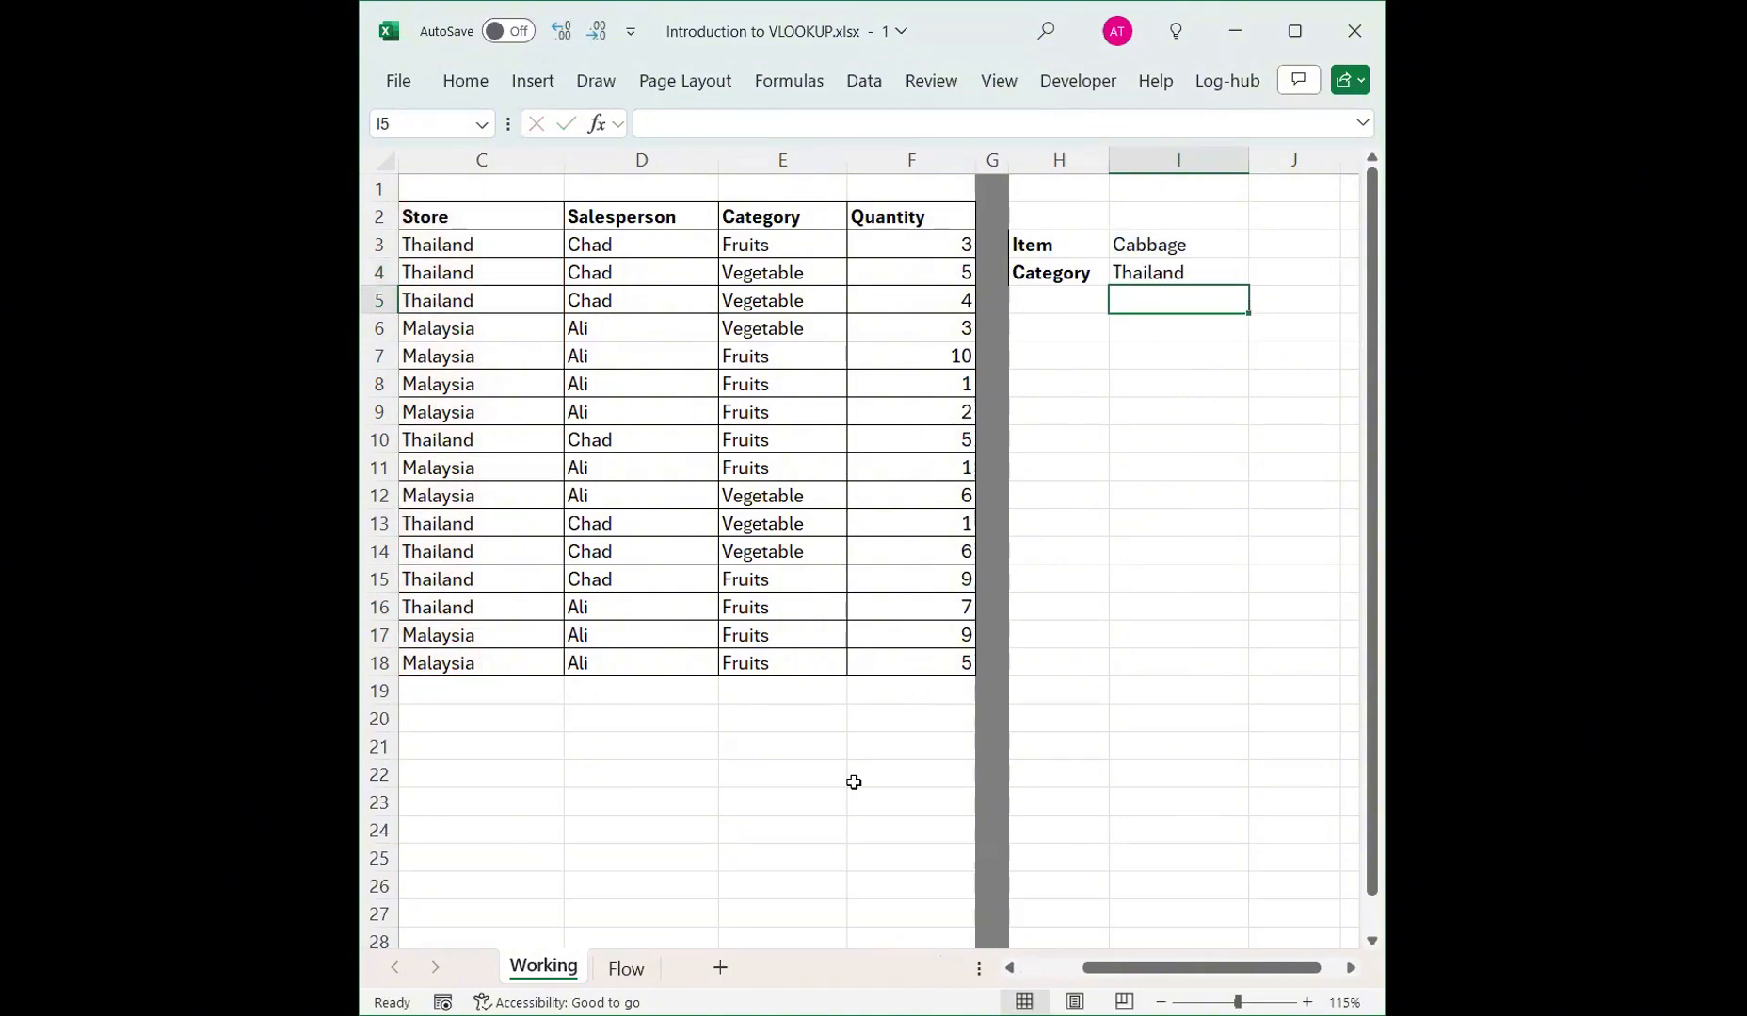
# Examine the rows where Apple appears and their Store values in the table.
pyautogui.click(539, 352)
pyautogui.press('Left')
pyautogui.press('Left')
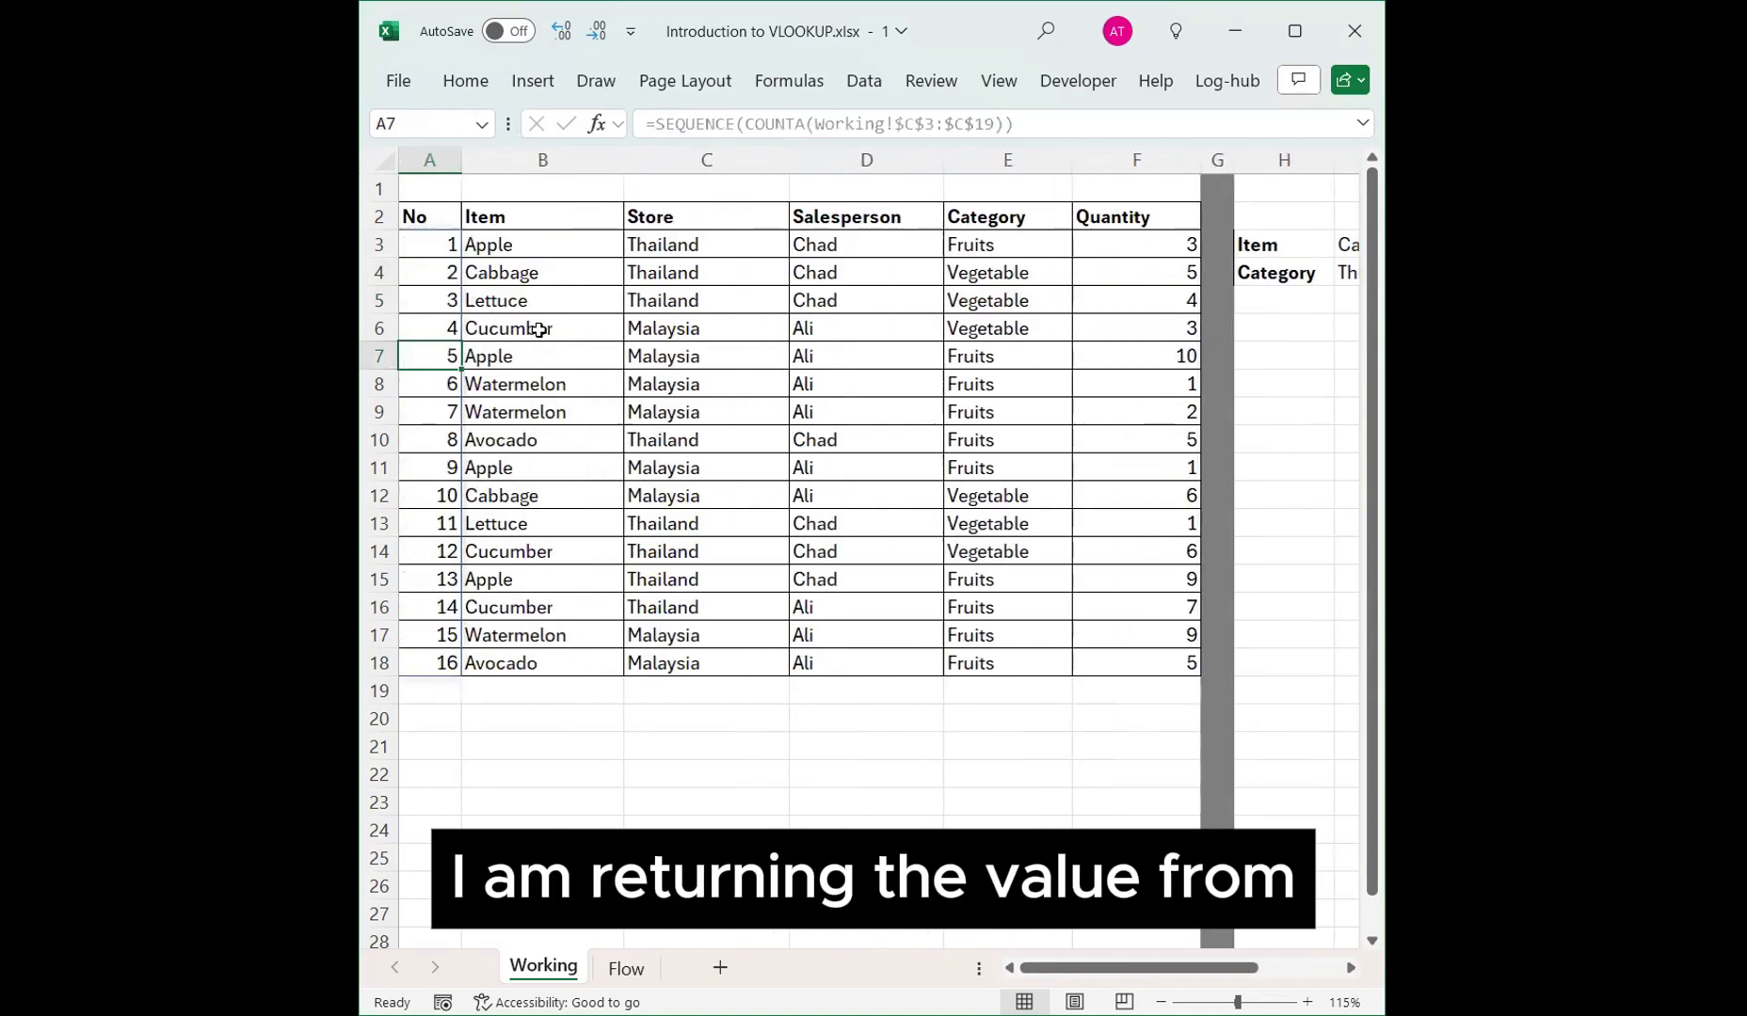
pyautogui.press('Right')
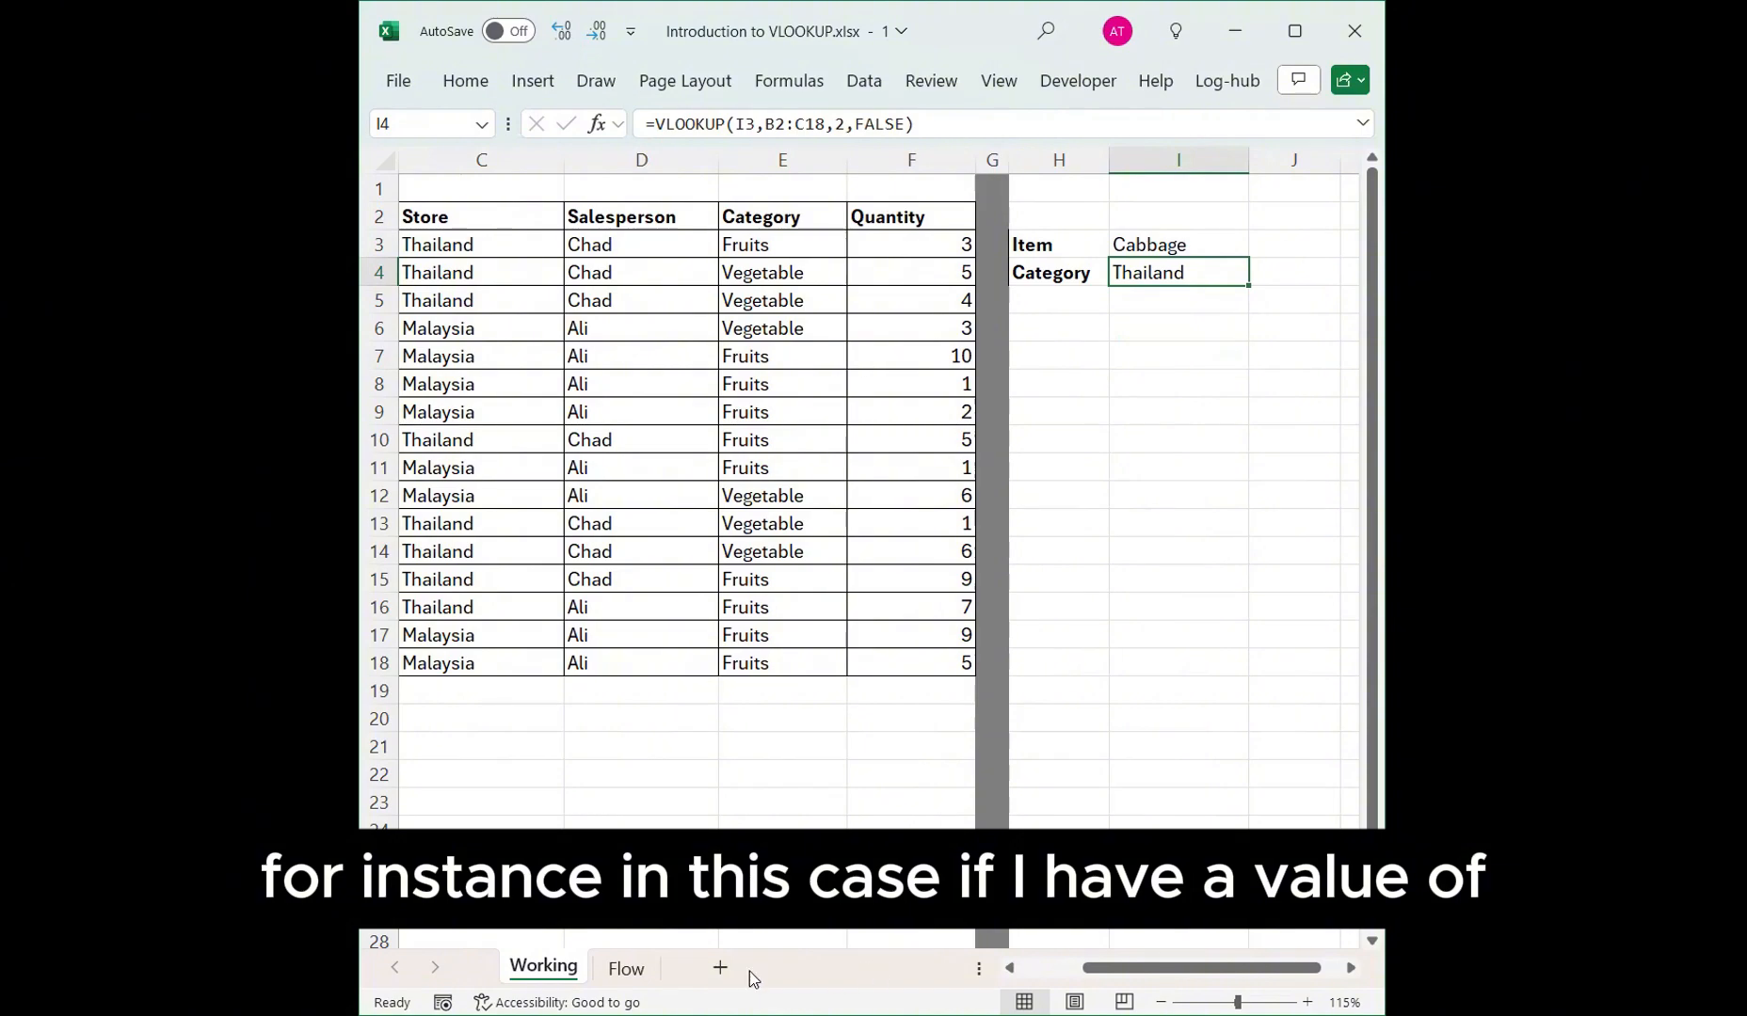
pyautogui.click(468, 266)
pyautogui.press('Left')
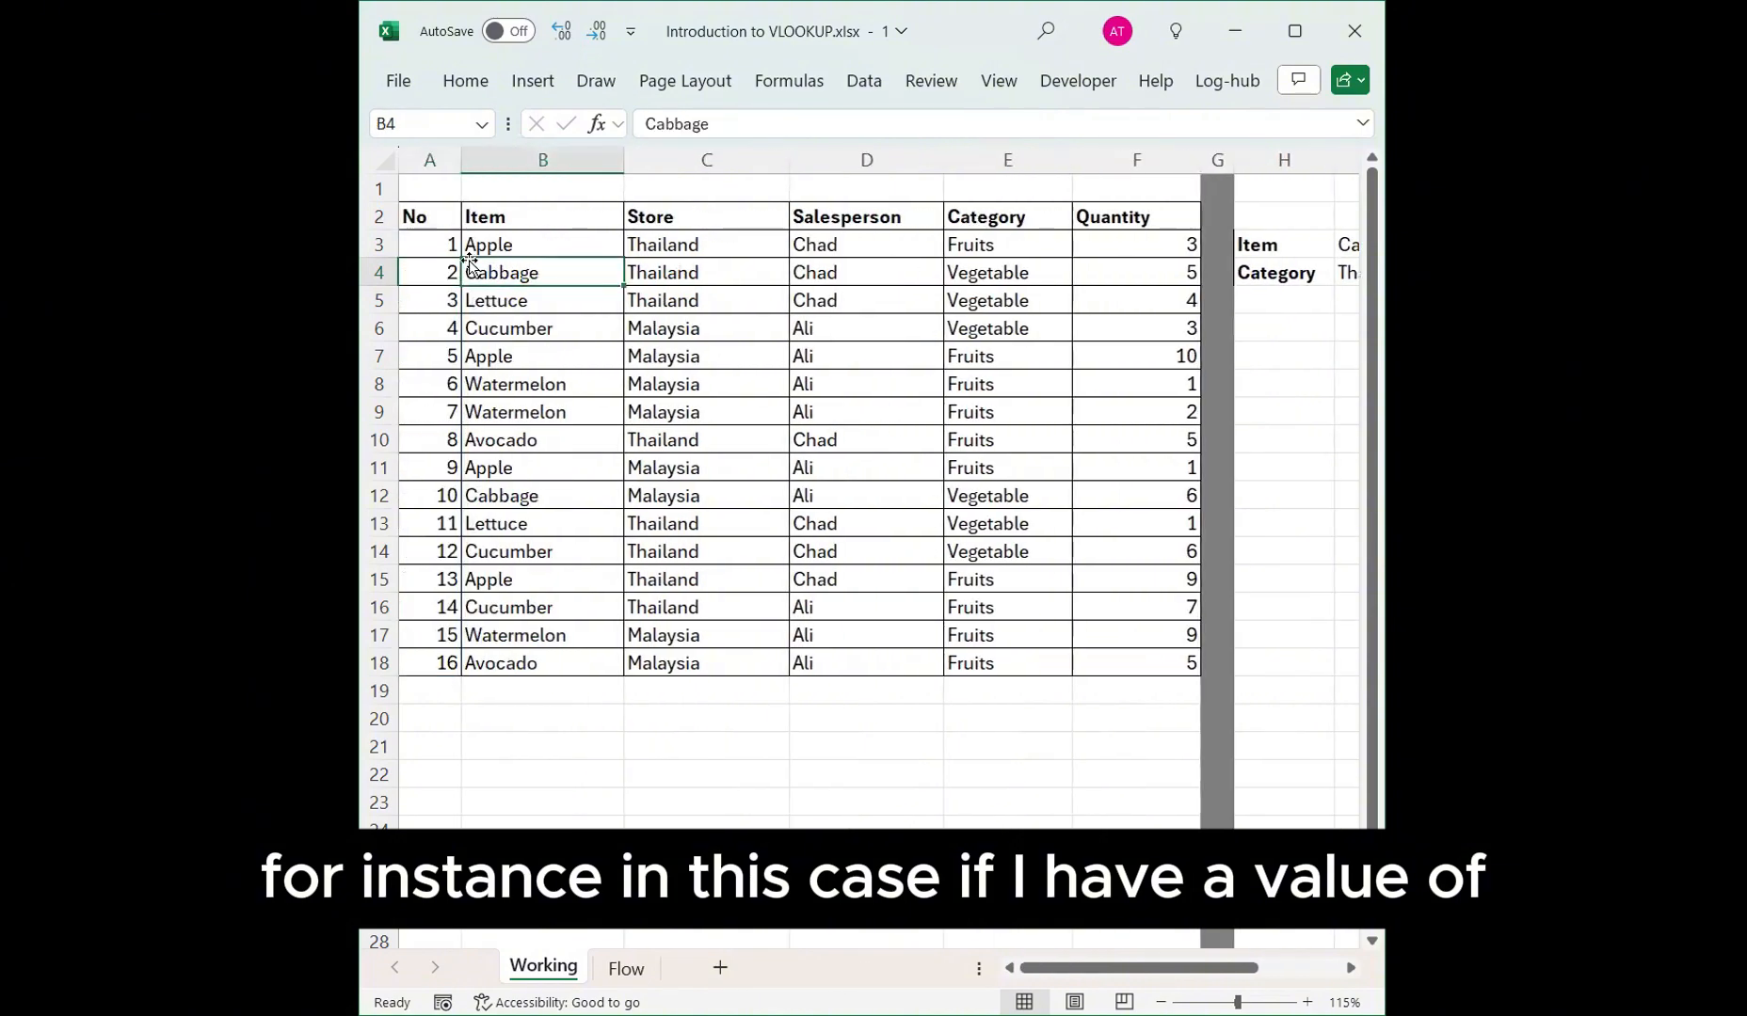
pyautogui.moveTo(531, 355); pyautogui.dragTo(668, 358)
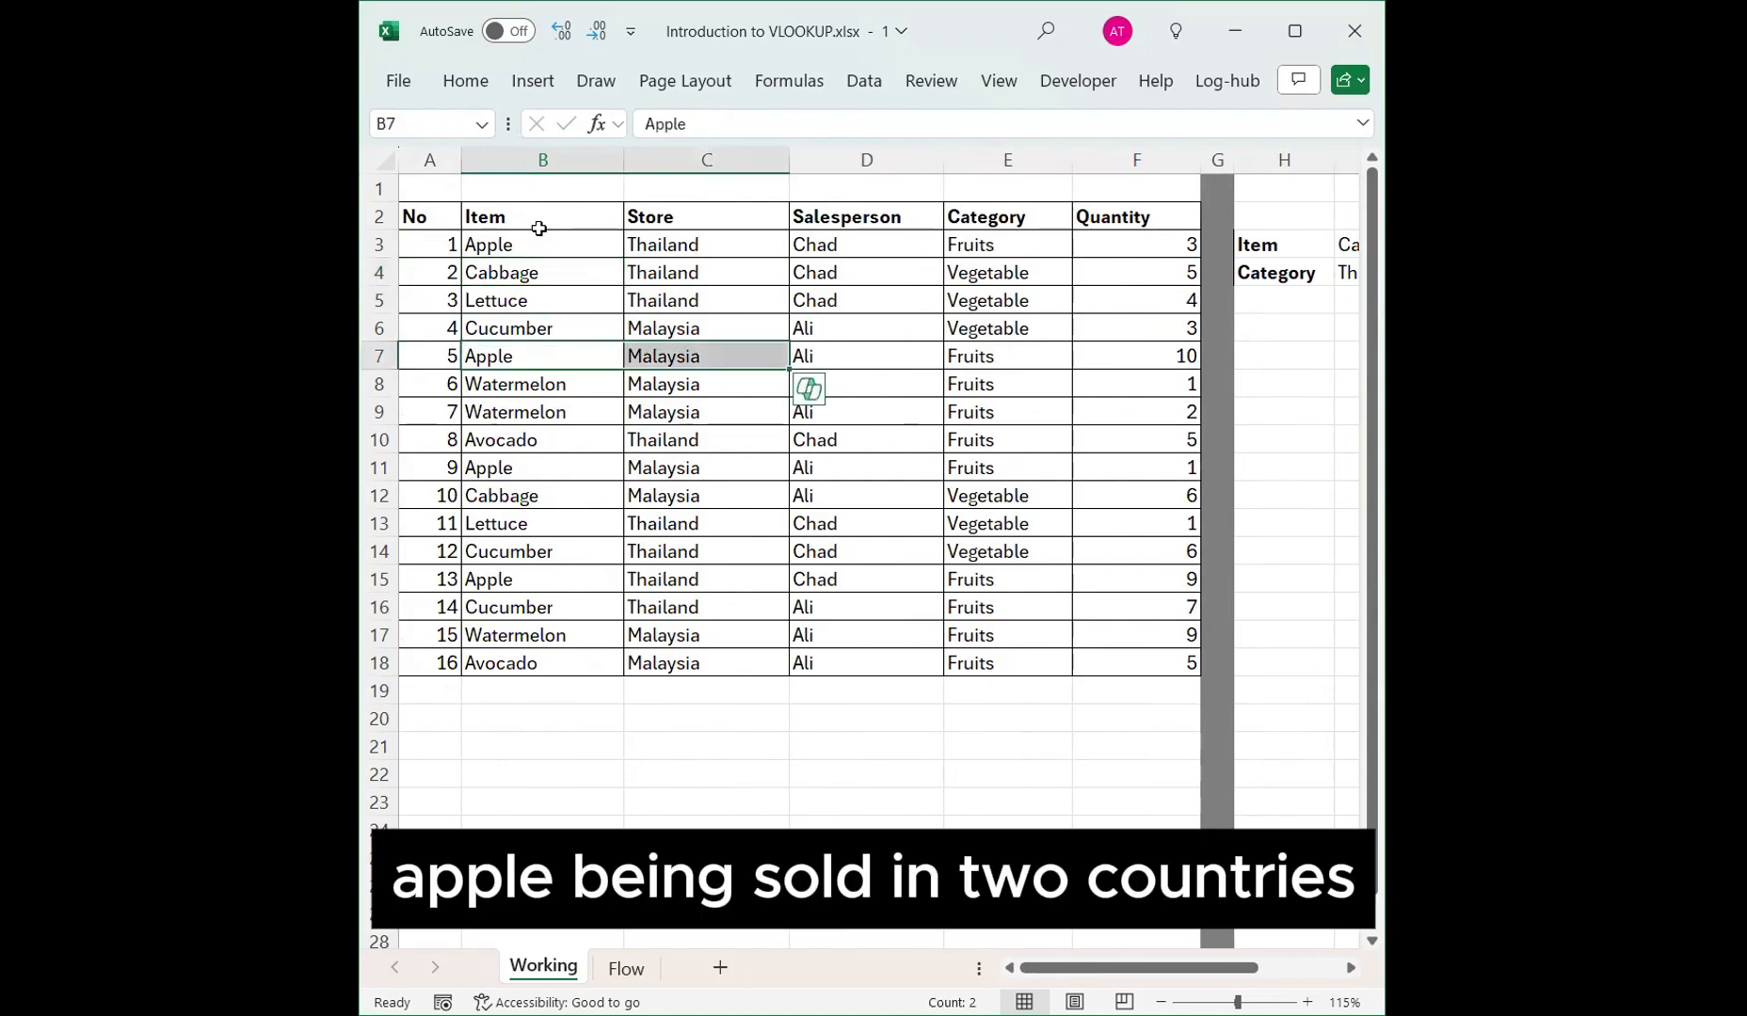
pyautogui.keyDown('ctrl'); pyautogui.moveTo(542, 243); pyautogui.dragTo(640, 244); pyautogui.keyUp('ctrl')
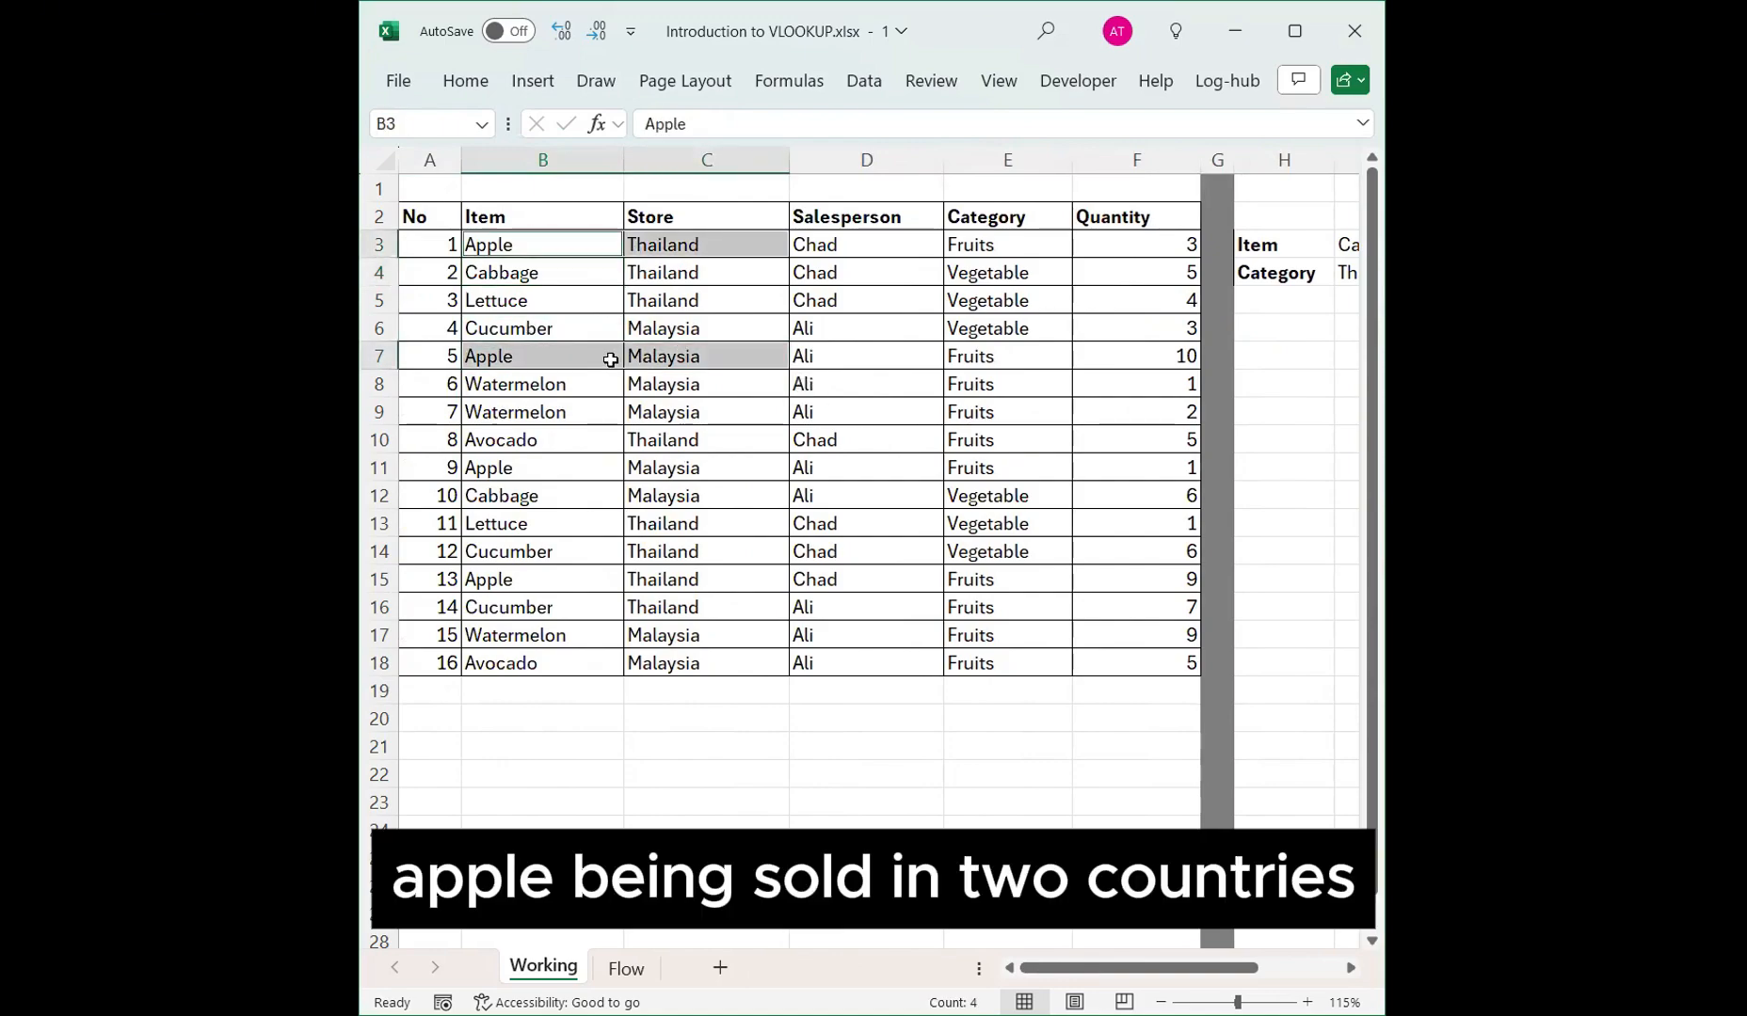
pyautogui.moveTo(610, 360); pyautogui.dragTo(654, 356)
pyautogui.keyDown('ctrl'); pyautogui.moveTo(558, 241); pyautogui.dragTo(658, 244); pyautogui.keyUp('ctrl')
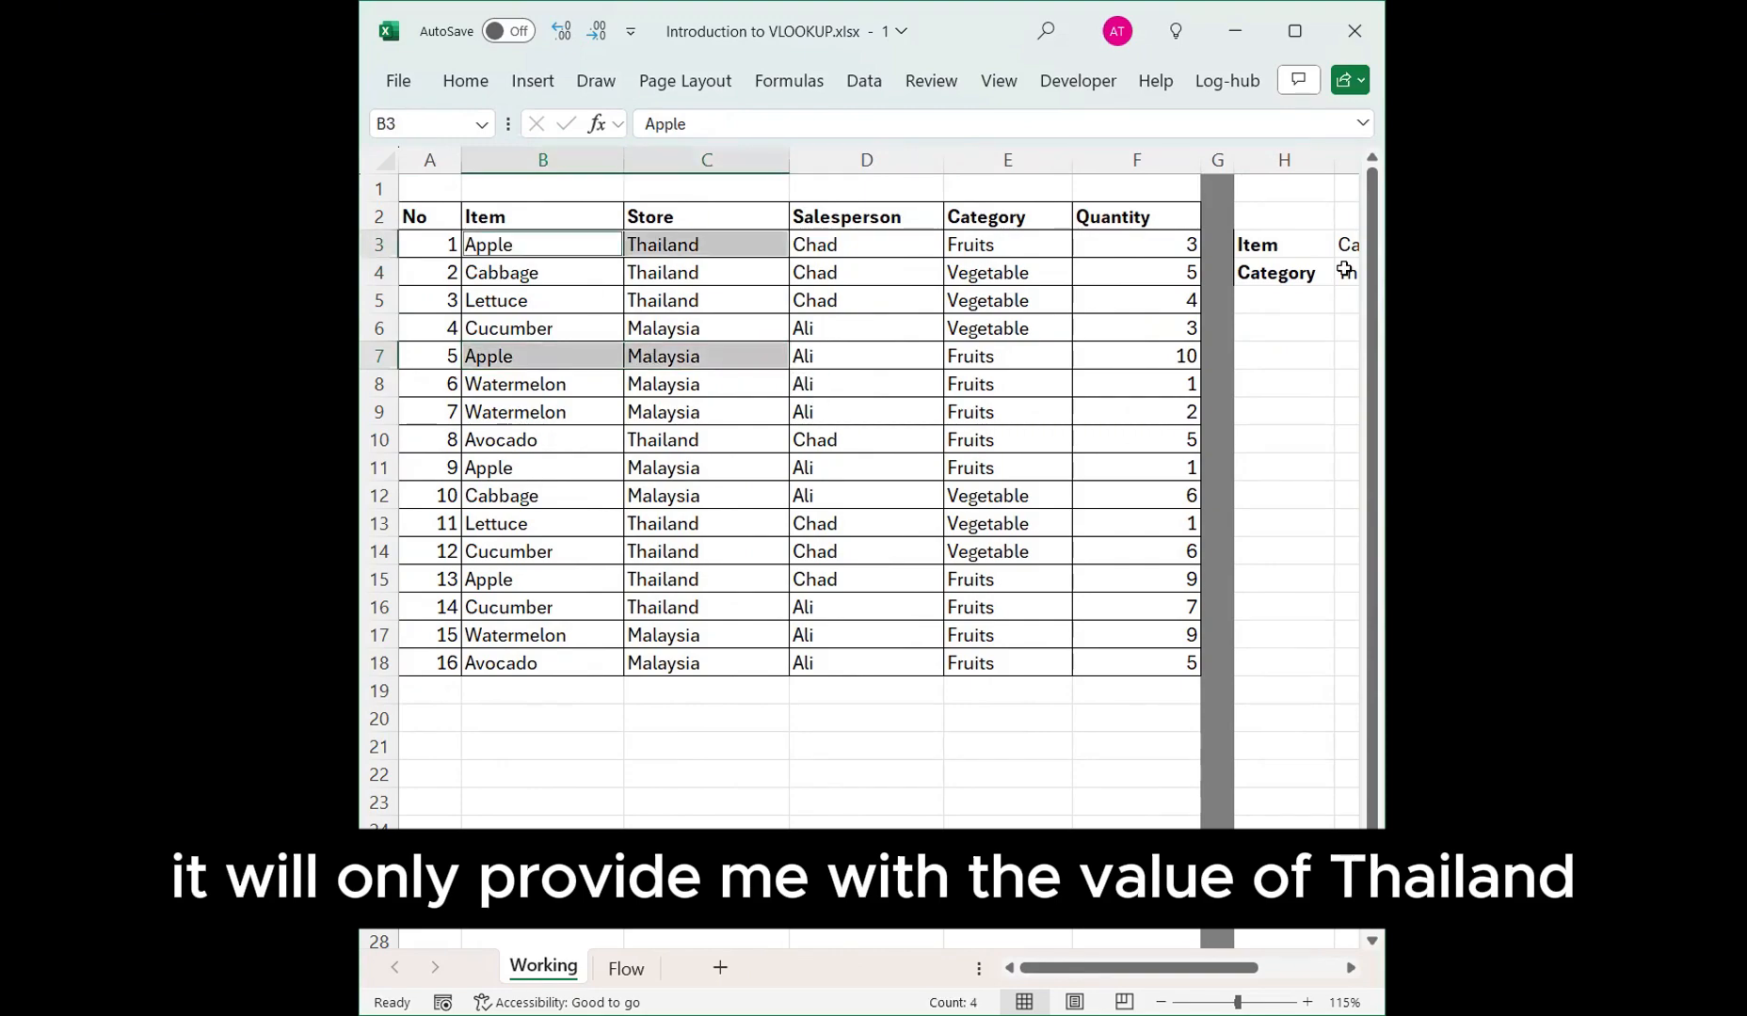
pyautogui.moveTo(1348, 257); pyautogui.dragTo(1347, 277)
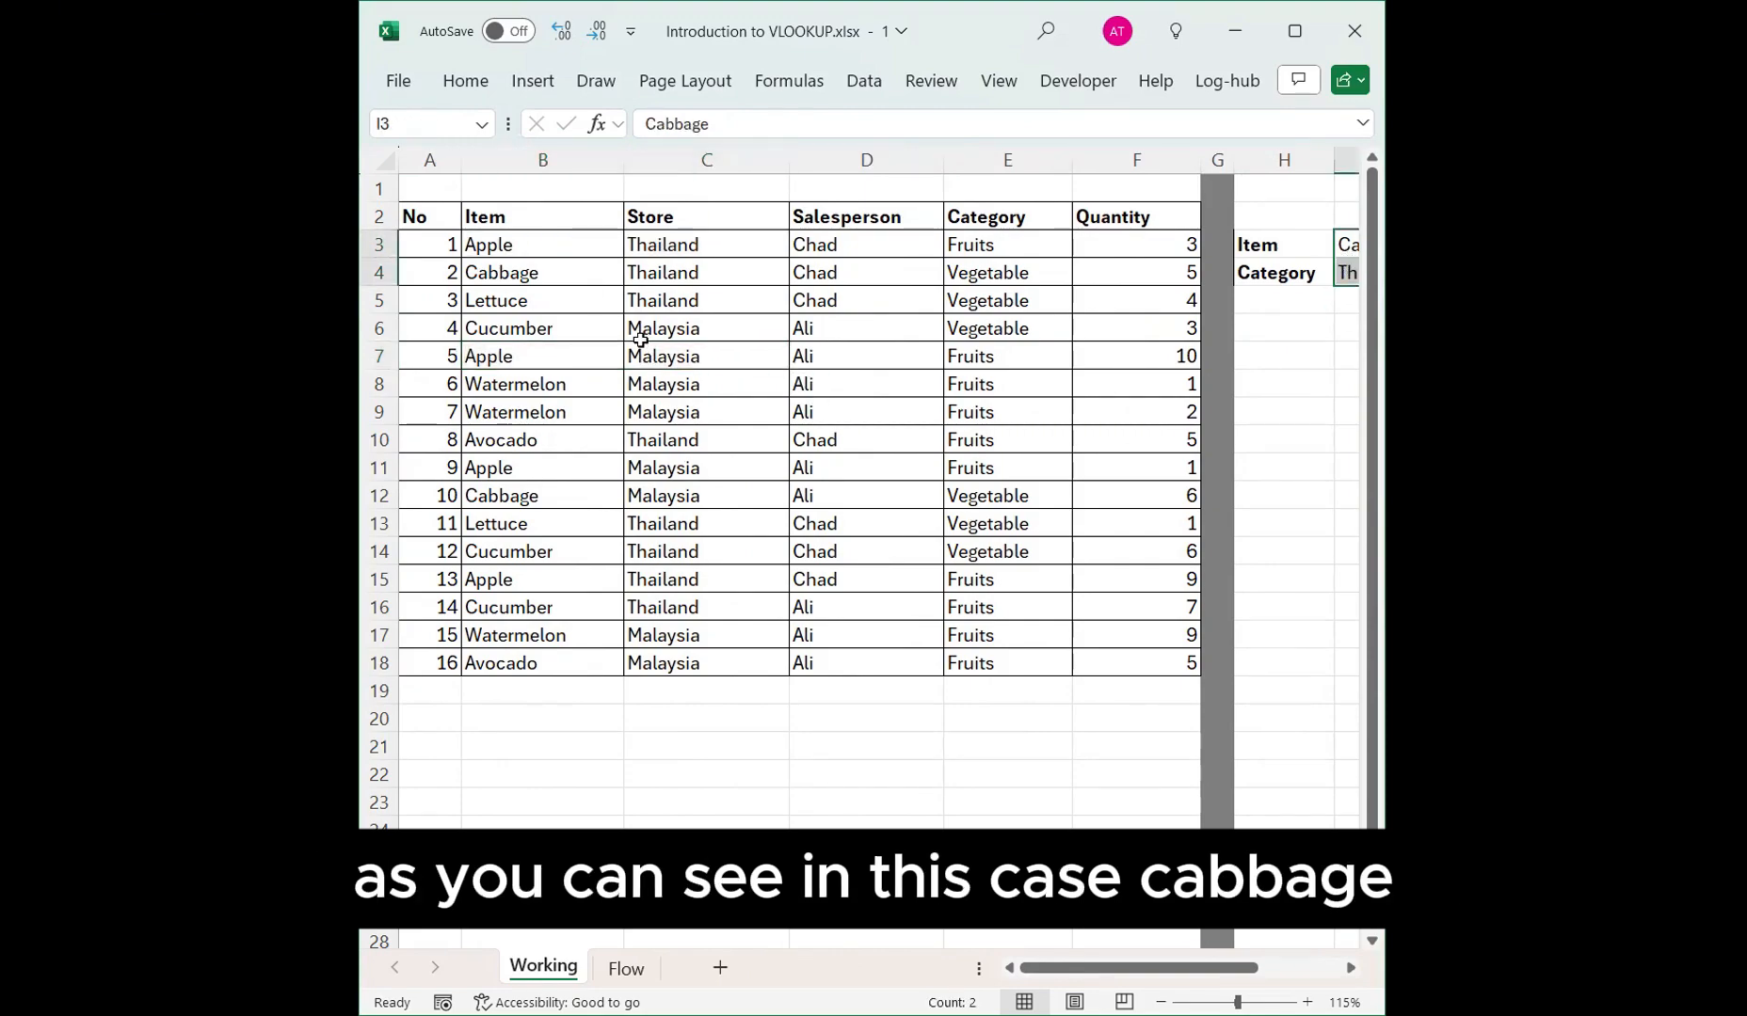
# Change the lookup item in I3 to Apple.
pyautogui.click(1346, 247)
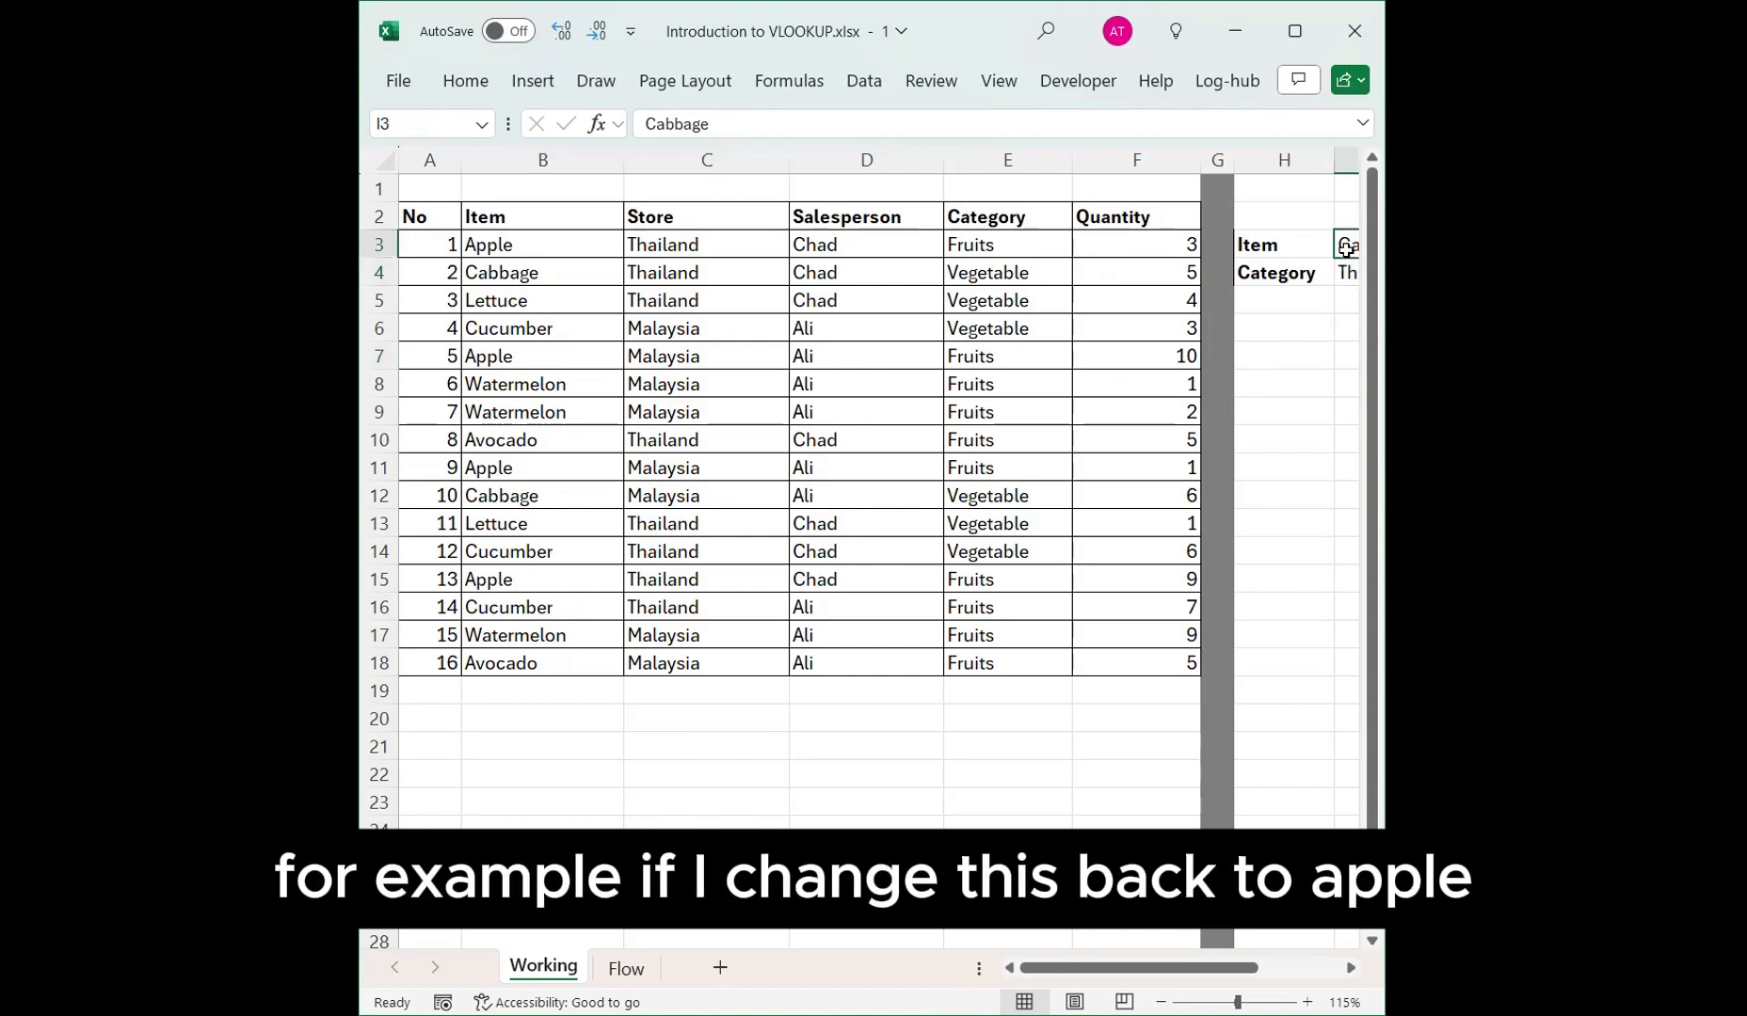
pyautogui.write('Apple')
pyautogui.press('Return')
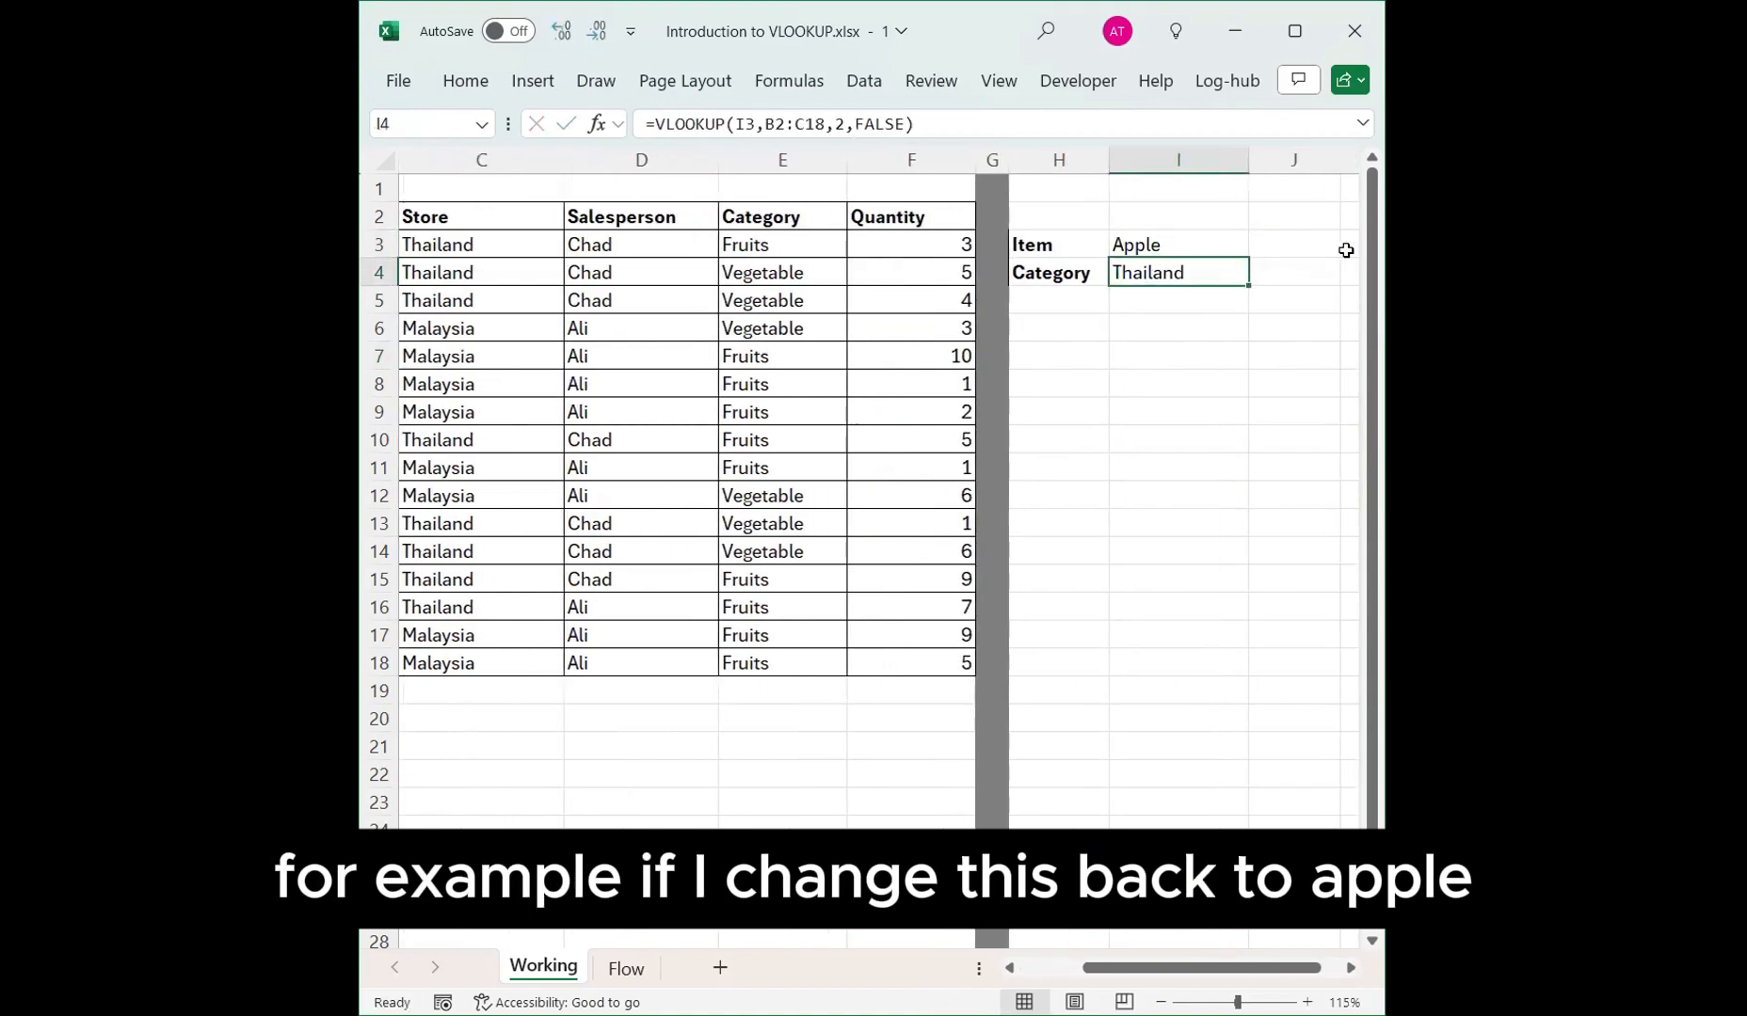
# Compare the Store values of each Apple row against the lookup result.
pyautogui.click(470, 267)
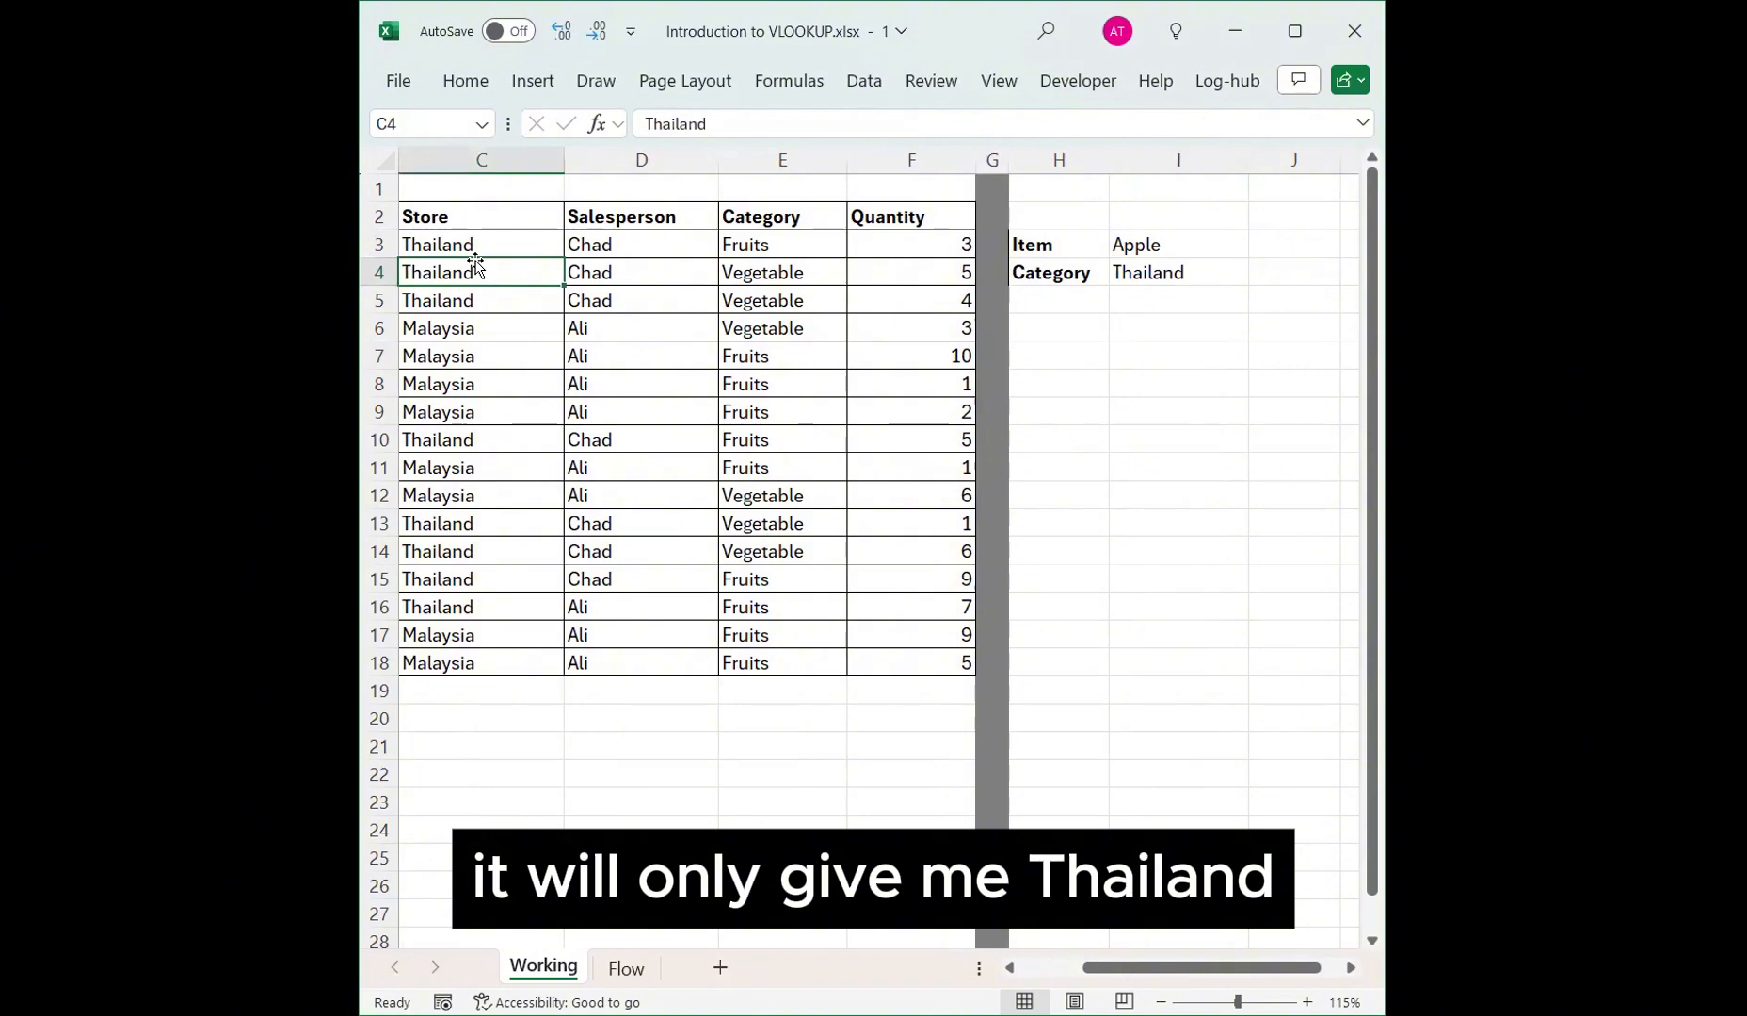
pyautogui.press('Left')
pyautogui.moveTo(450, 242); pyautogui.dragTo(659, 244)
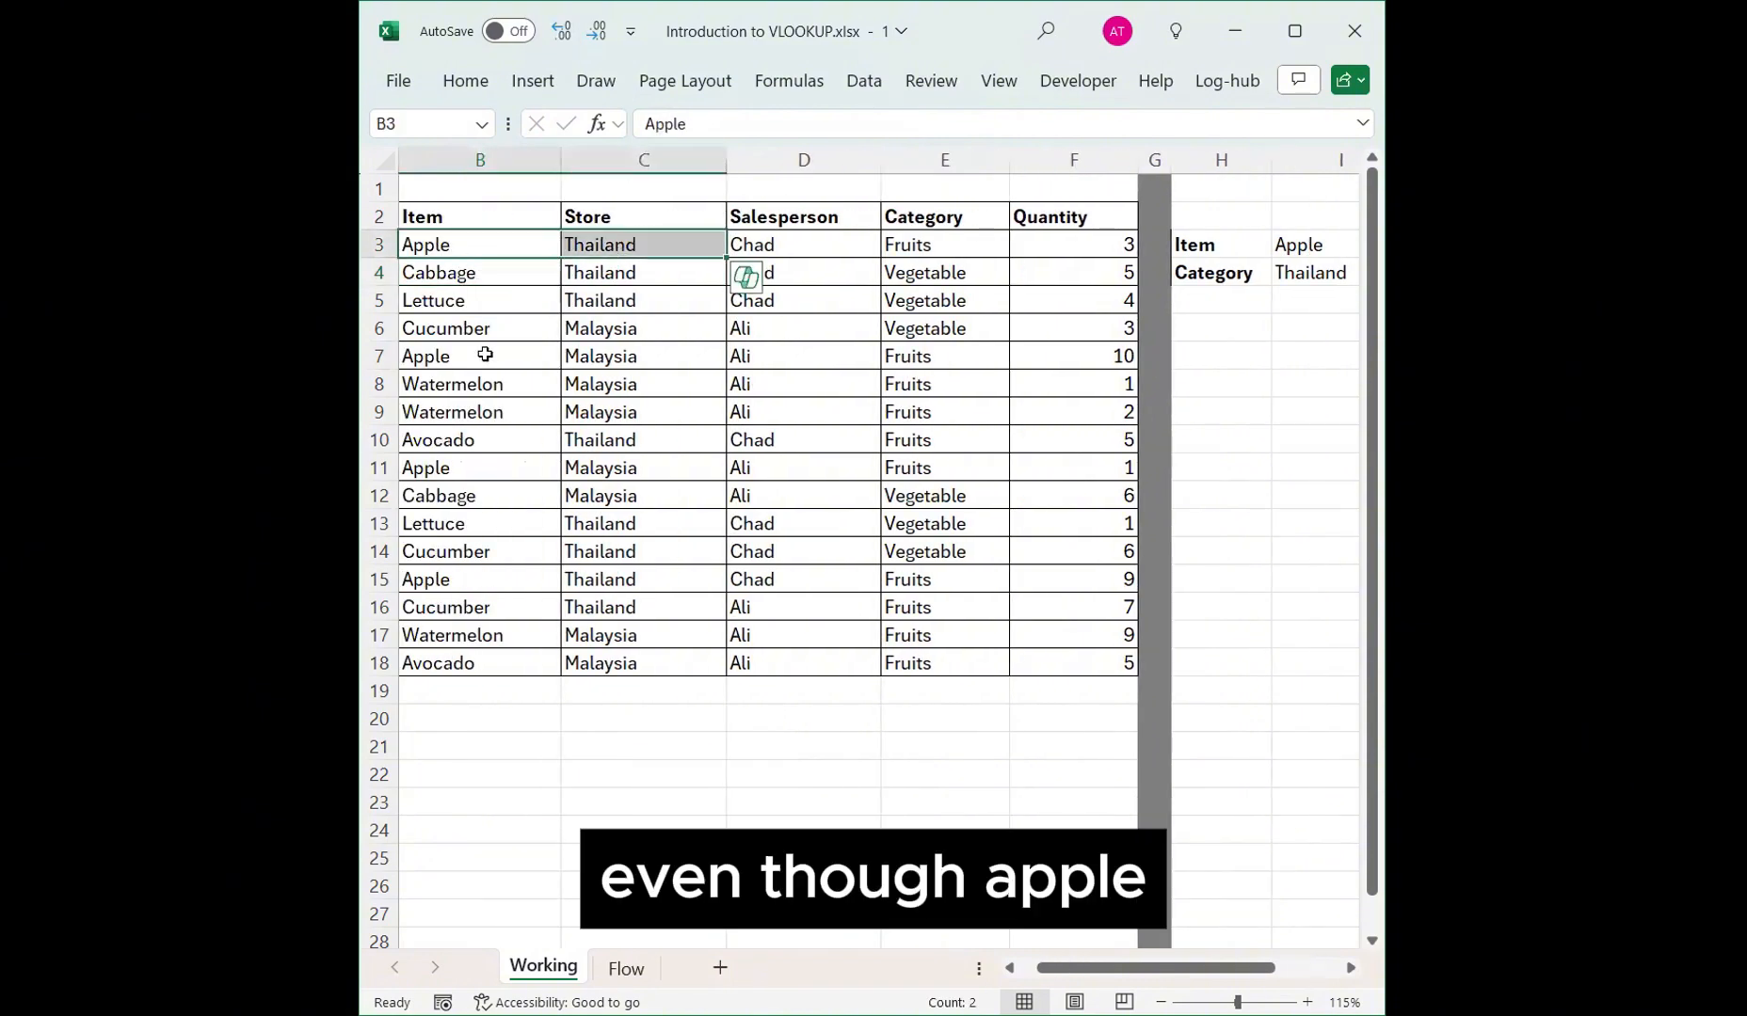
pyautogui.keyDown('ctrl'); pyautogui.moveTo(484, 356); pyautogui.dragTo(612, 355); pyautogui.keyUp('ctrl')
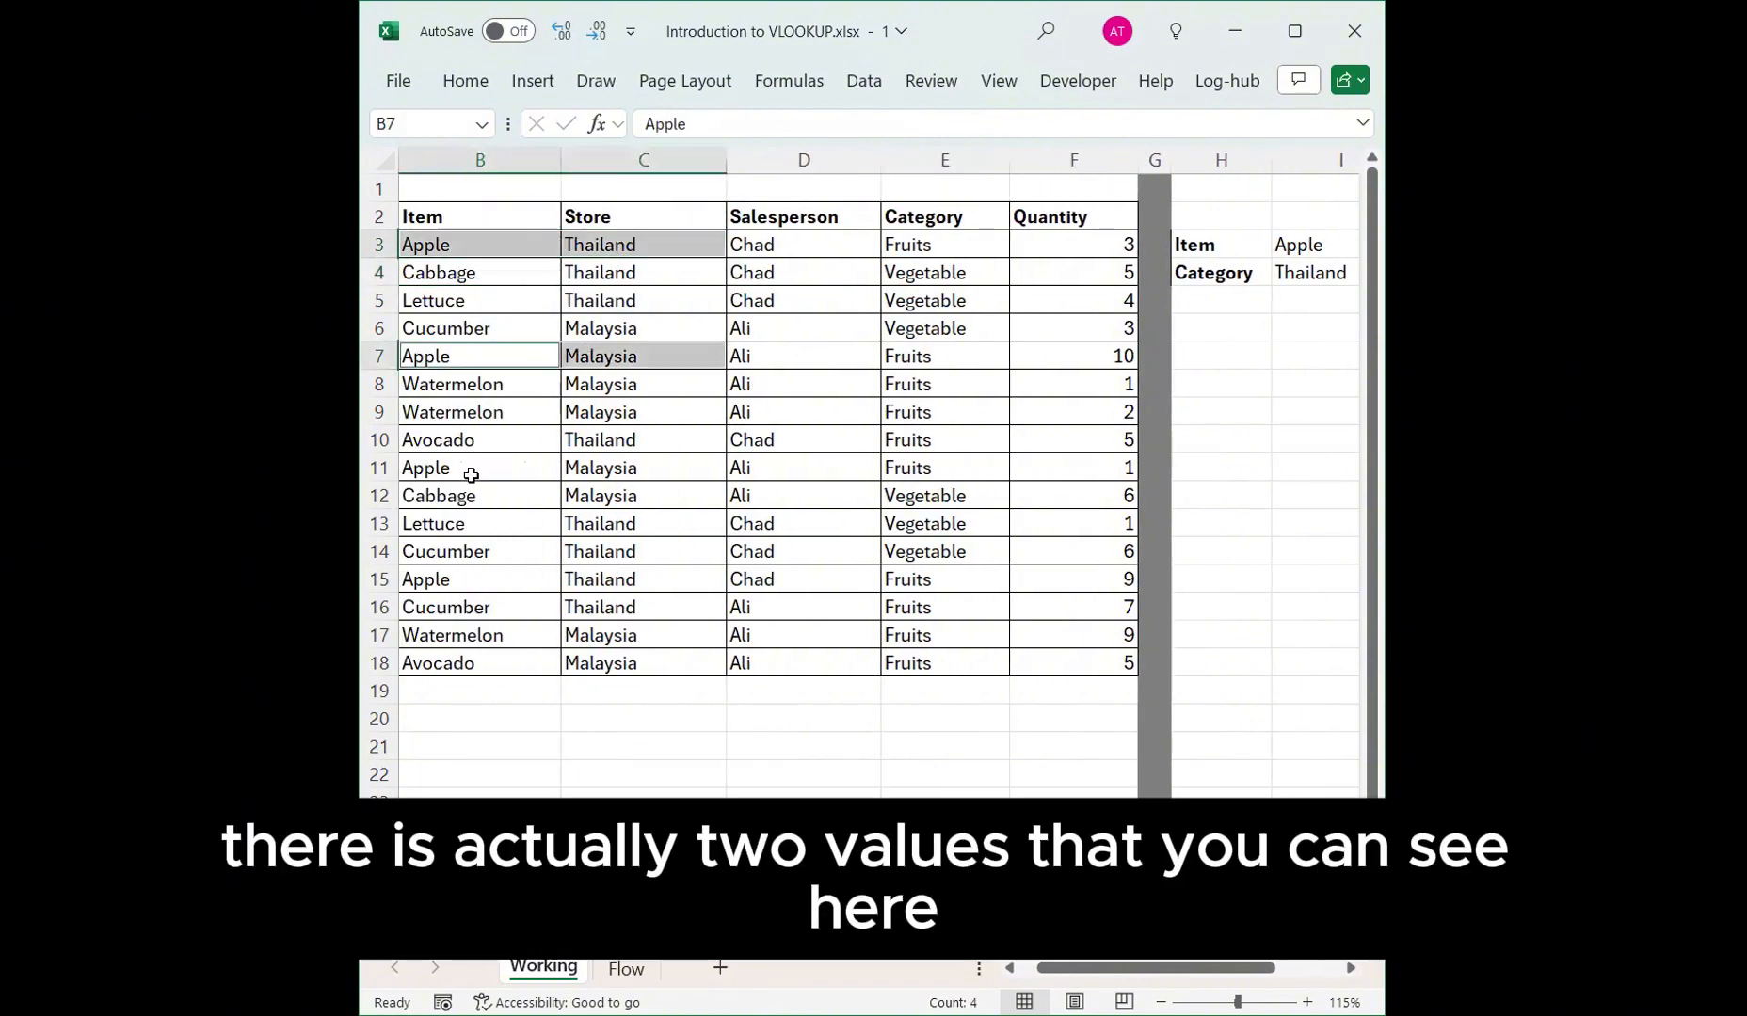
pyautogui.keyDown('ctrl'); pyautogui.moveTo(471, 475); pyautogui.dragTo(621, 461); pyautogui.keyUp('ctrl')
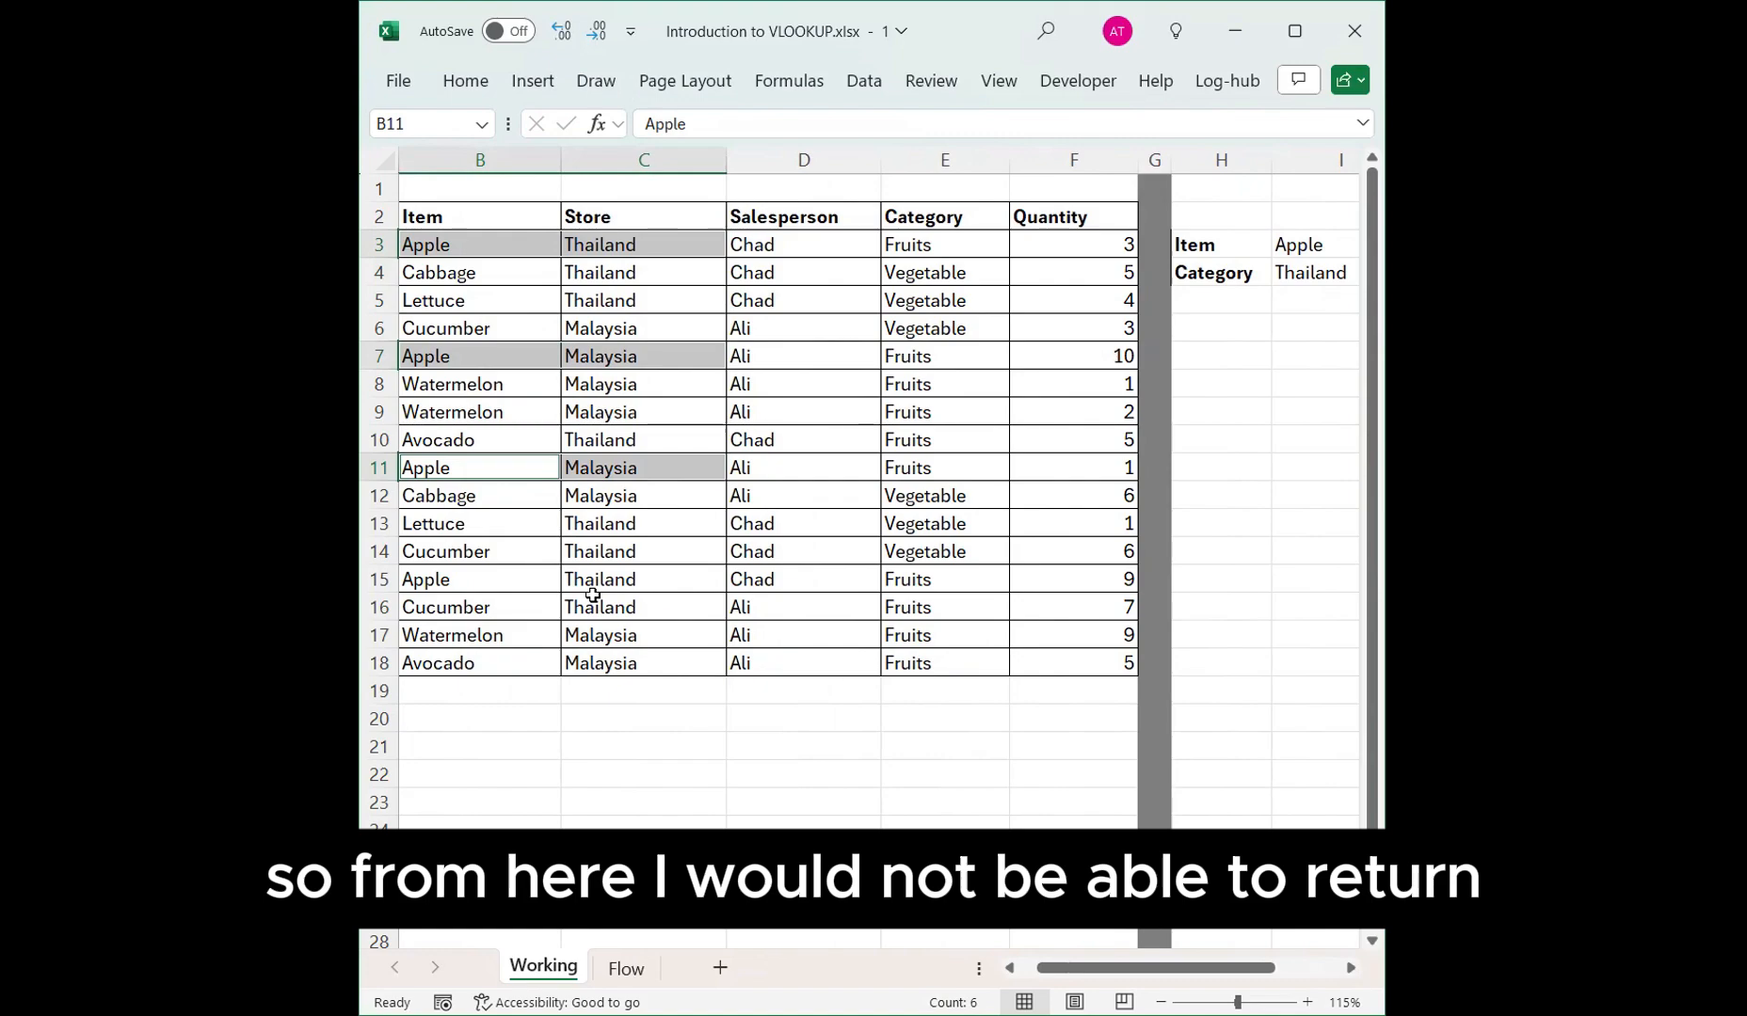
pyautogui.moveTo(492, 359); pyautogui.dragTo(621, 360)
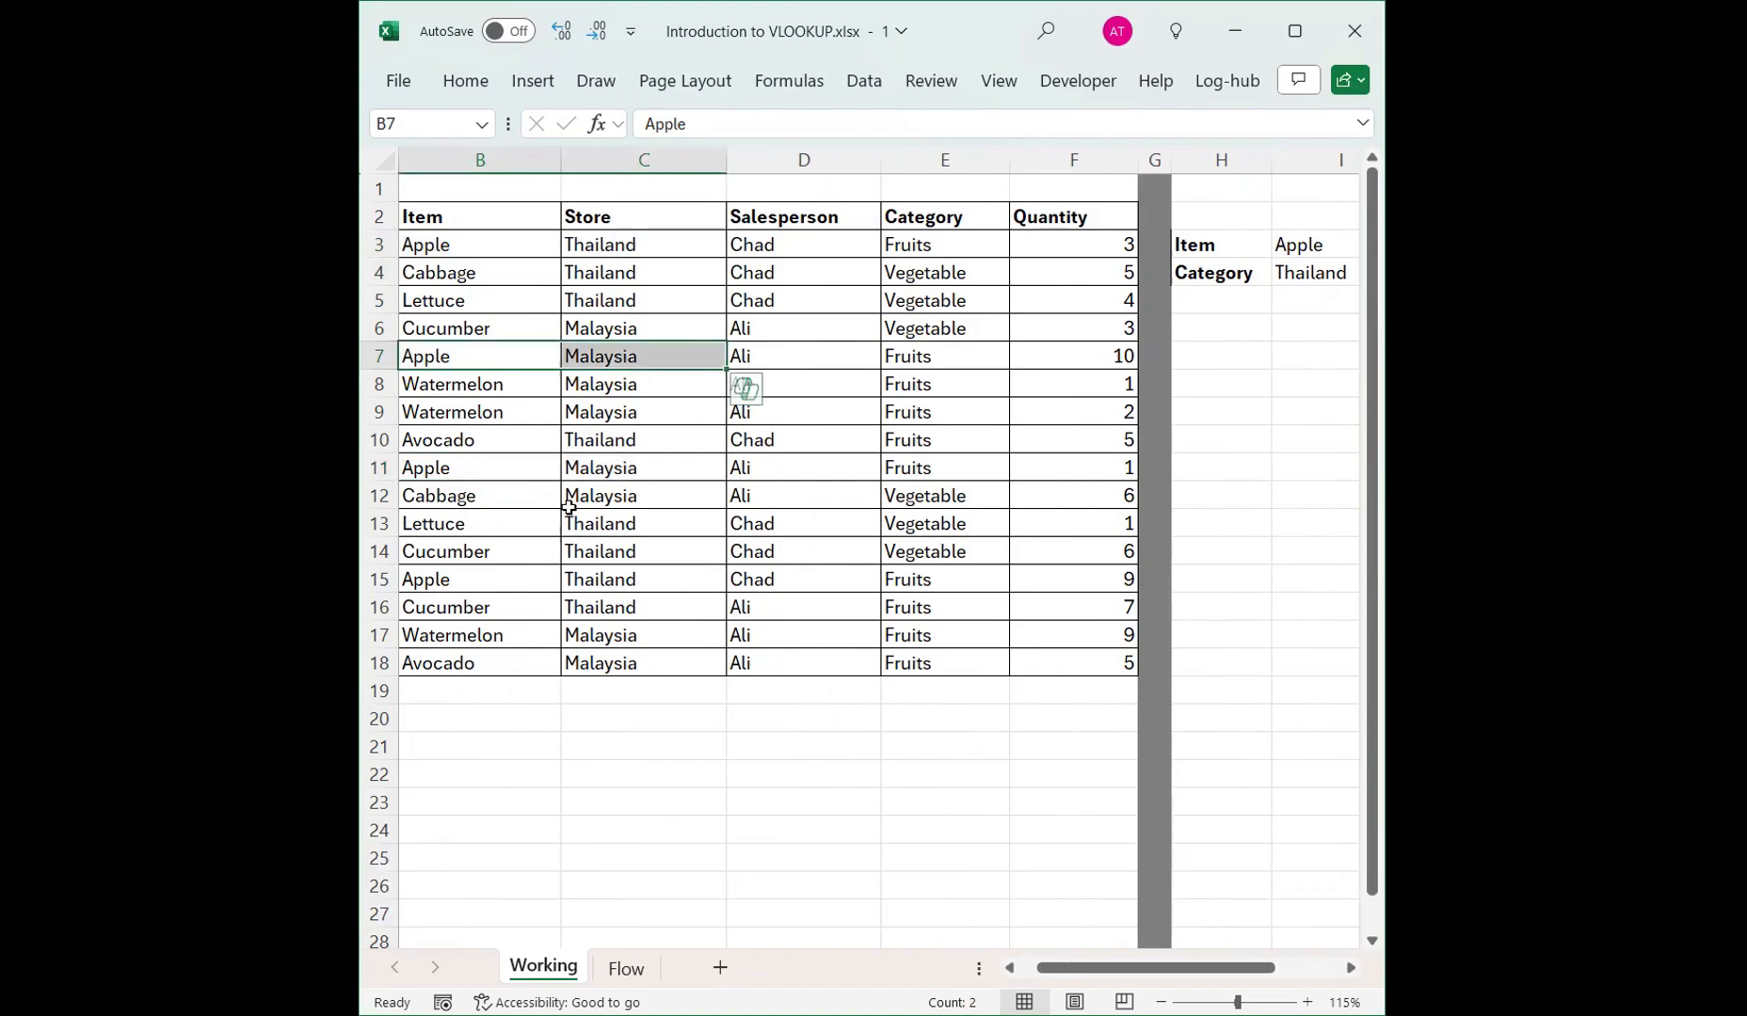
pyautogui.moveTo(621, 244); pyautogui.dragTo(488, 246)
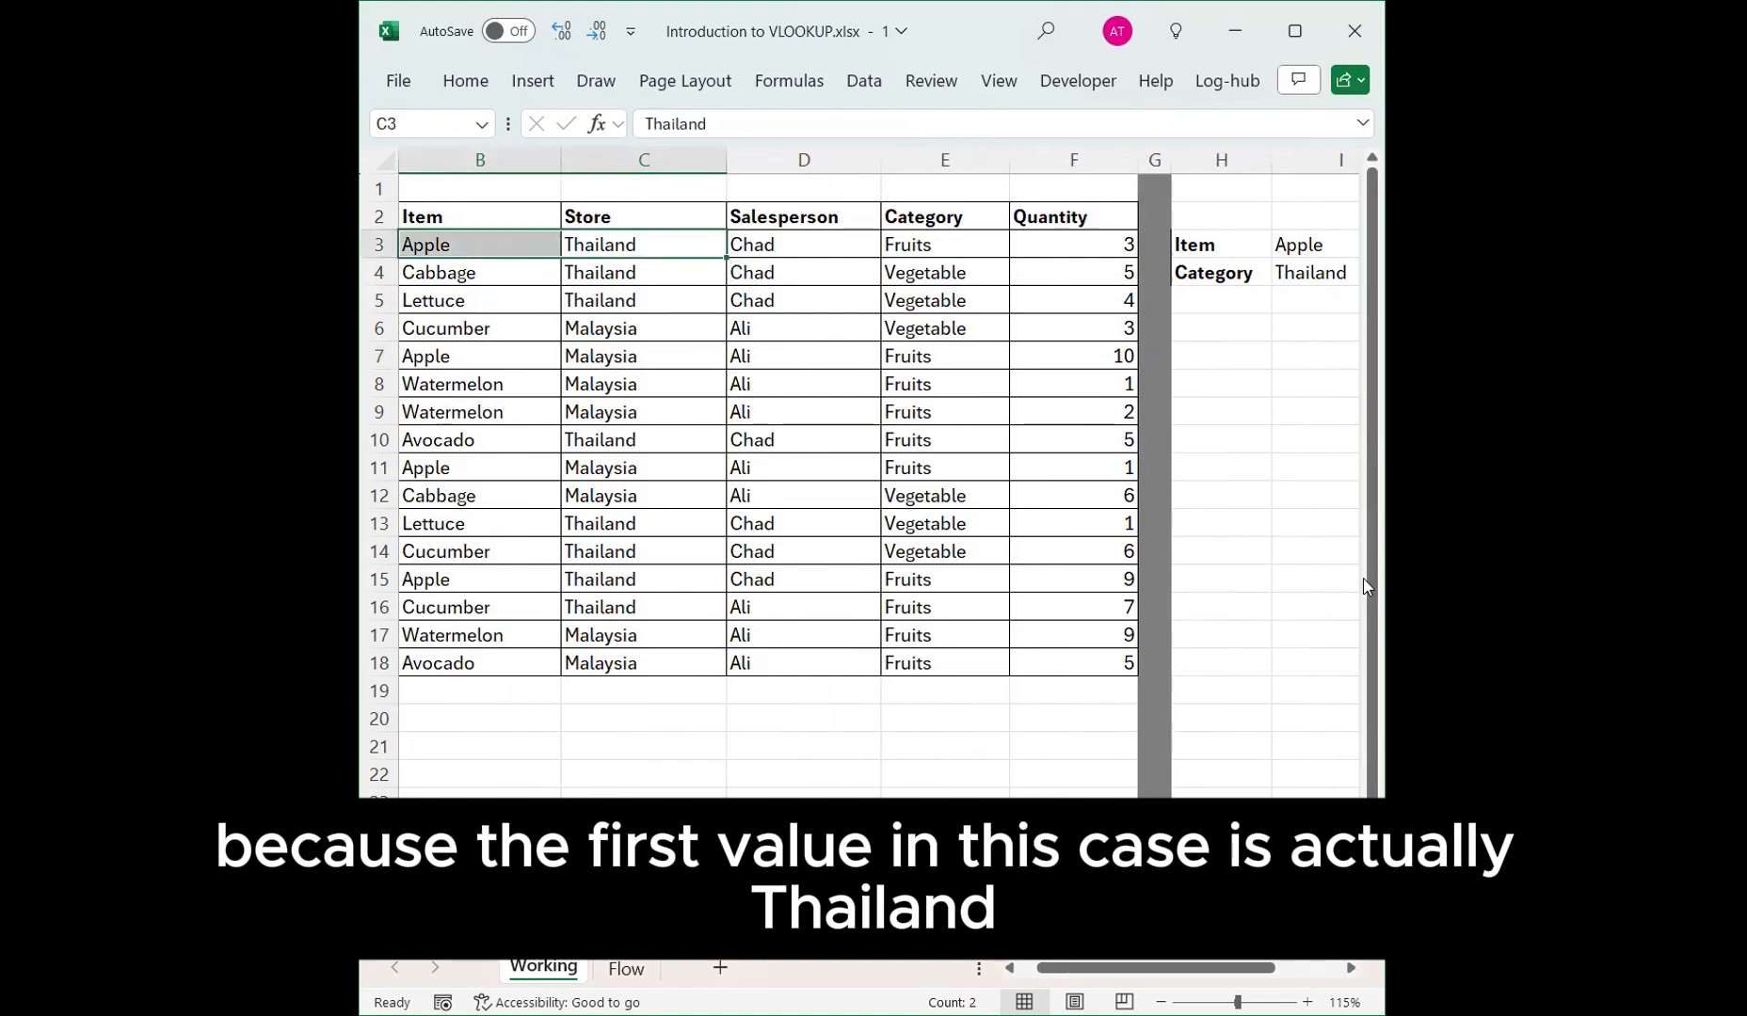
pyautogui.hotkey('alt', 'Tab')
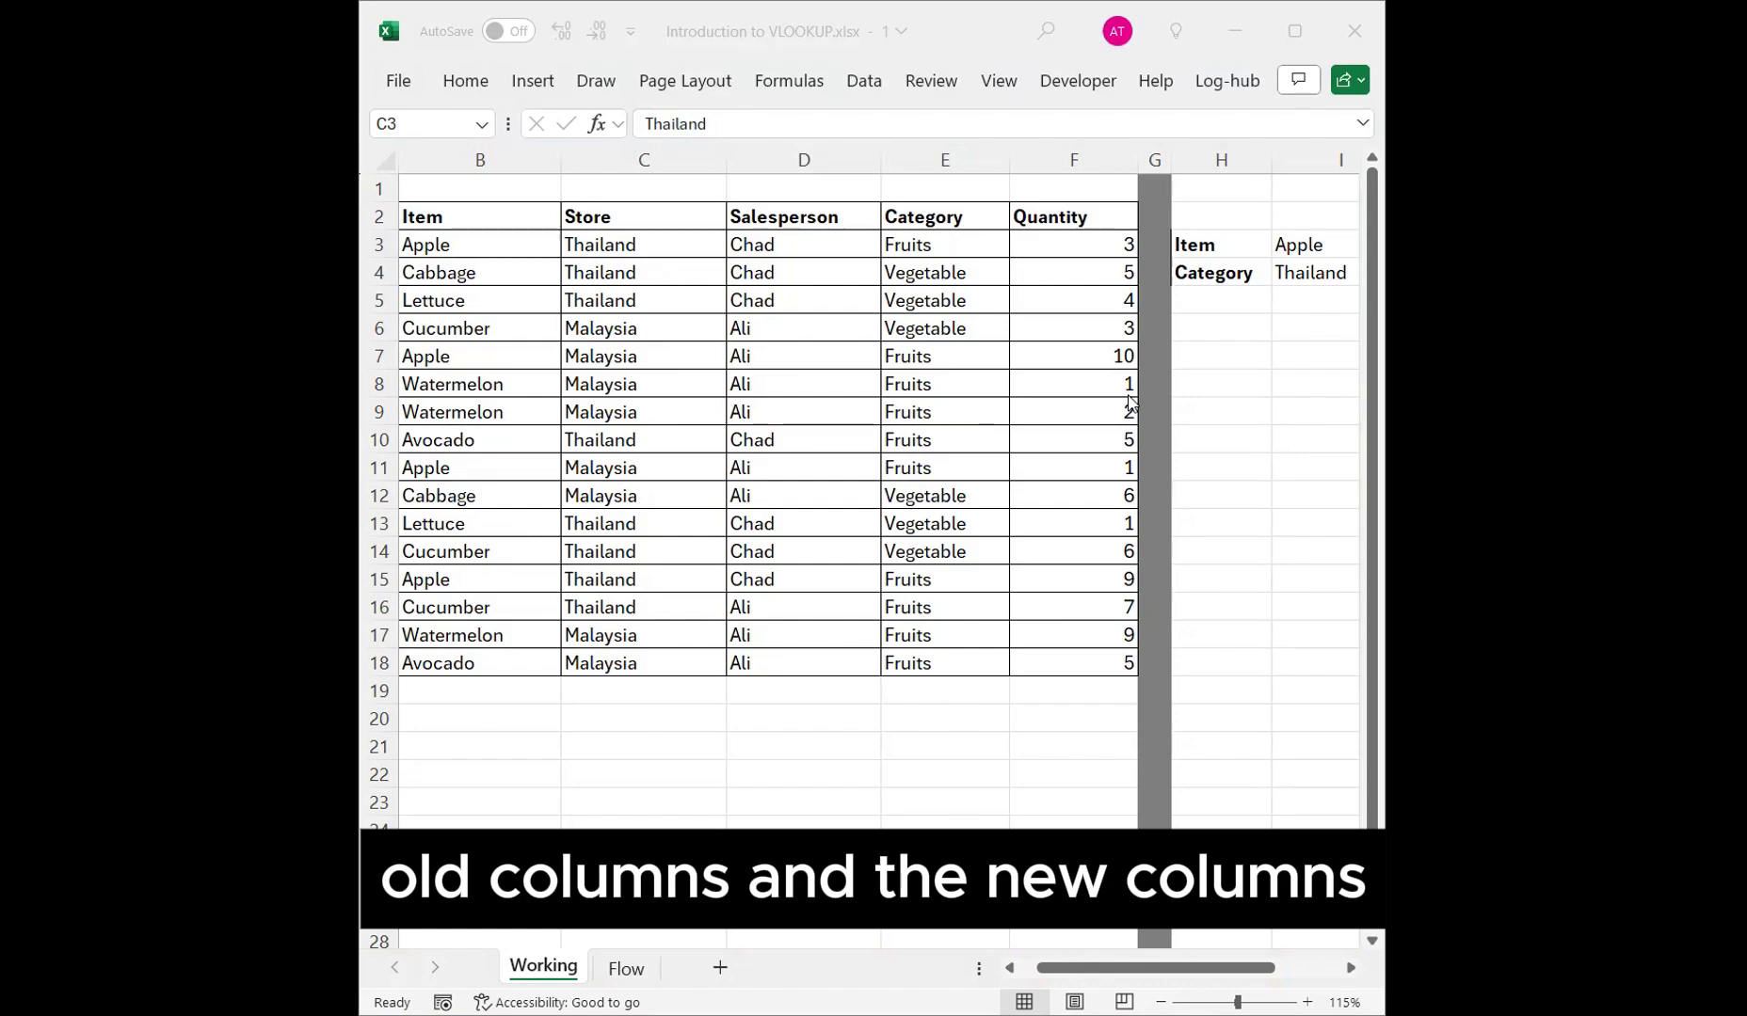
pyautogui.click(637, 245)
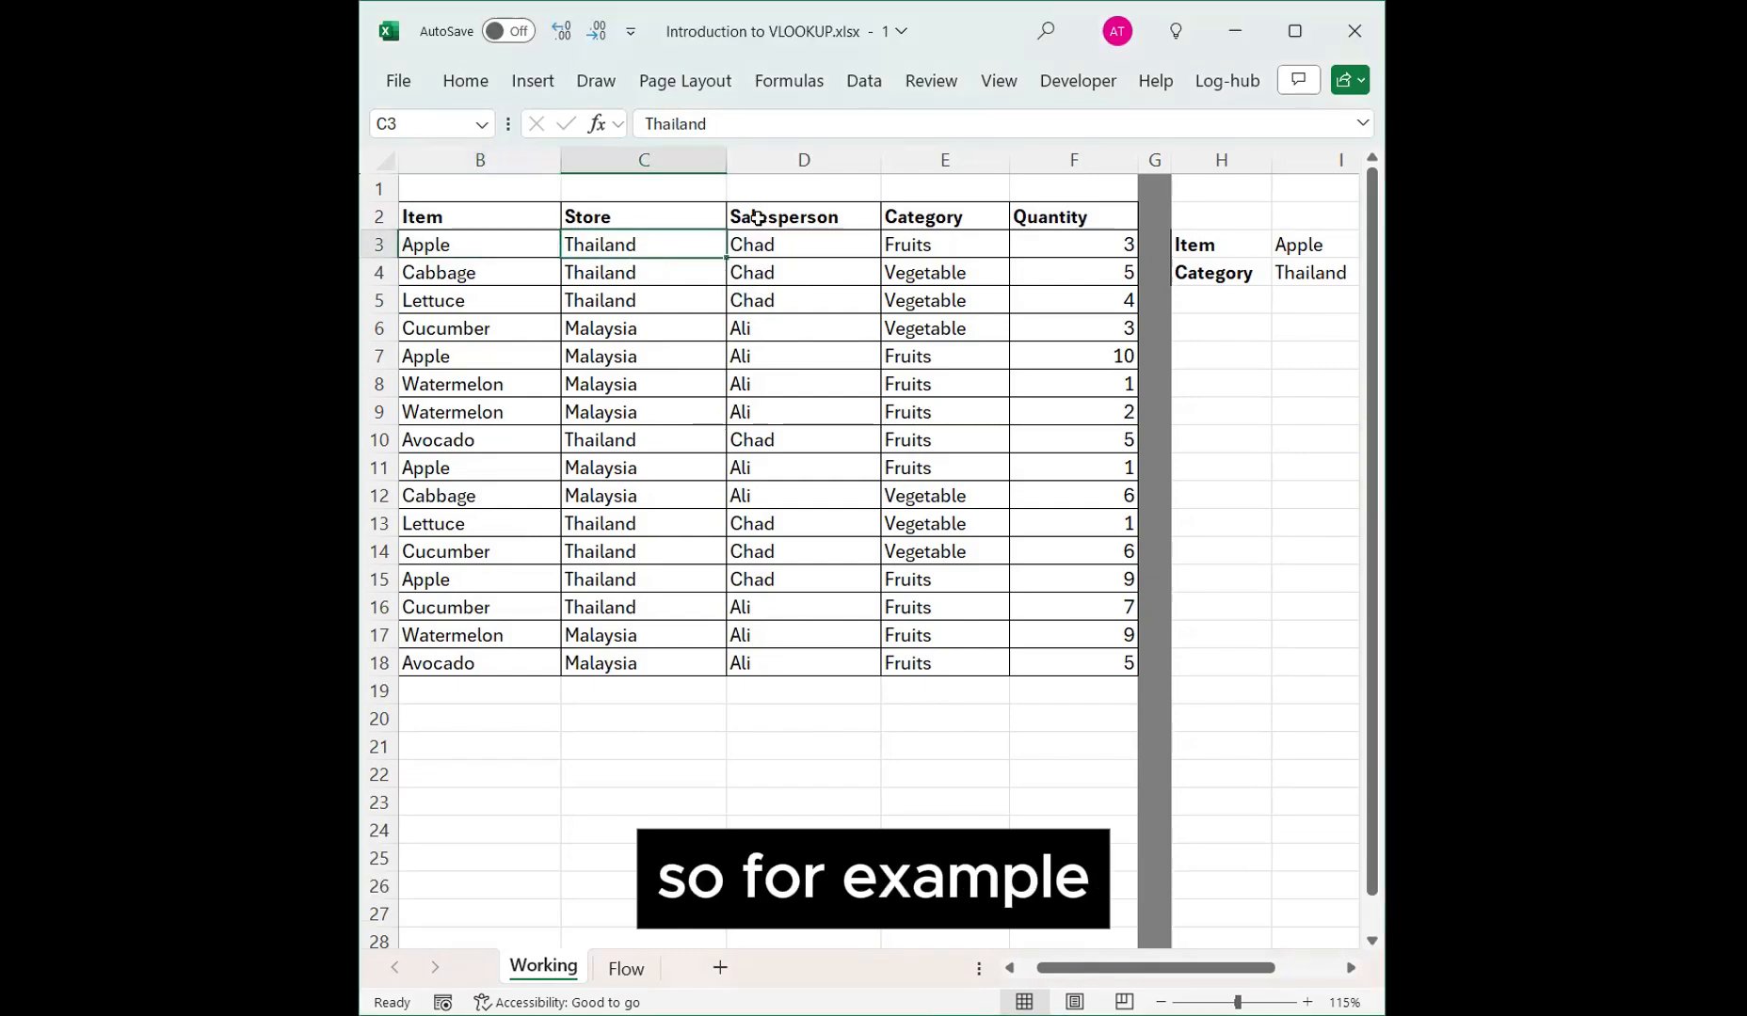
pyautogui.click(647, 158)
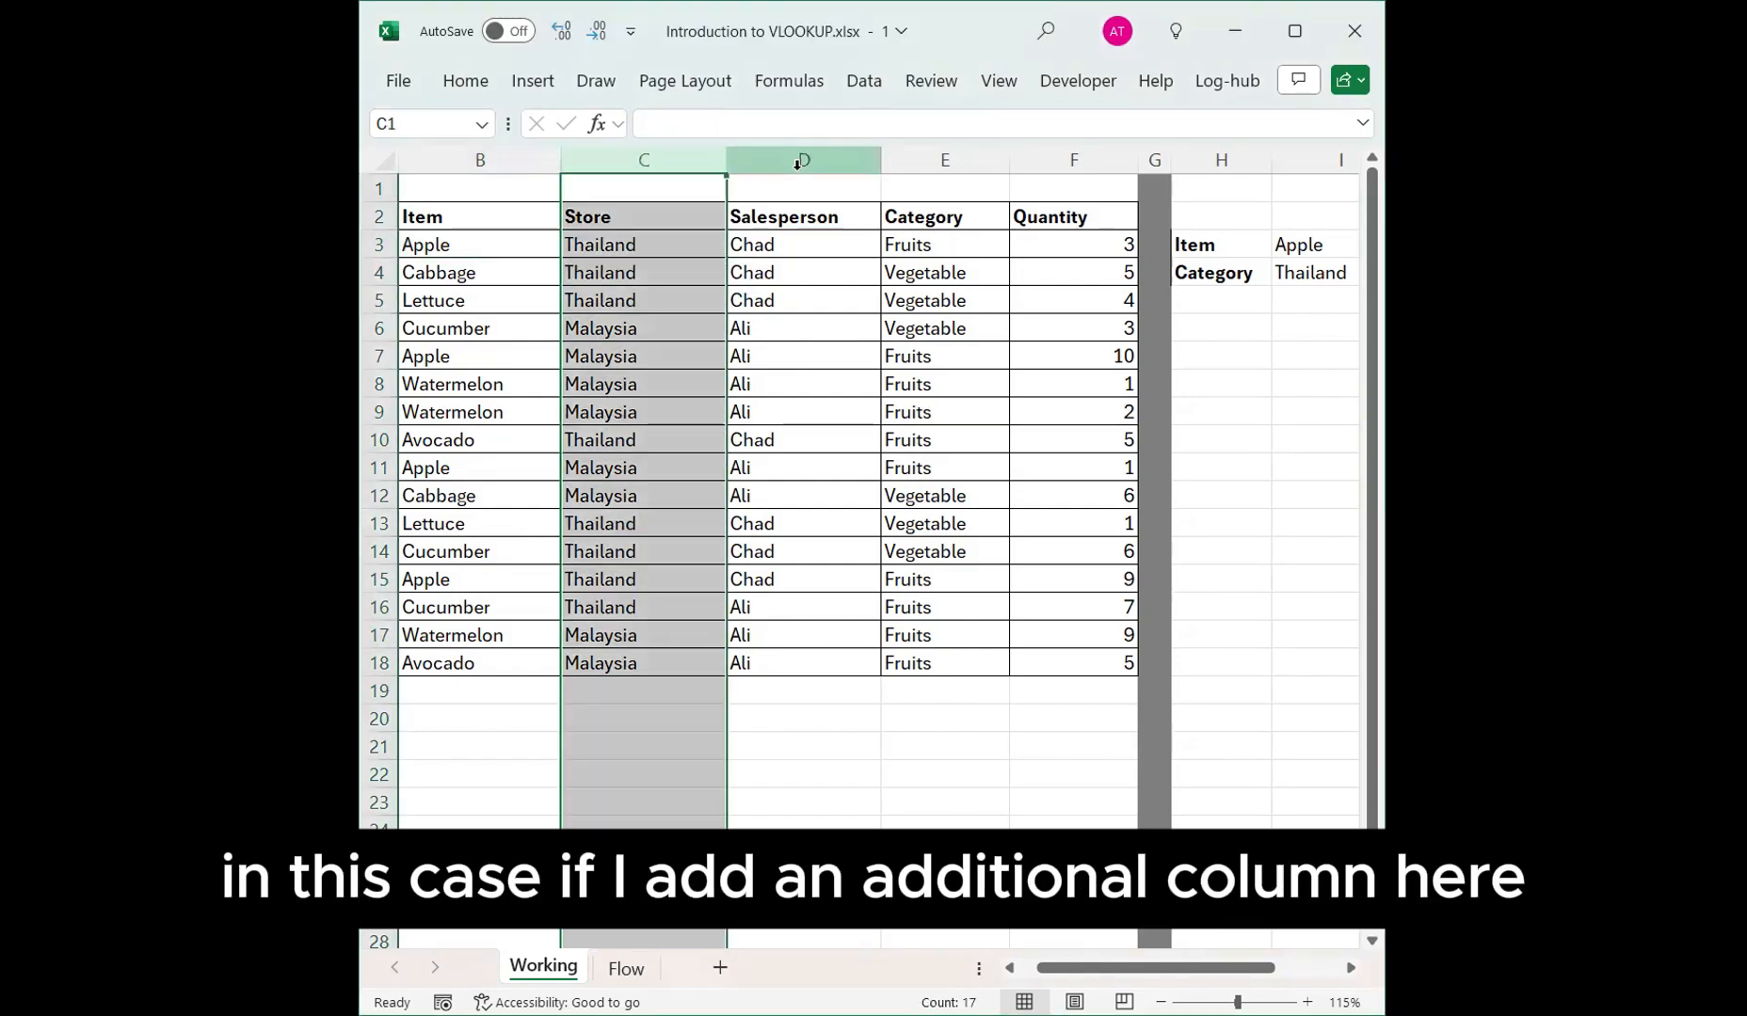
pyautogui.hotkey('ctrl', 'shift', '+')
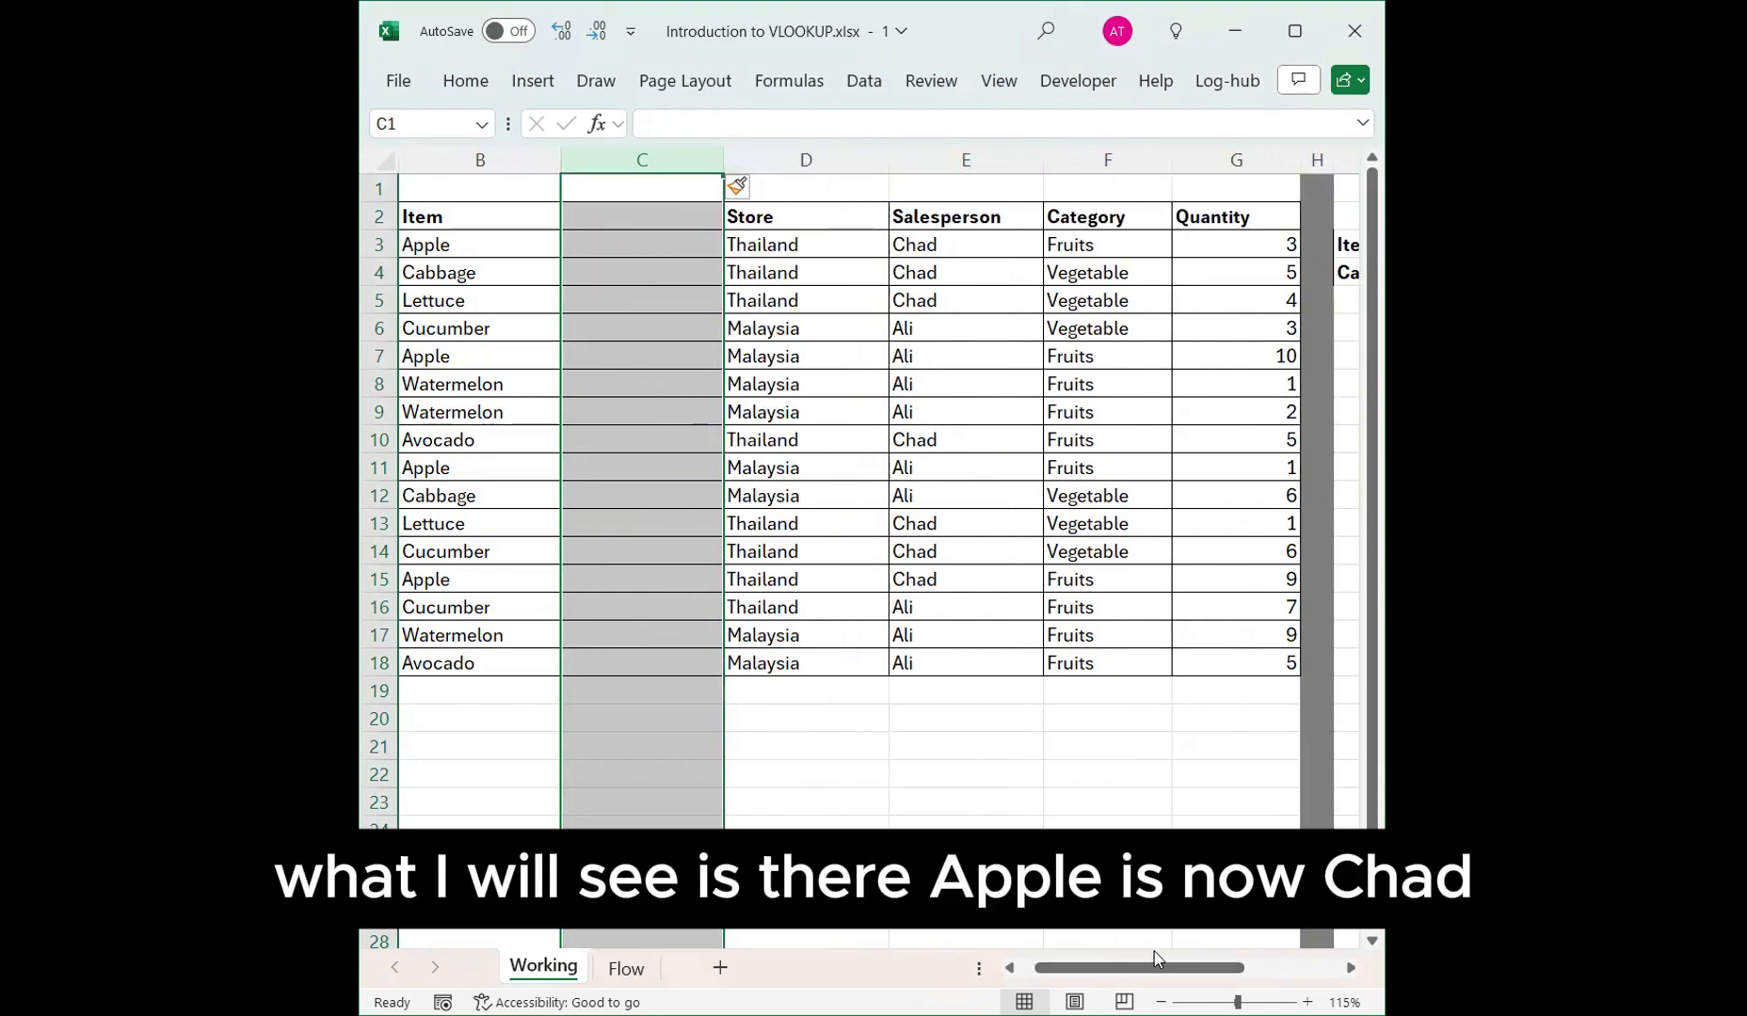
pyautogui.click(781, 250)
pyautogui.click(662, 273)
pyautogui.click(652, 243)
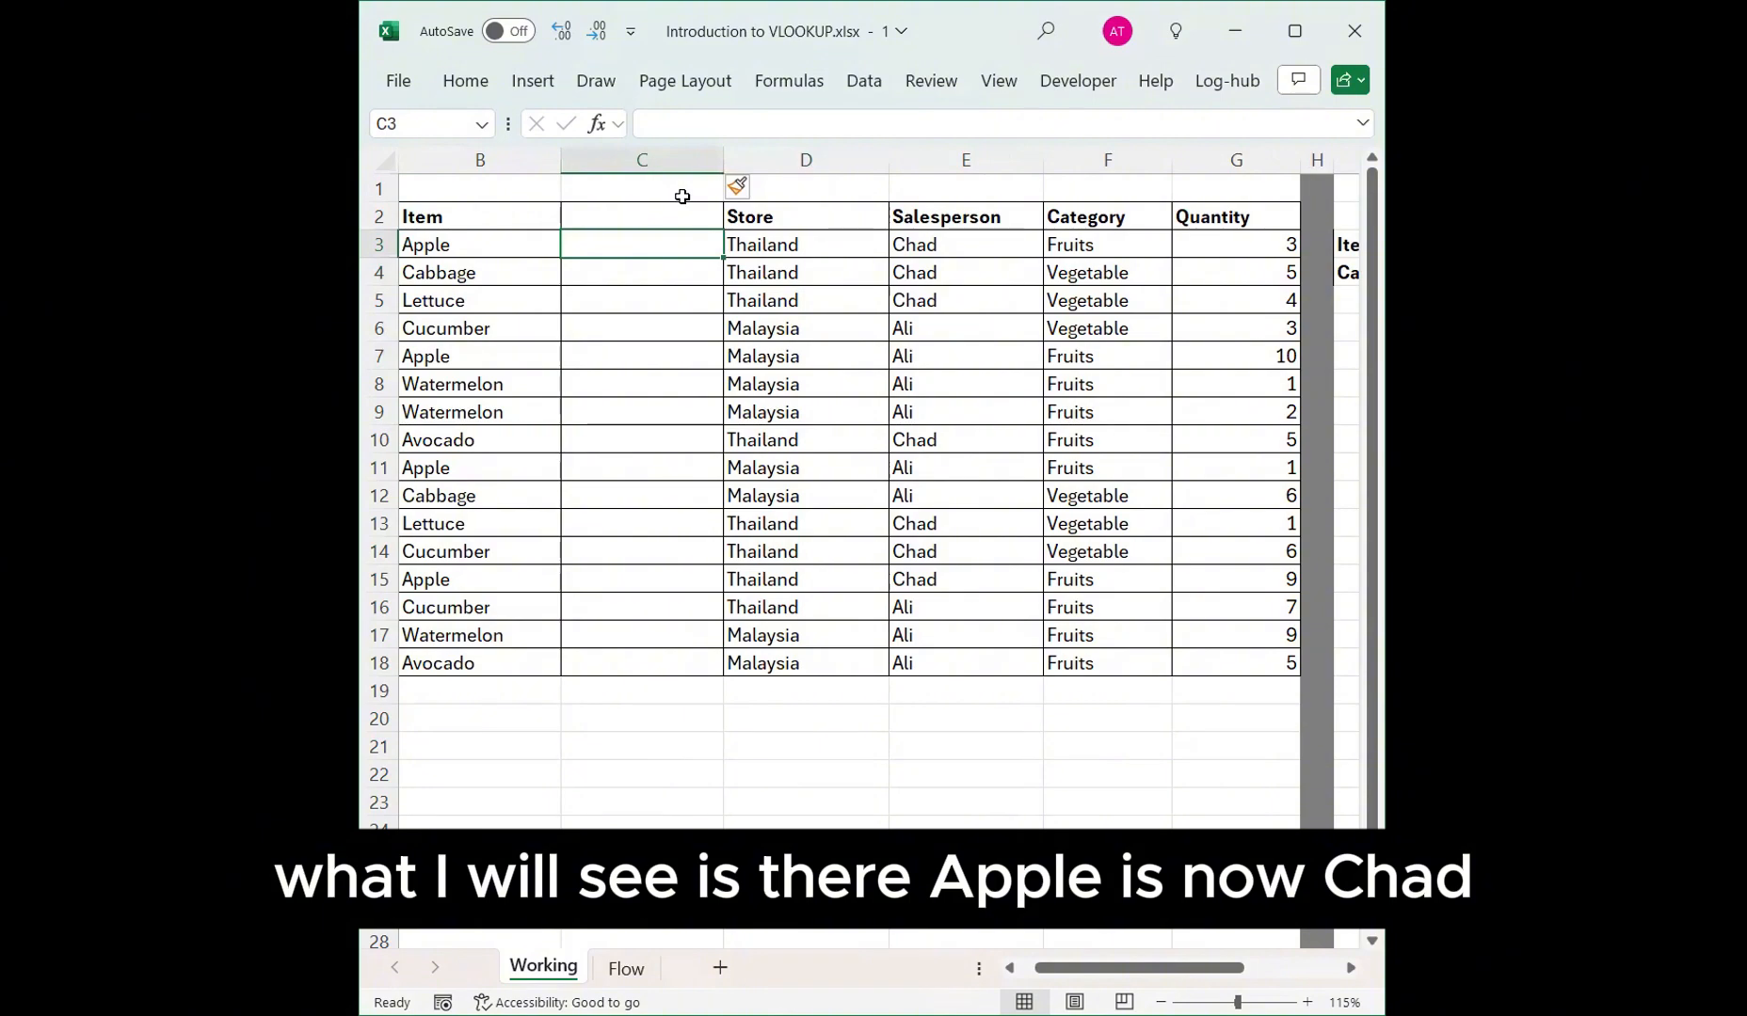
pyautogui.write('Chad')
pyautogui.press('Return')
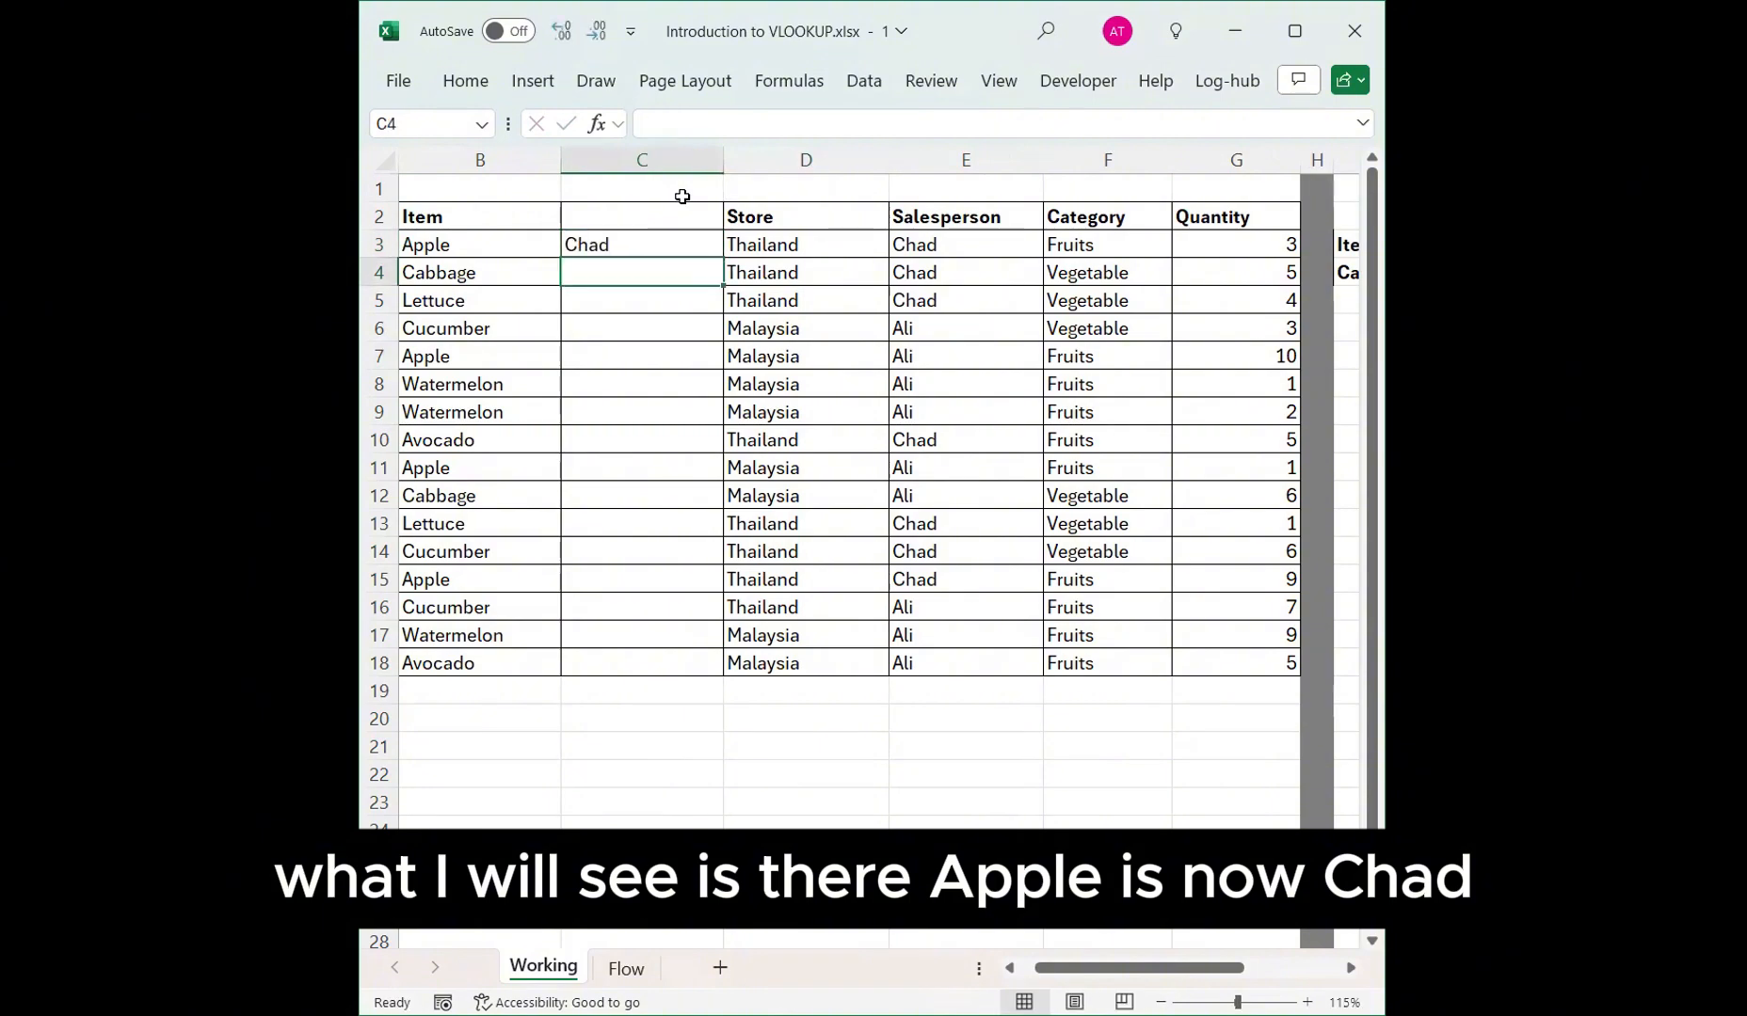
pyautogui.hotkey('ctrl', 'z')
pyautogui.hotkey('ctrl', 'z')
# Move the Salesperson column so it sits directly left of the Store column.
pyautogui.click(819, 158)
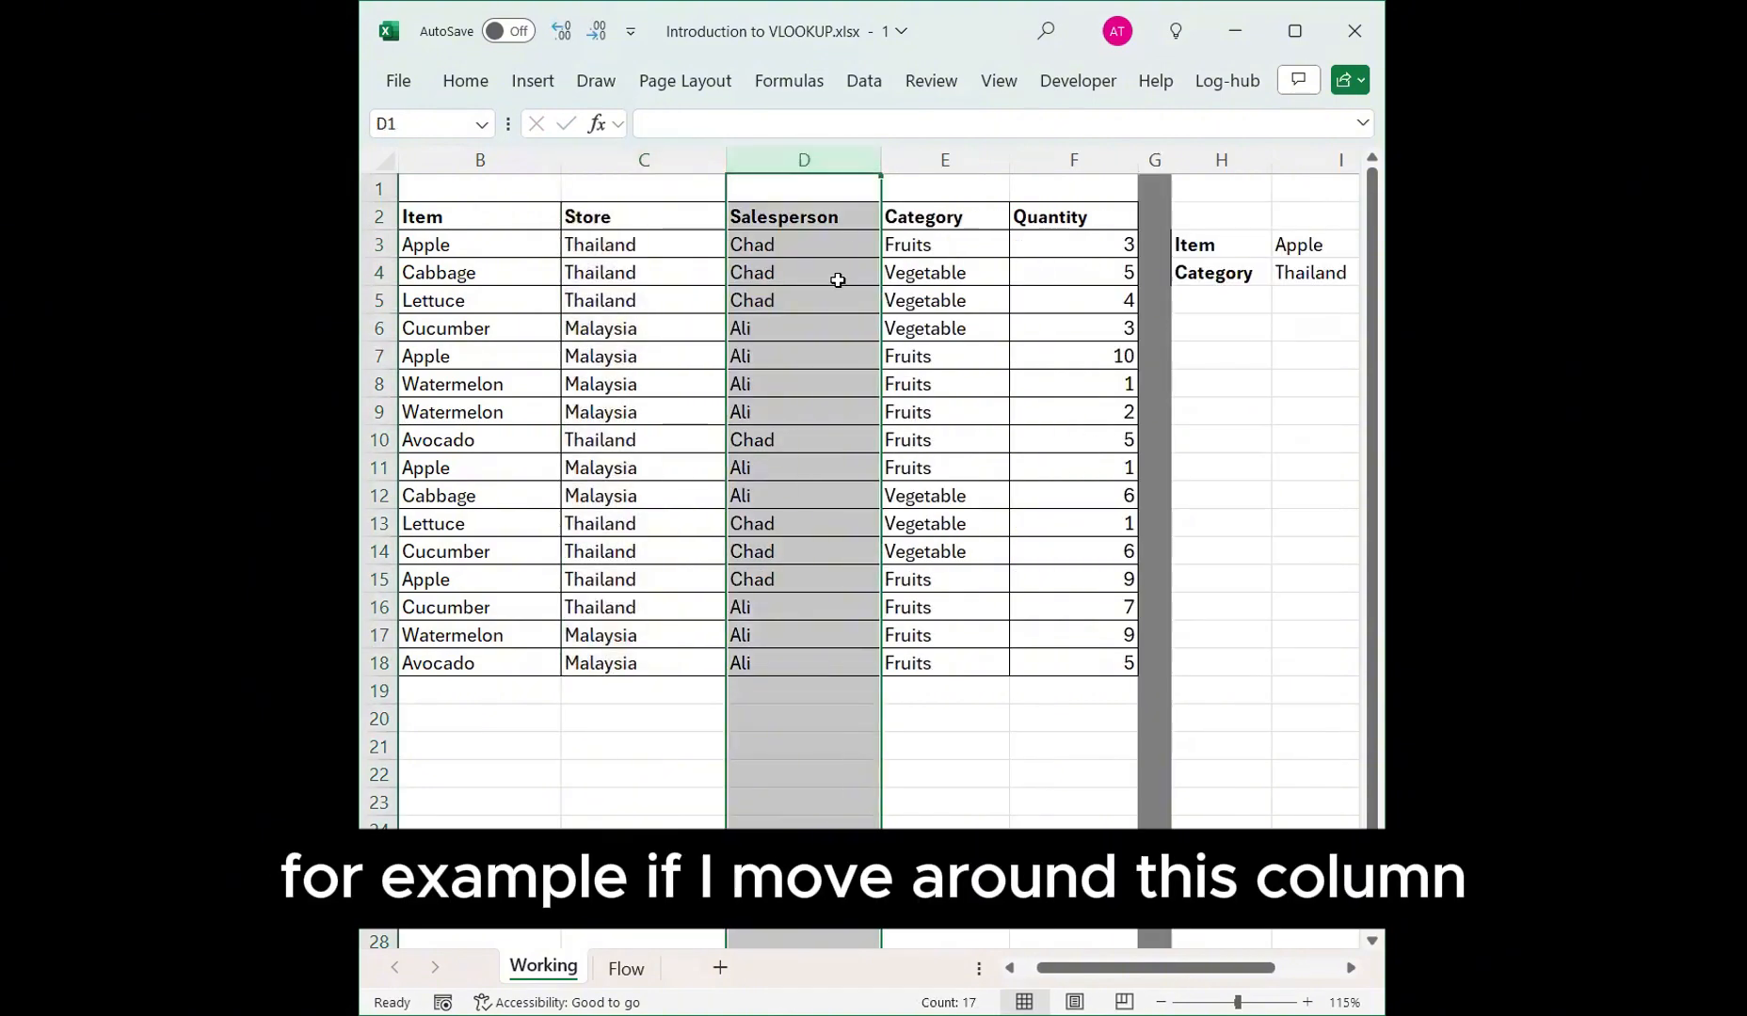
pyautogui.hotkey('ctrl', 'x')
pyautogui.rightClick(670, 160)
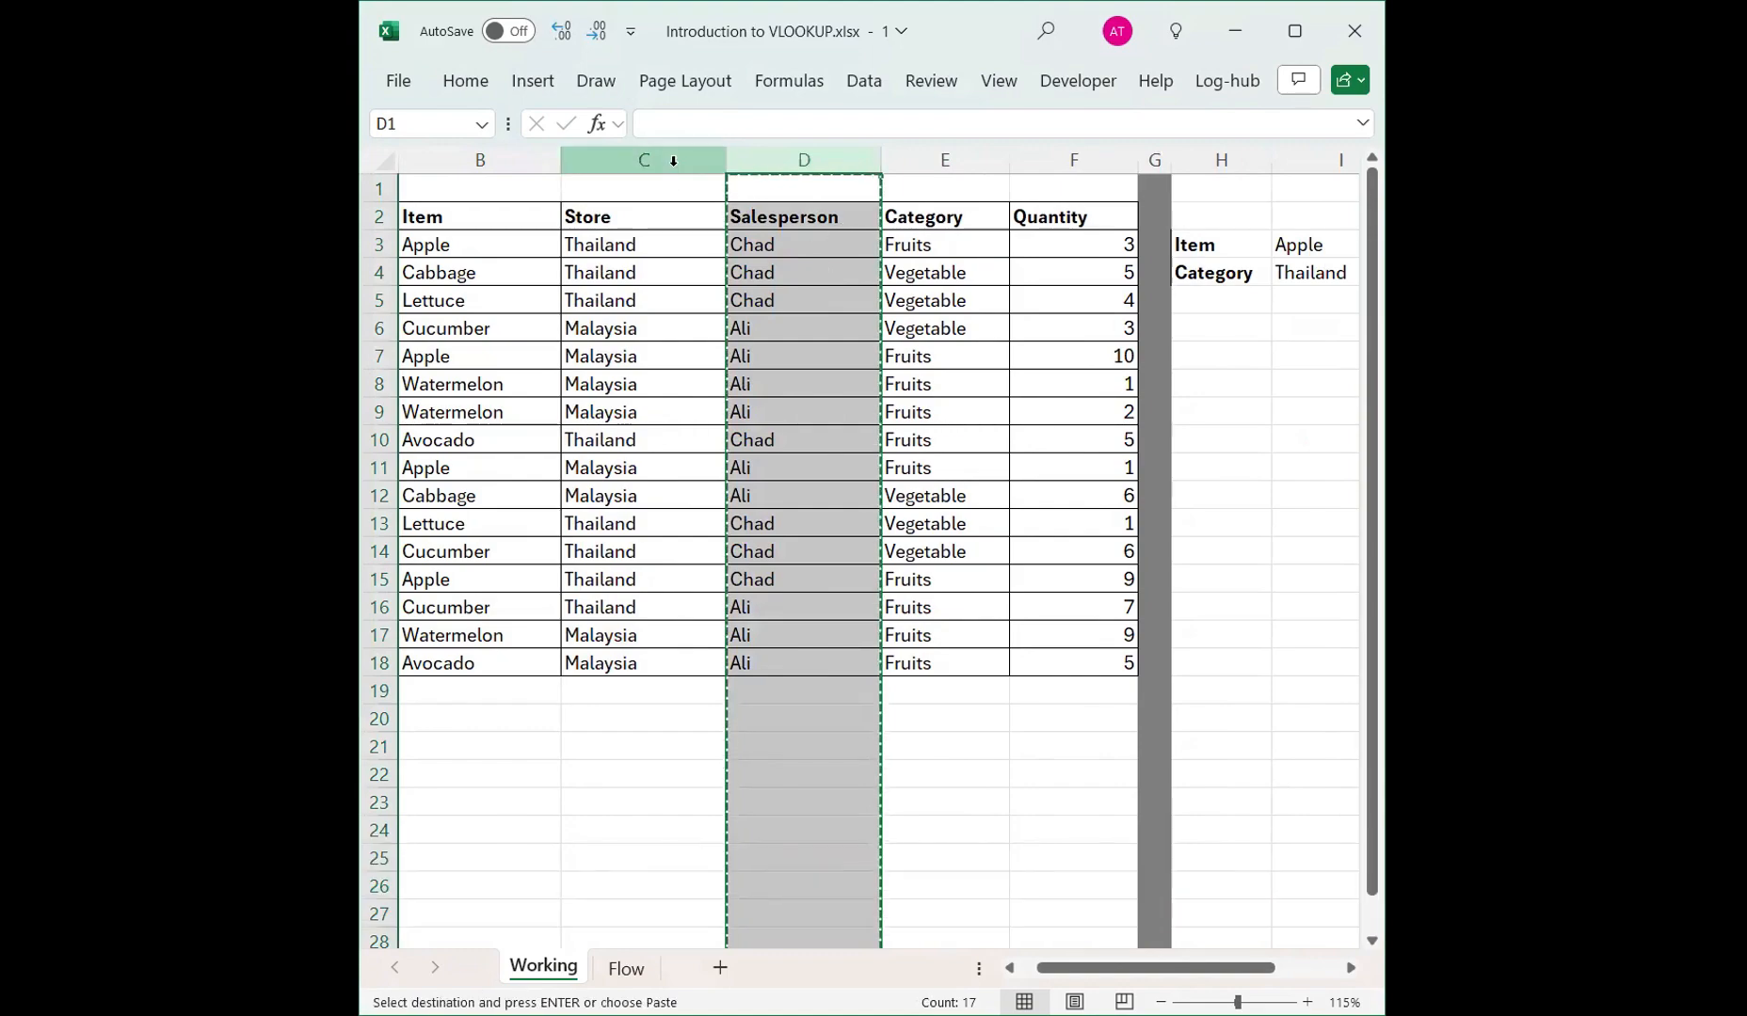
pyautogui.click(756, 452)
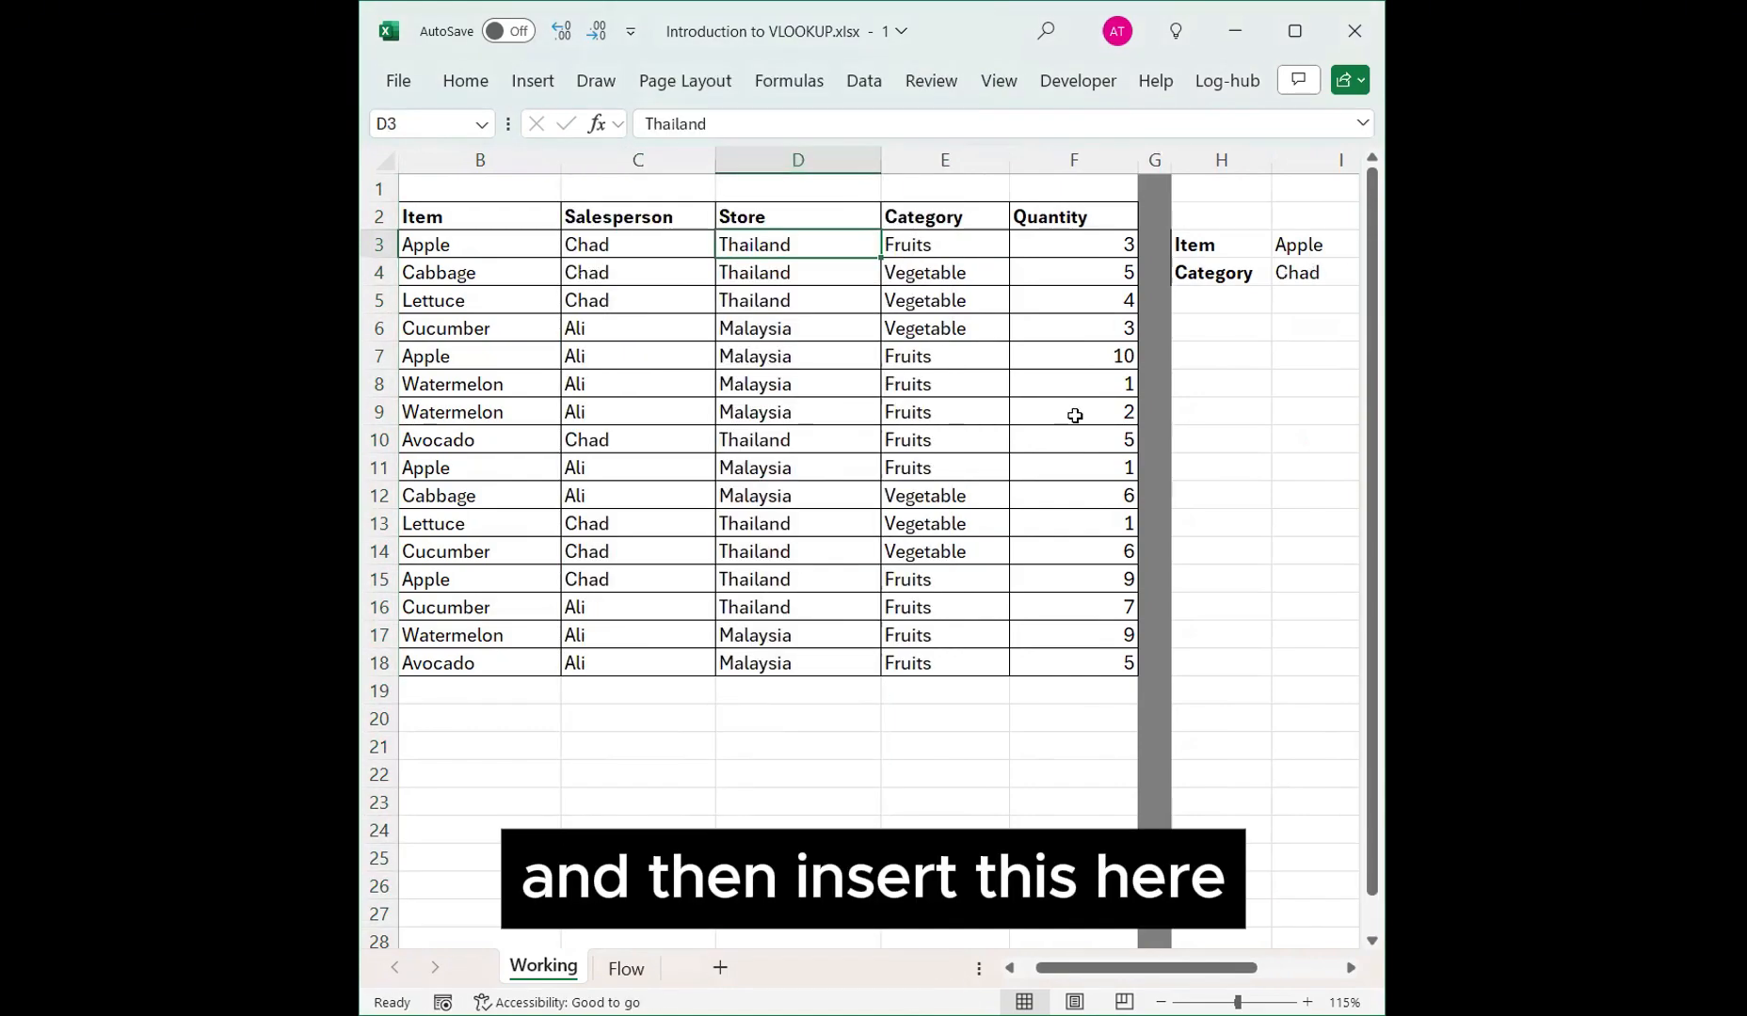
pyautogui.click(1277, 272)
pyautogui.moveTo(1268, 272); pyautogui.dragTo(1321, 271)
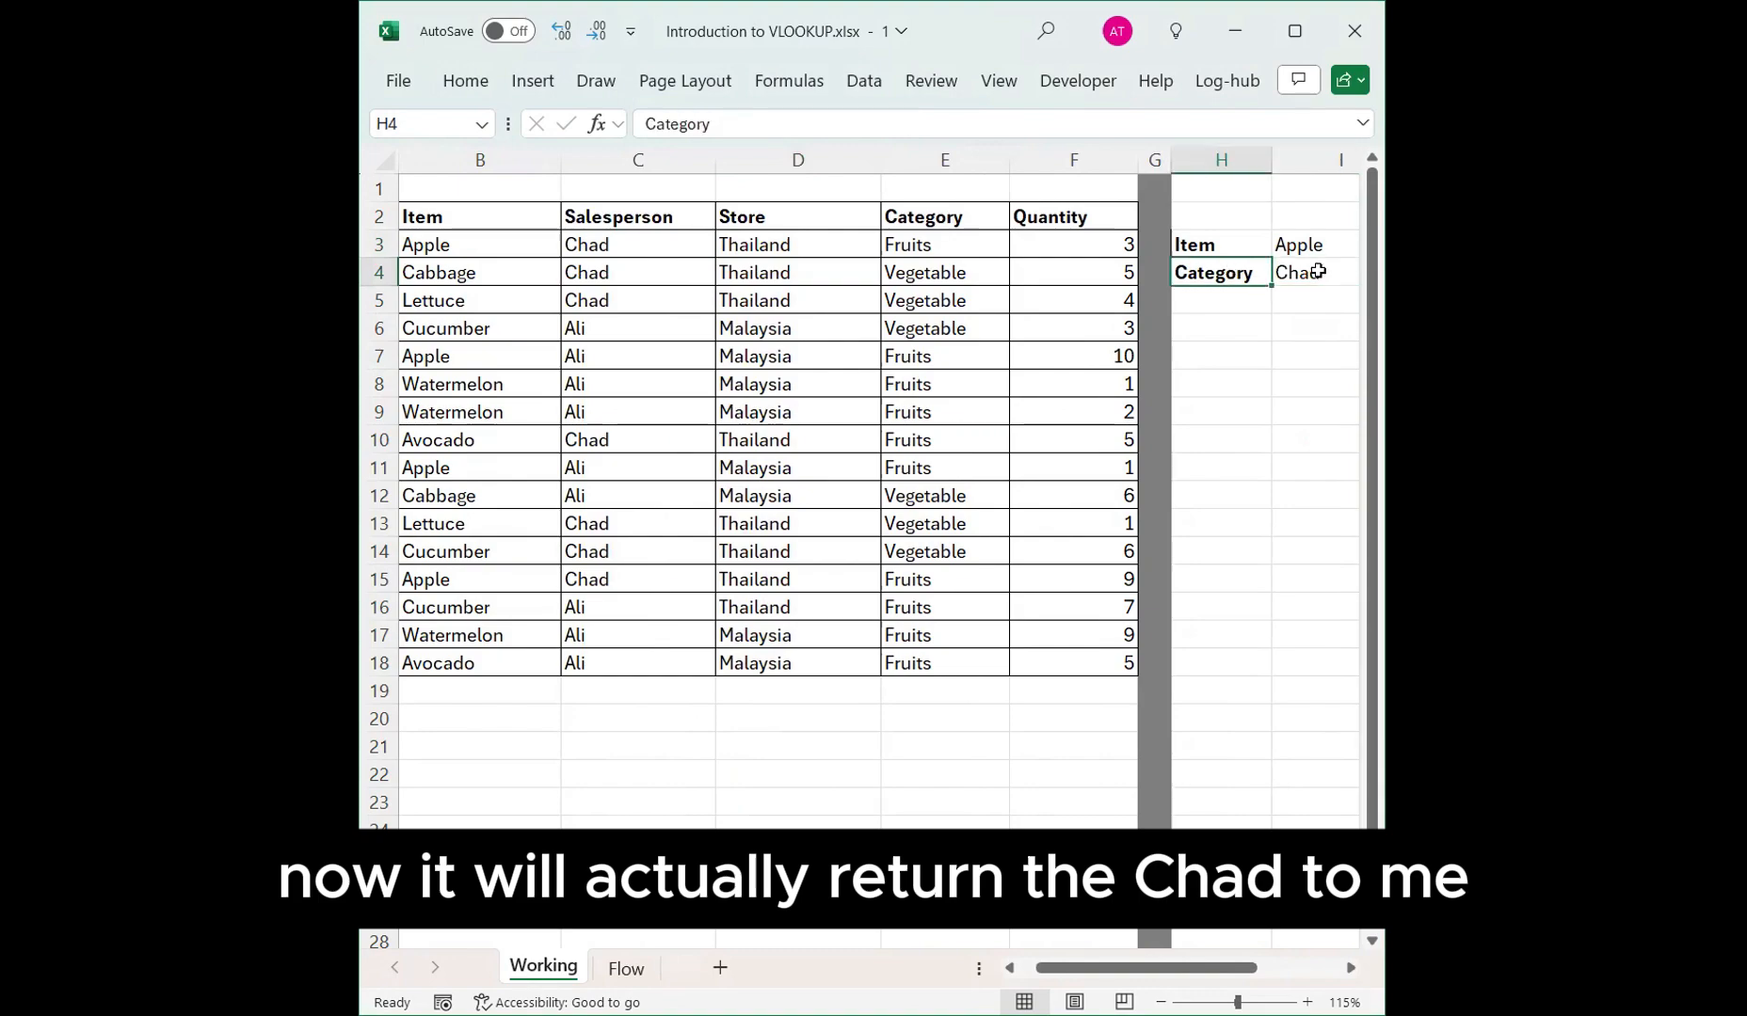
# Examine the VLOOKUP formula in I4 and the Salesperson and Store cells of the table.
pyautogui.click(1312, 276)
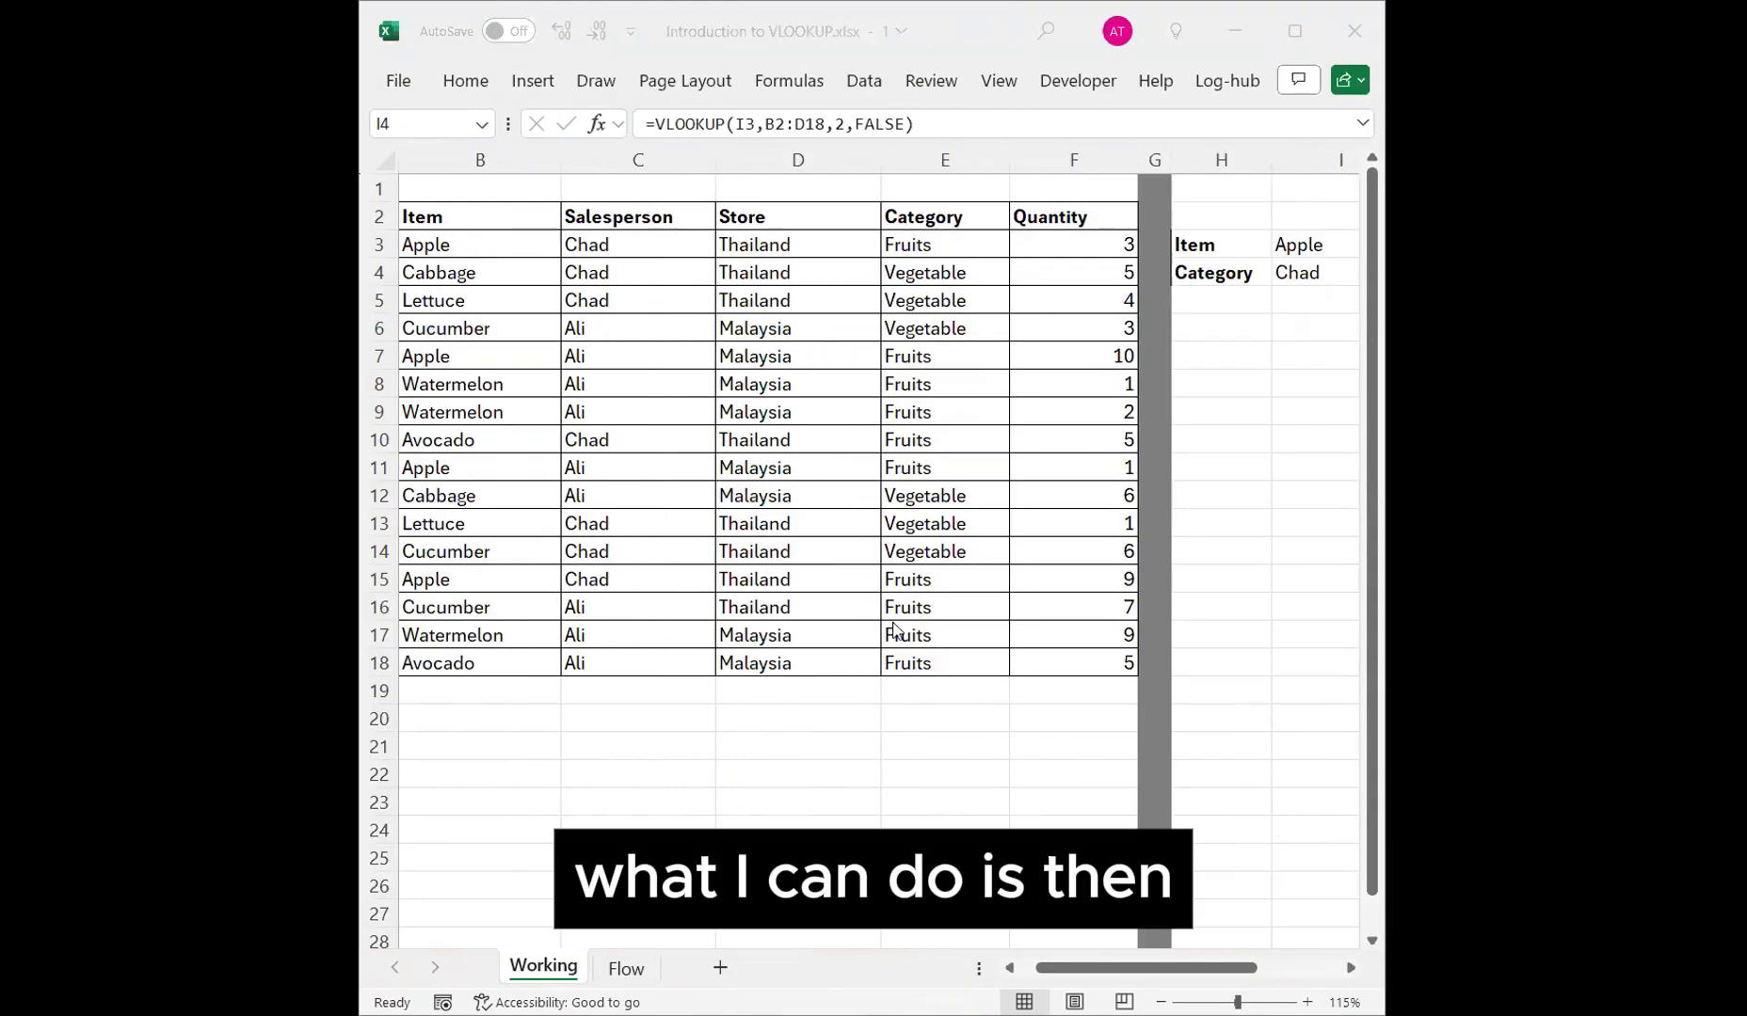
pyautogui.click(694, 374)
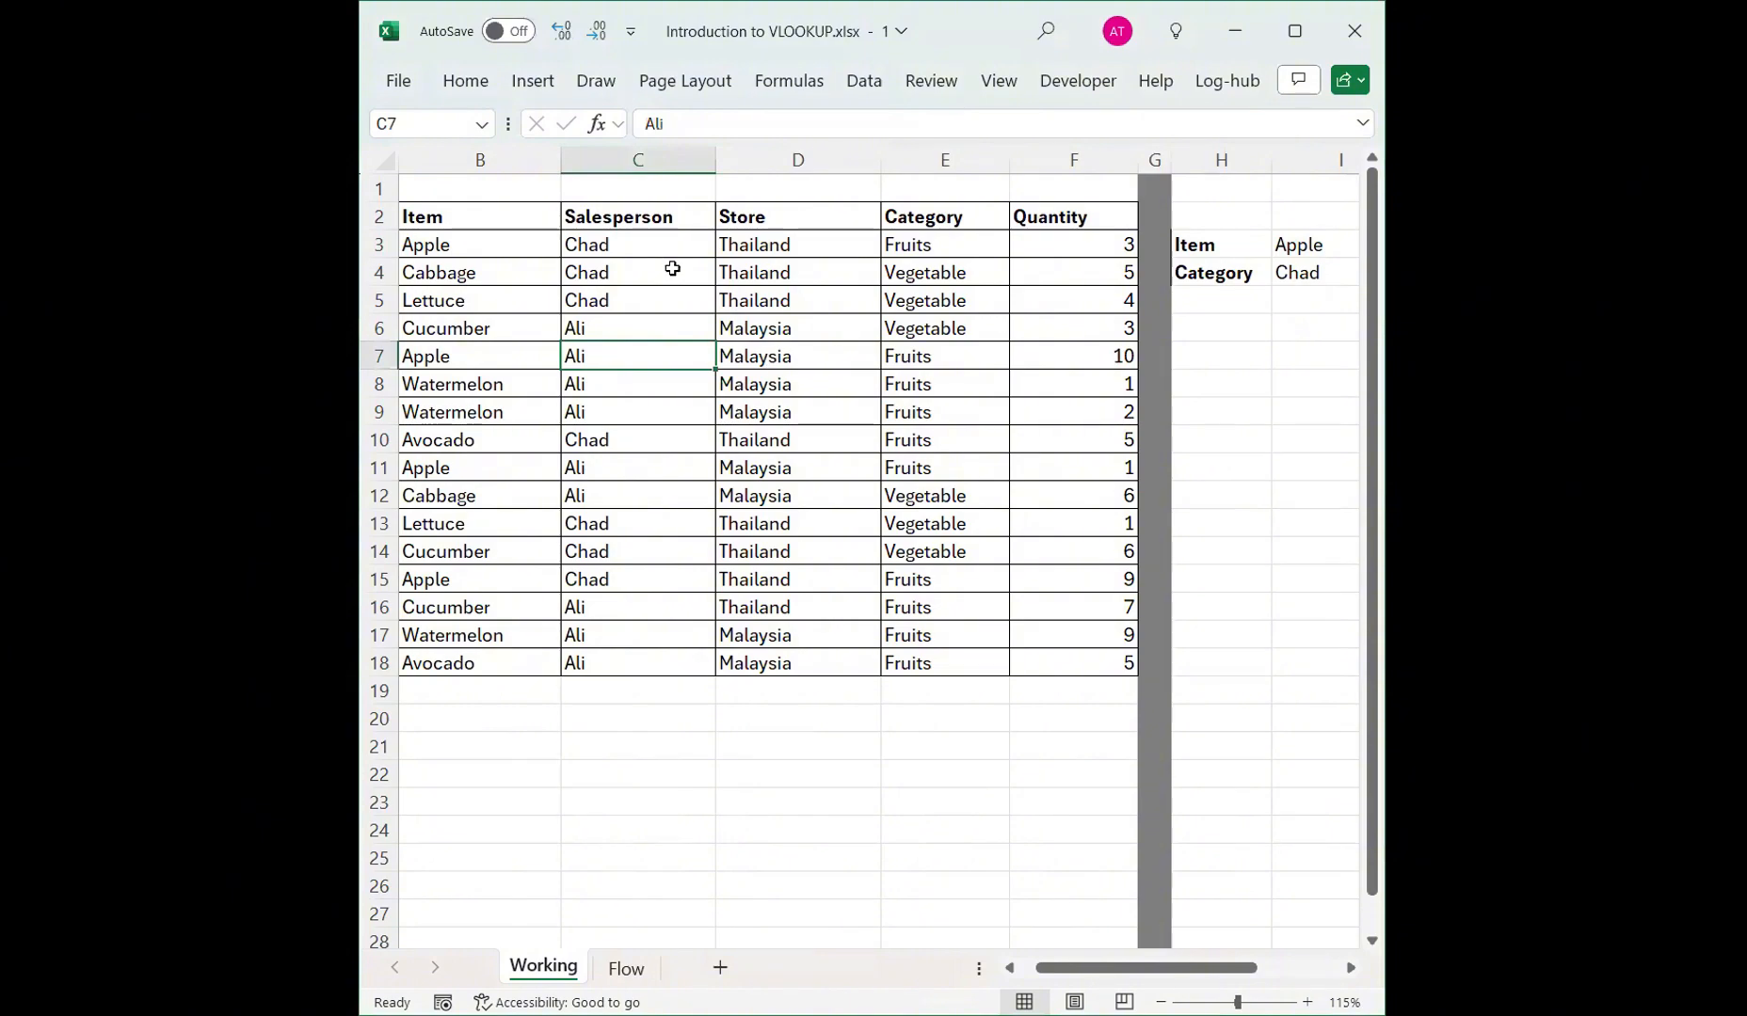
pyautogui.click(674, 235)
pyautogui.click(694, 218)
pyautogui.press('Down')
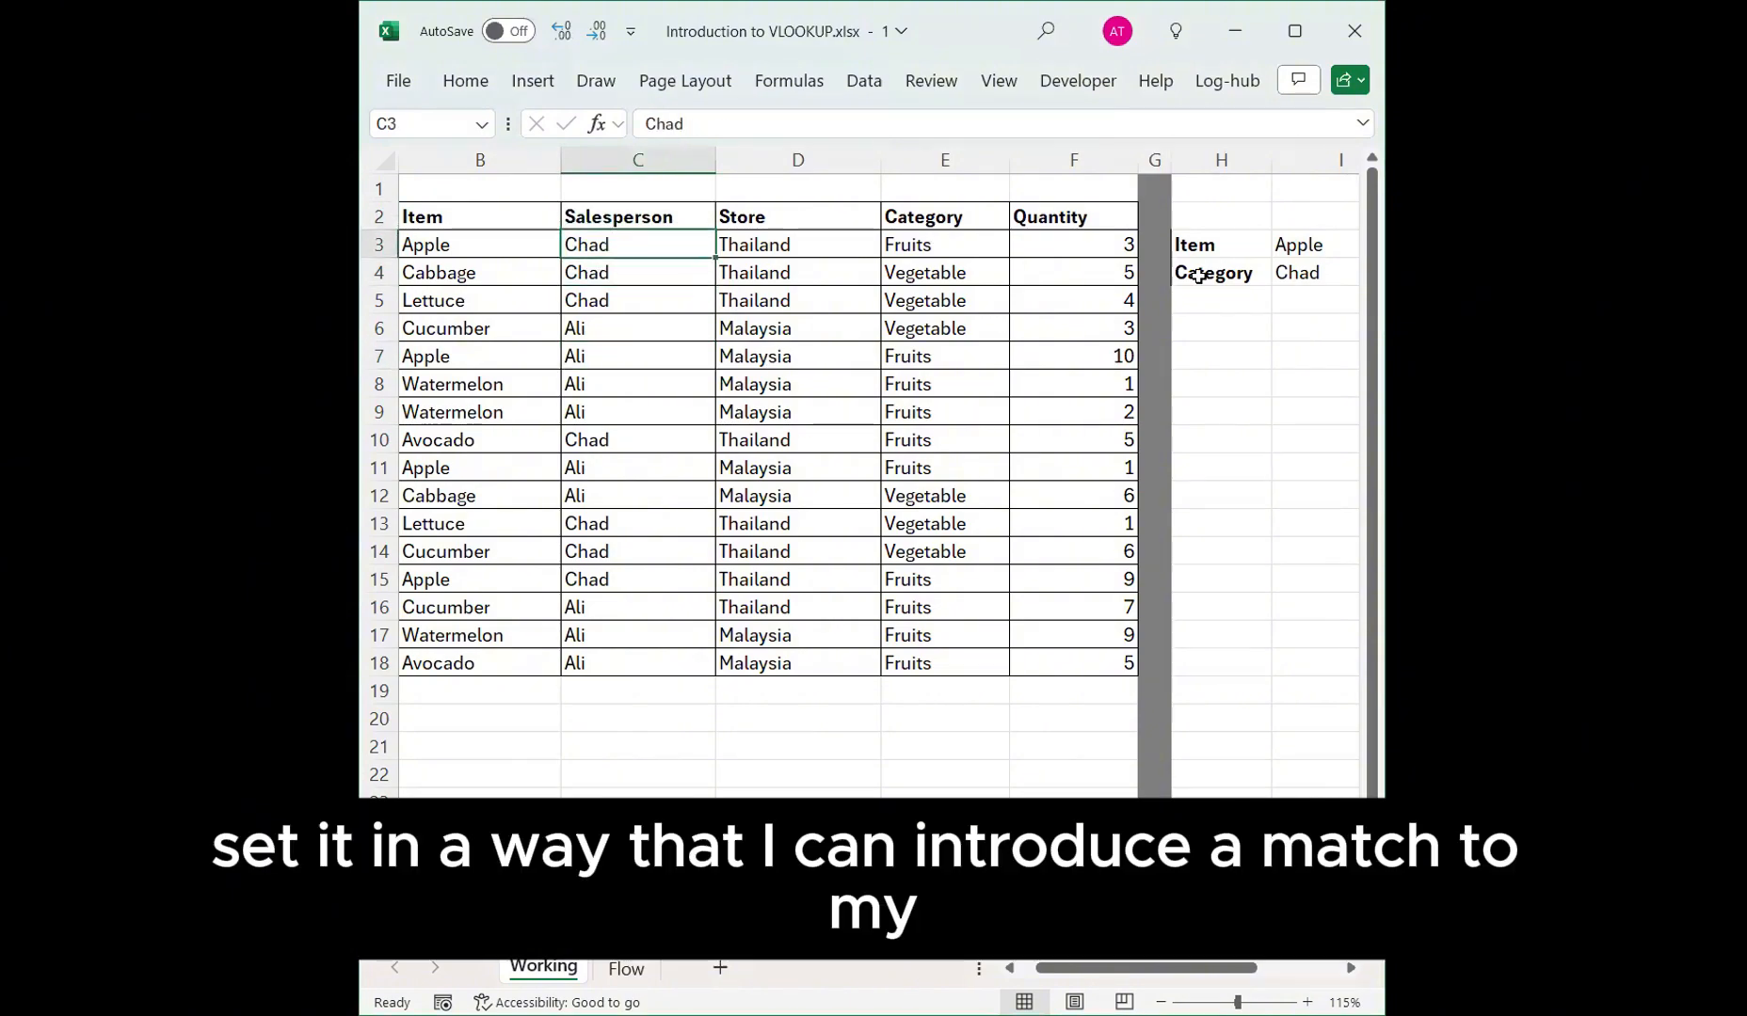
pyautogui.click(775, 218)
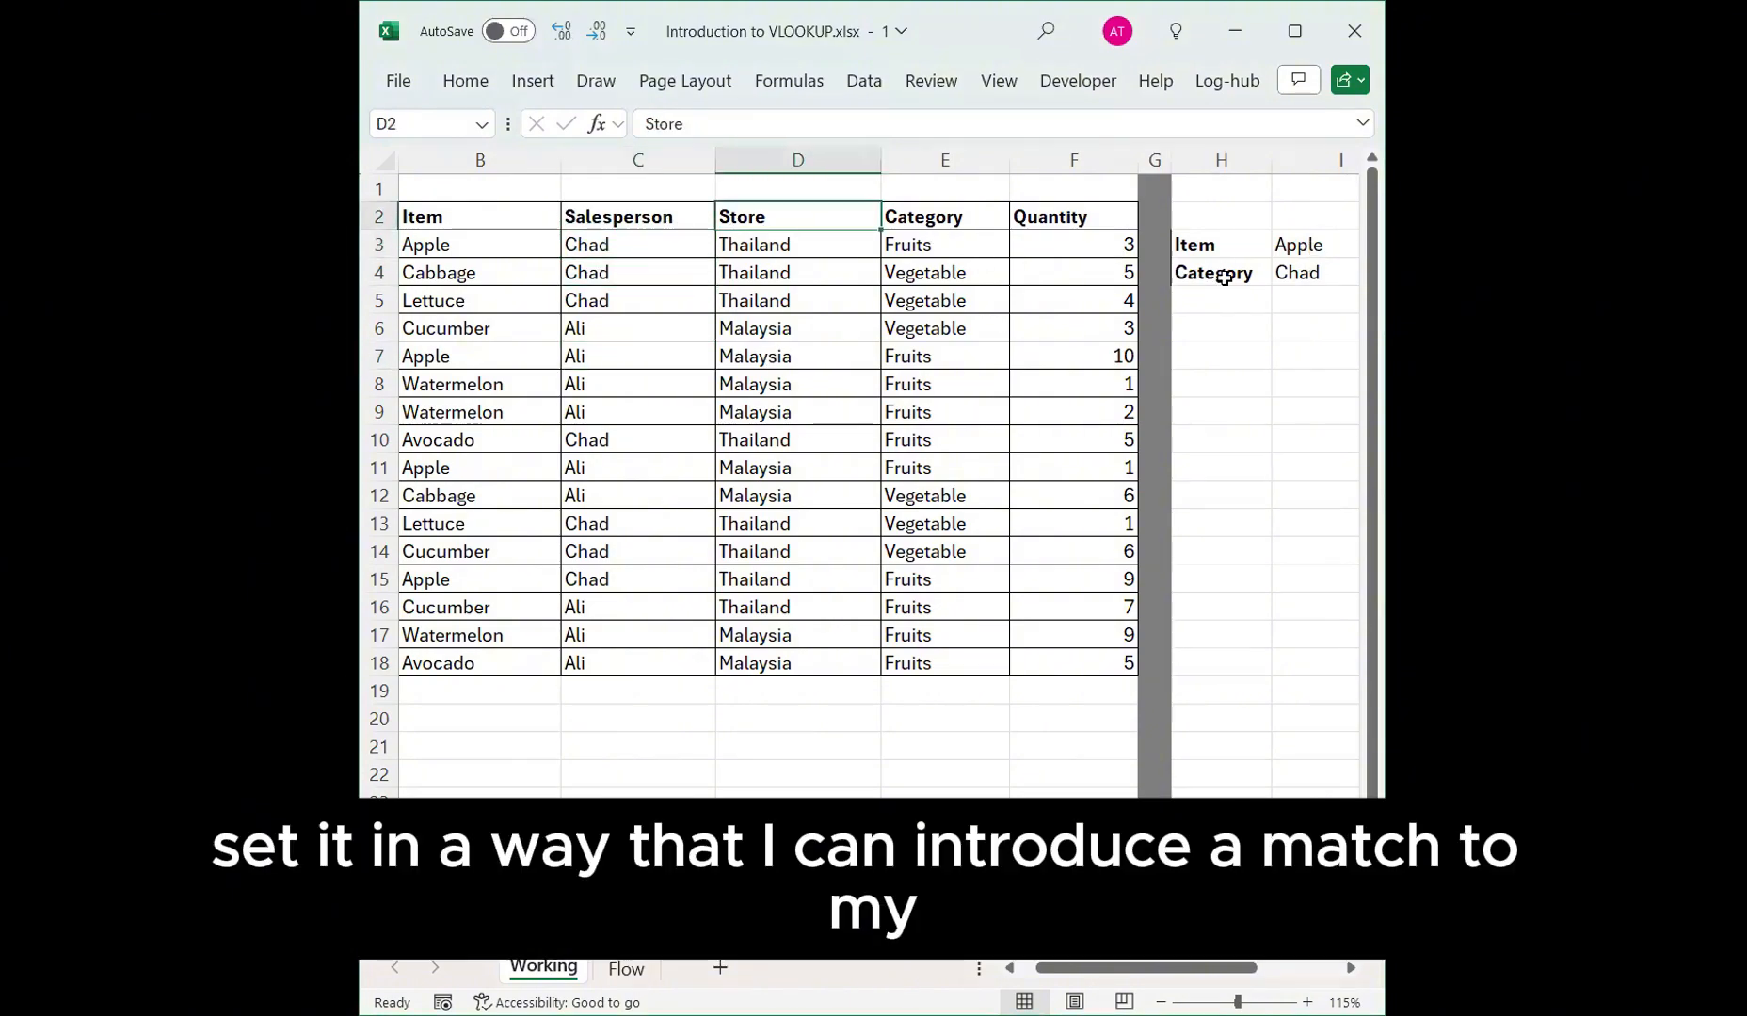
# Replace the VLOOKUP column index in I4 with MATCH(H4,B2:F2,0) to find the field's column from the header row.
pyautogui.click(1277, 273)
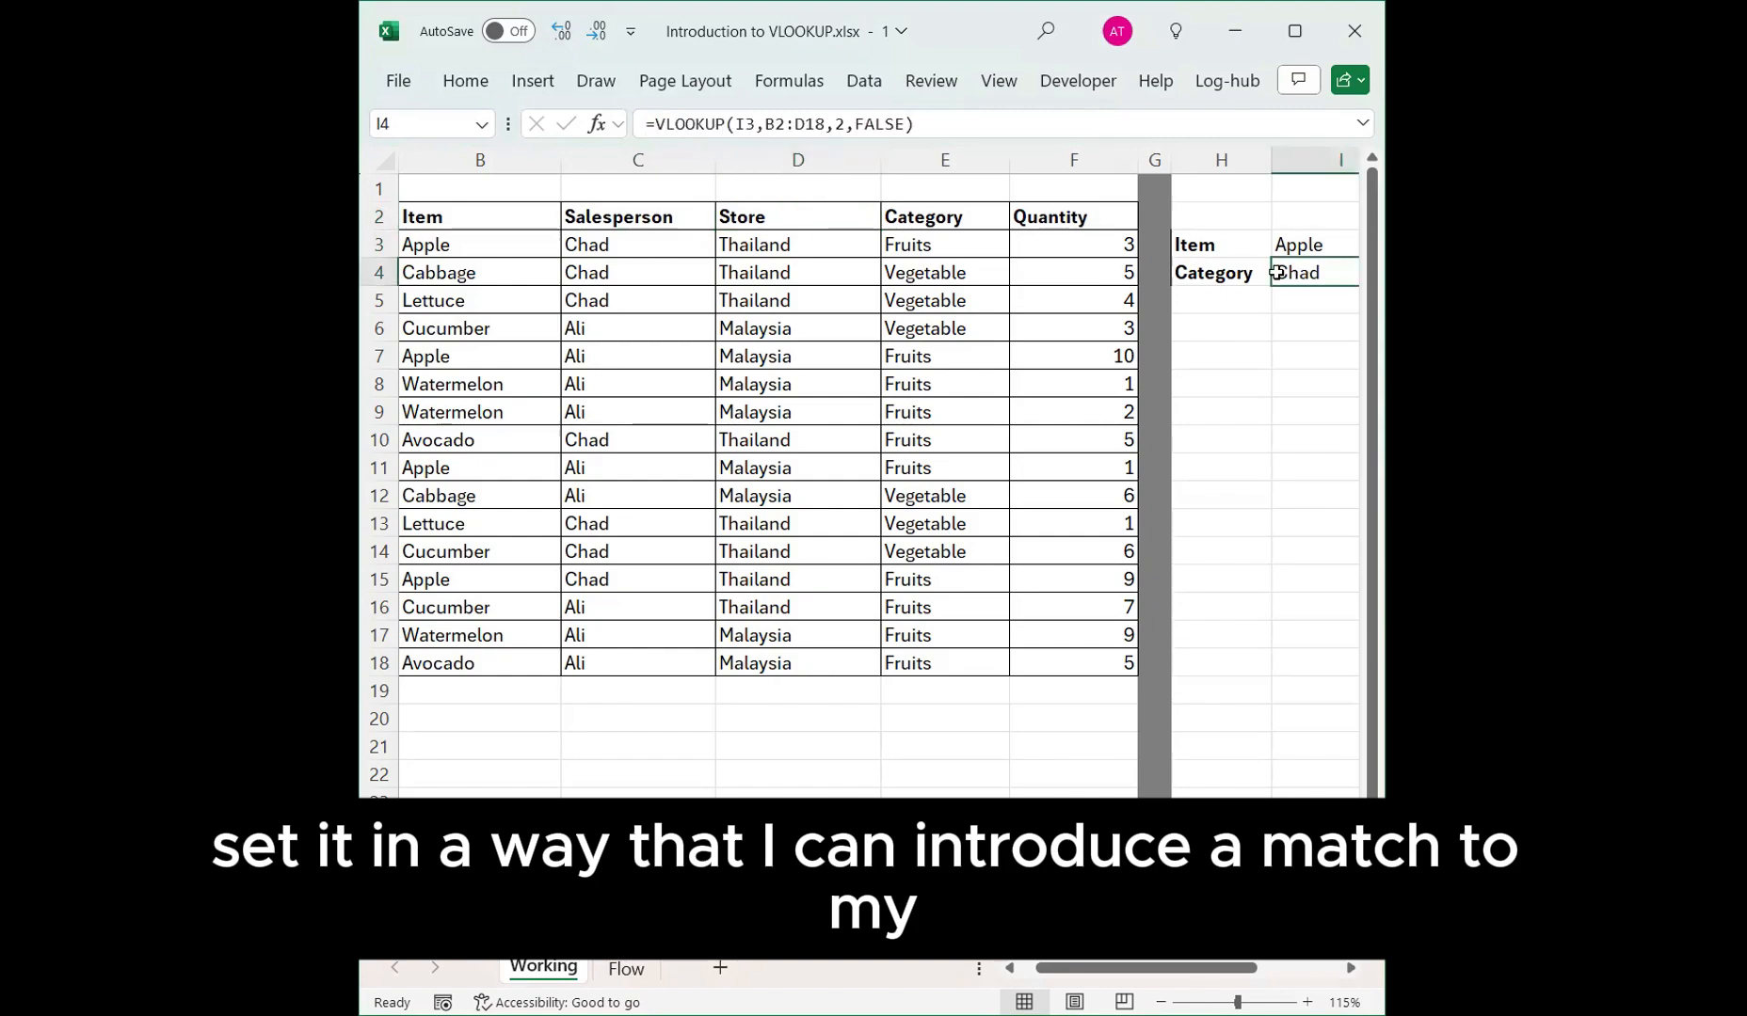
pyautogui.doubleClick(844, 125)
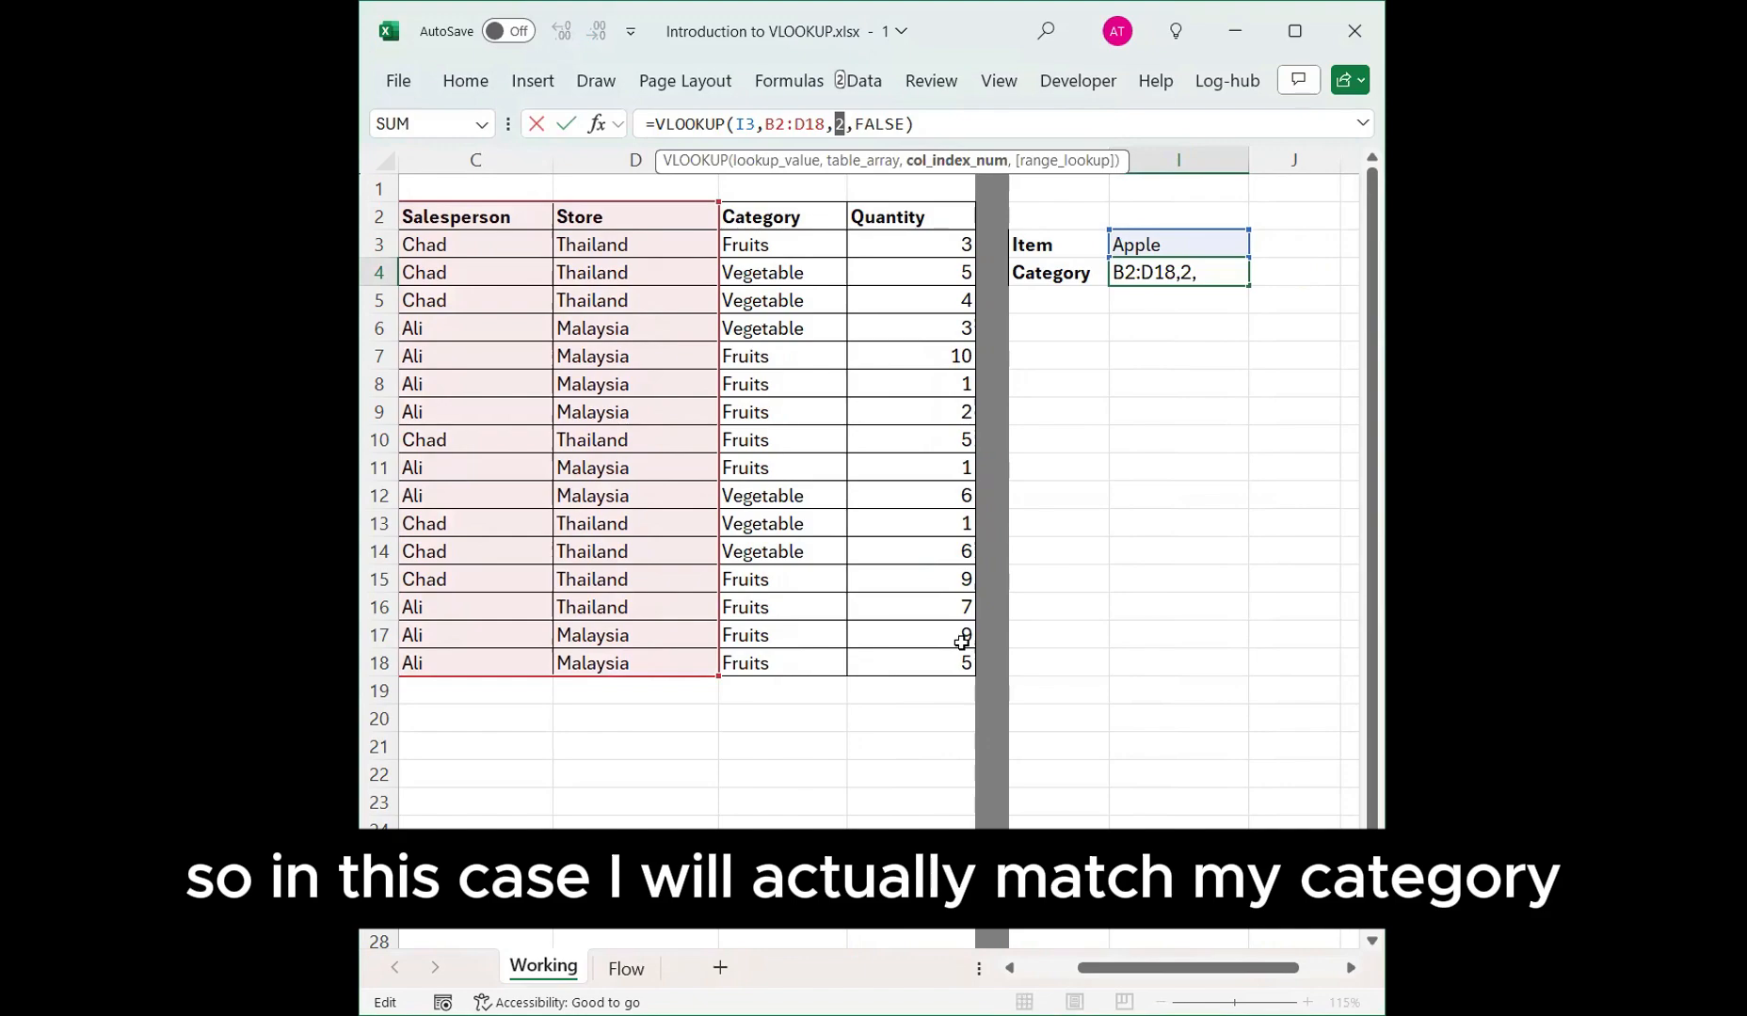
pyautogui.write('Match(')
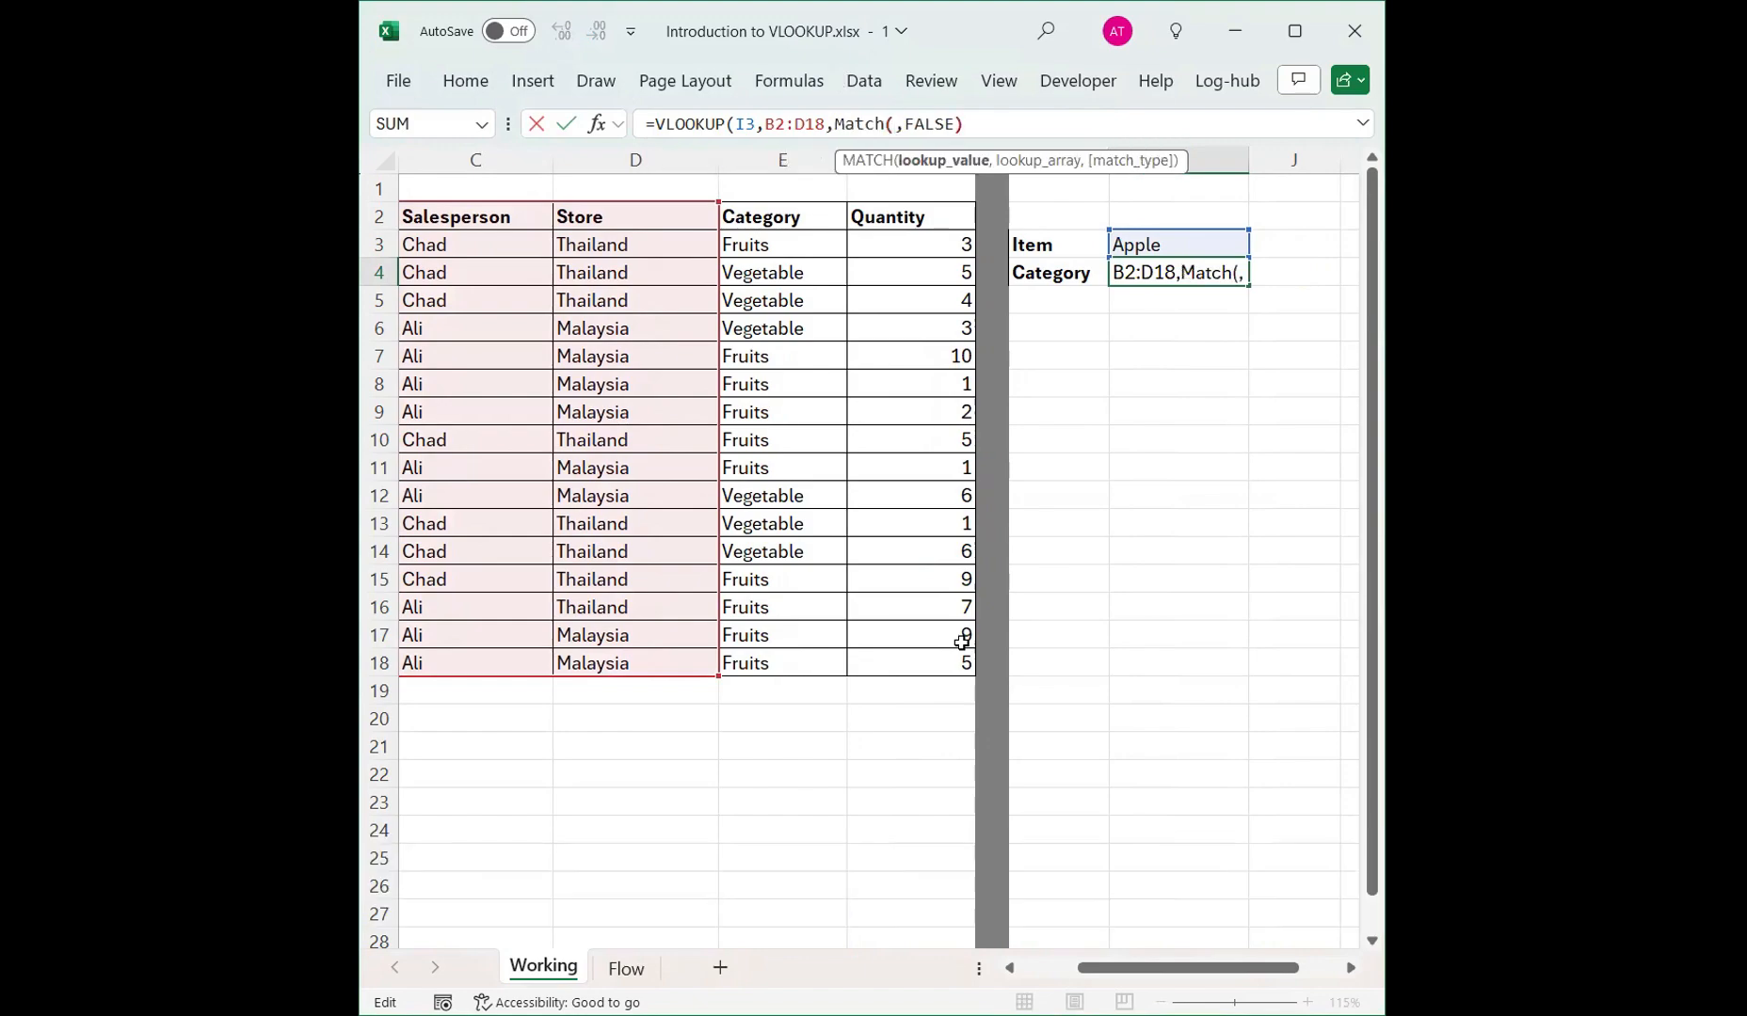
pyautogui.press('Left')
pyautogui.write(',')
pyautogui.press('Left')
pyautogui.press('Left')
pyautogui.press('Left')
pyautogui.press('Left')
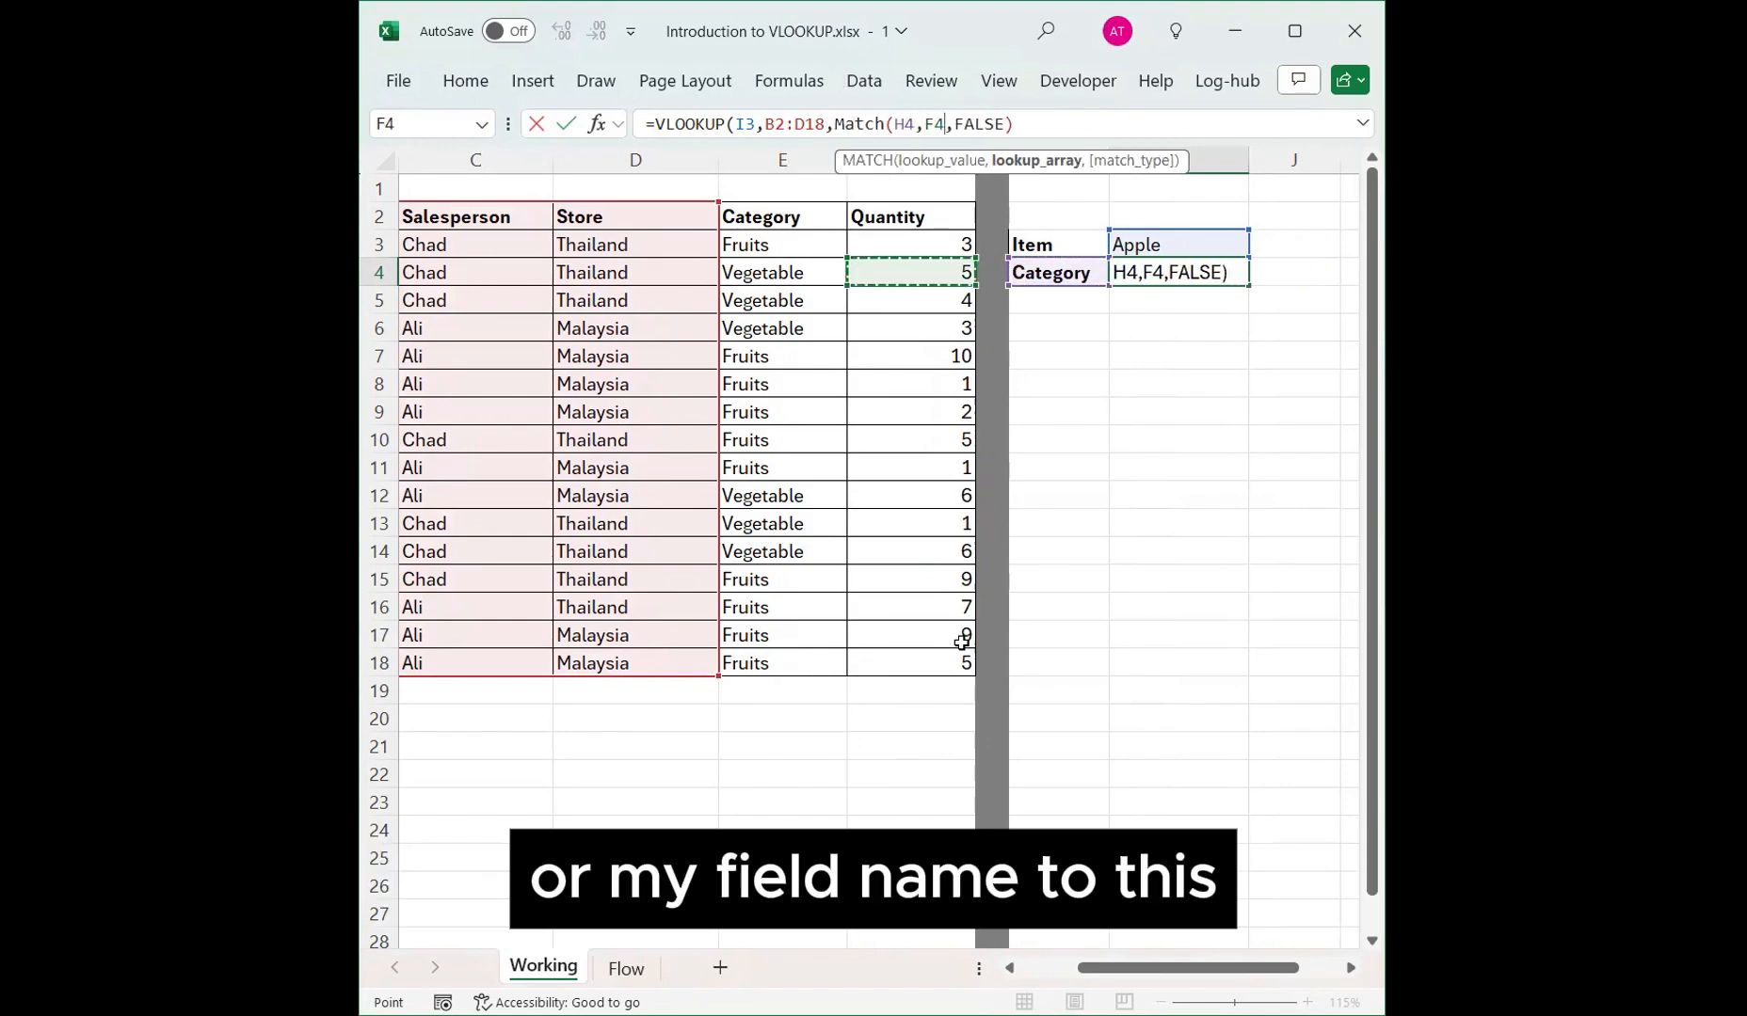
pyautogui.press('Left')
pyautogui.press('Left')
pyautogui.press('Up')
pyautogui.press('Up')
pyautogui.press('Left')
pyautogui.press('Left')
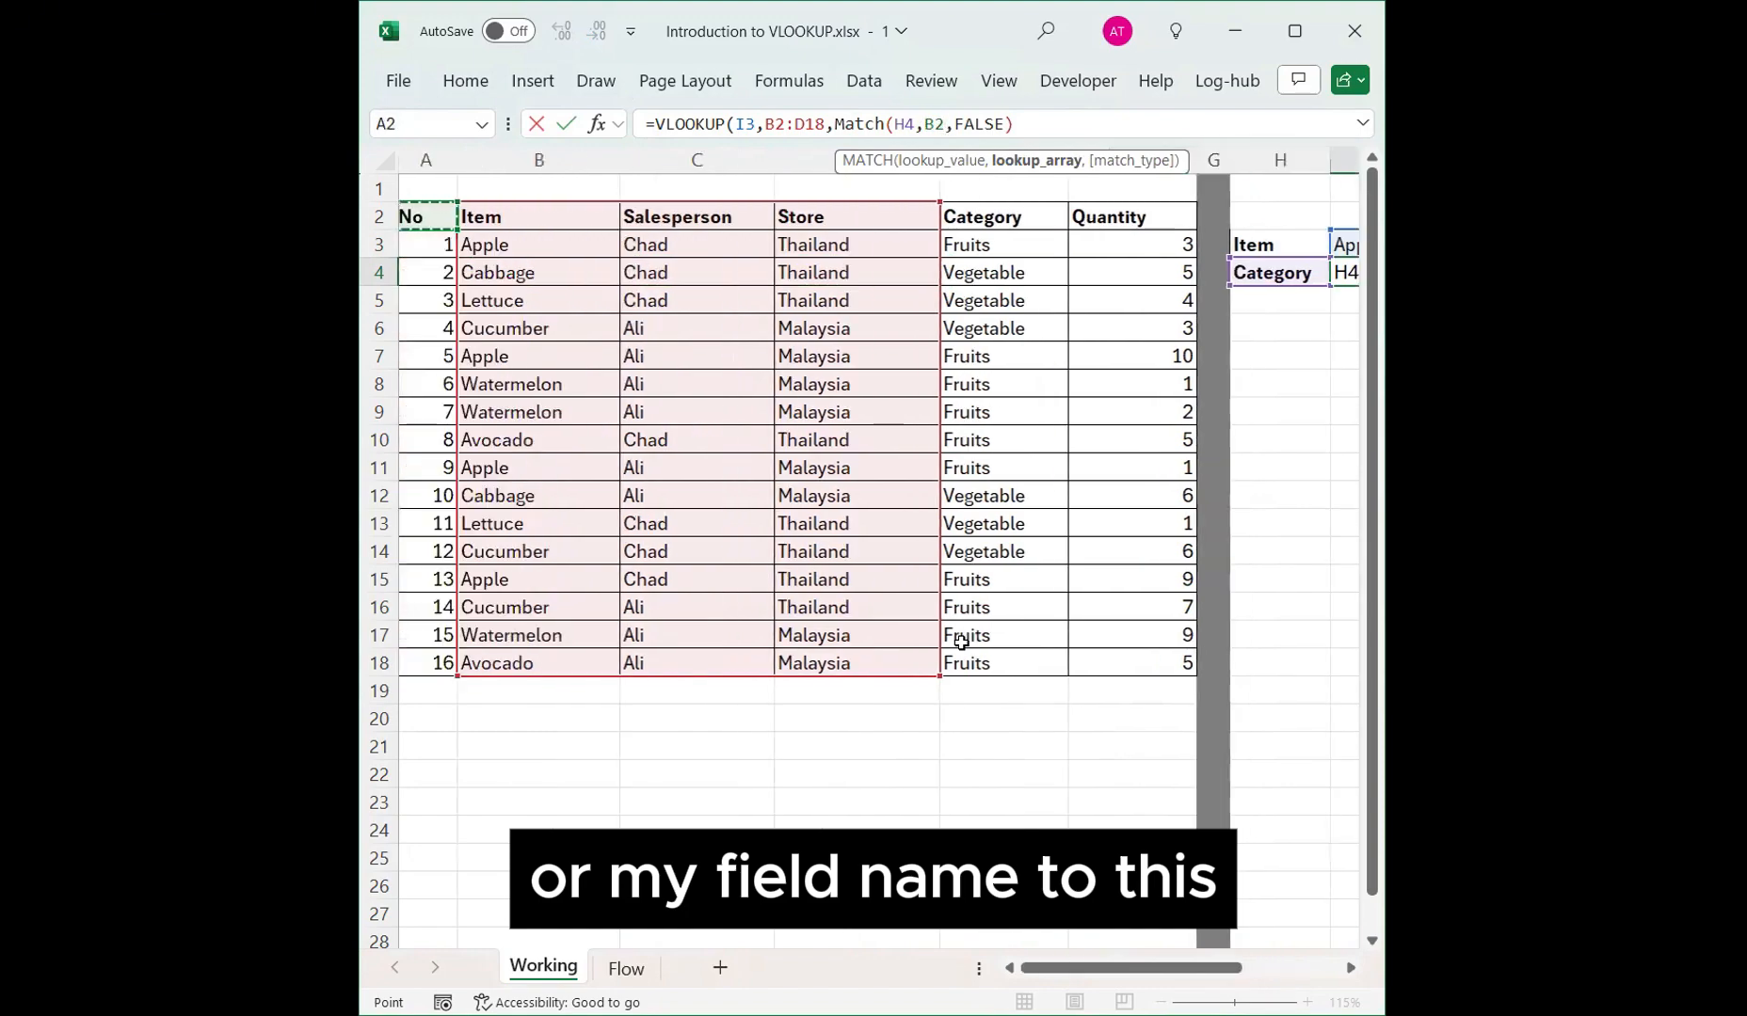
pyautogui.press('Right')
pyautogui.hotkey('shift', 'Right')
pyautogui.hotkey('shift', 'Right')
pyautogui.hotkey('shift', 'Right')
pyautogui.hotkey('shift', 'Right')
pyautogui.write(',0)')
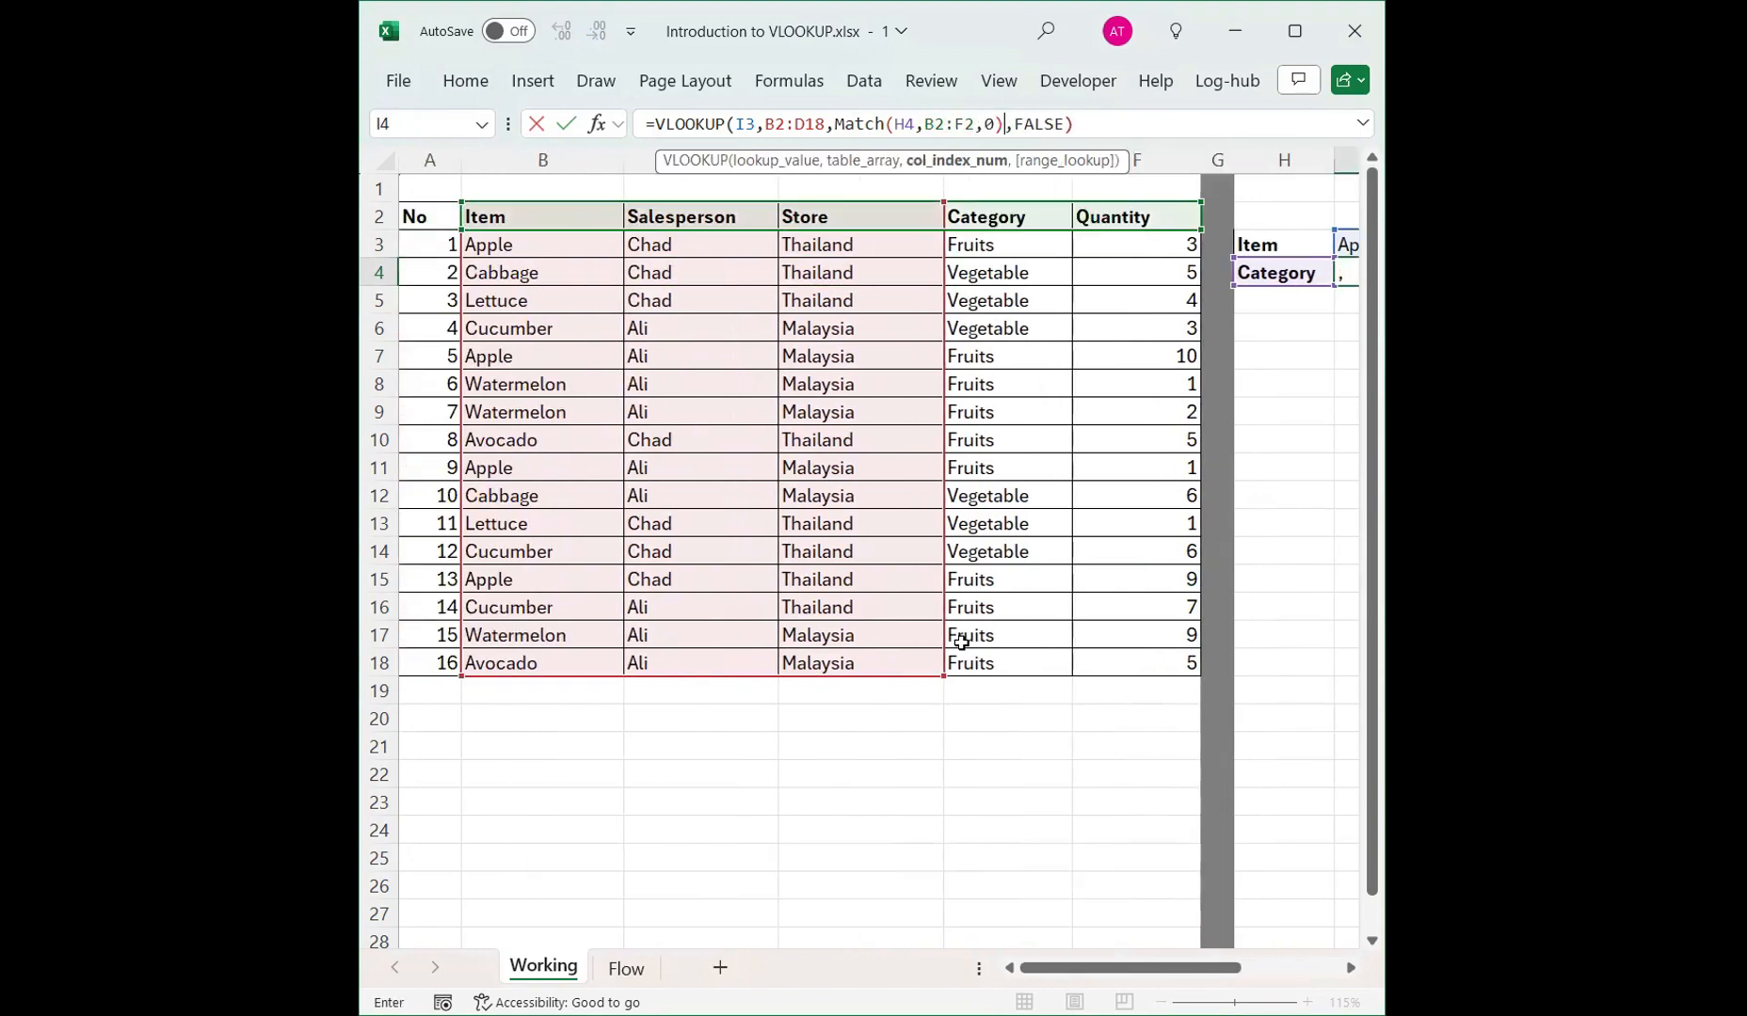
pyautogui.hotkey('ctrl', 'Return')
# Extend the VLOOKUP table range in I4 to B2:F18 and confirm the formula.
pyautogui.press('F2')
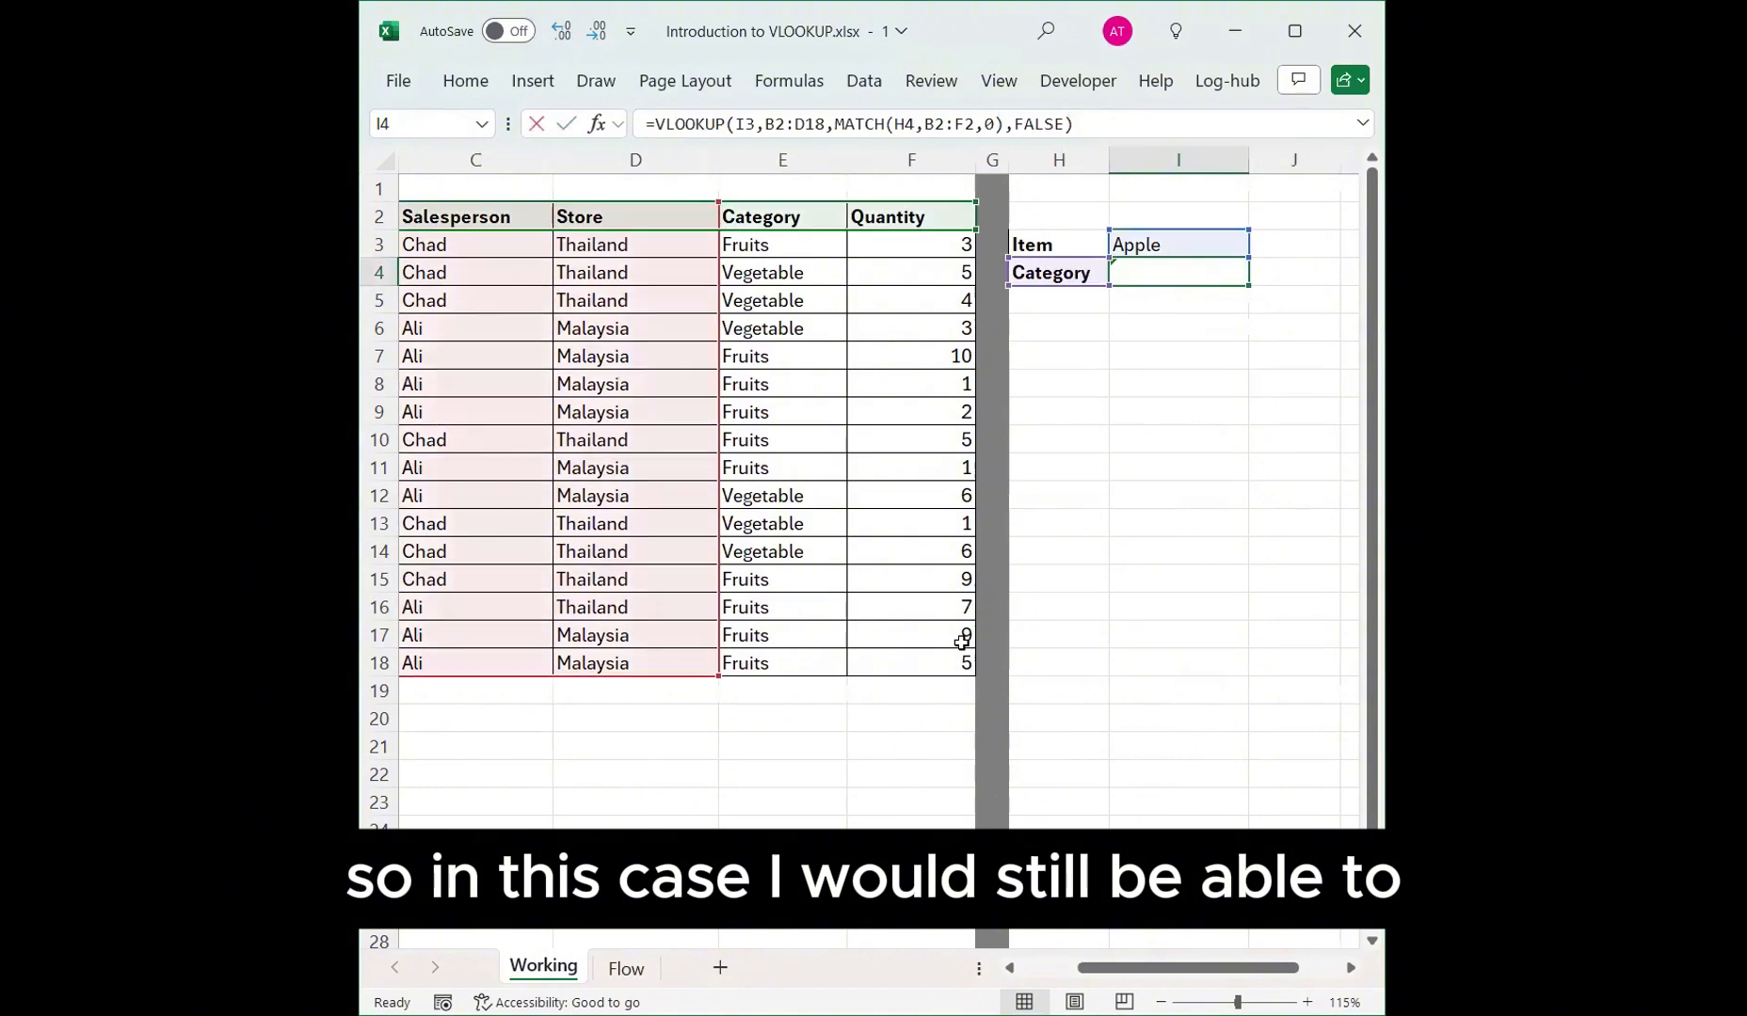
pyautogui.press('Escape')
pyautogui.press('Left')
pyautogui.press('Left')
pyautogui.press('Right')
pyautogui.press('Right')
pyautogui.press('F2')
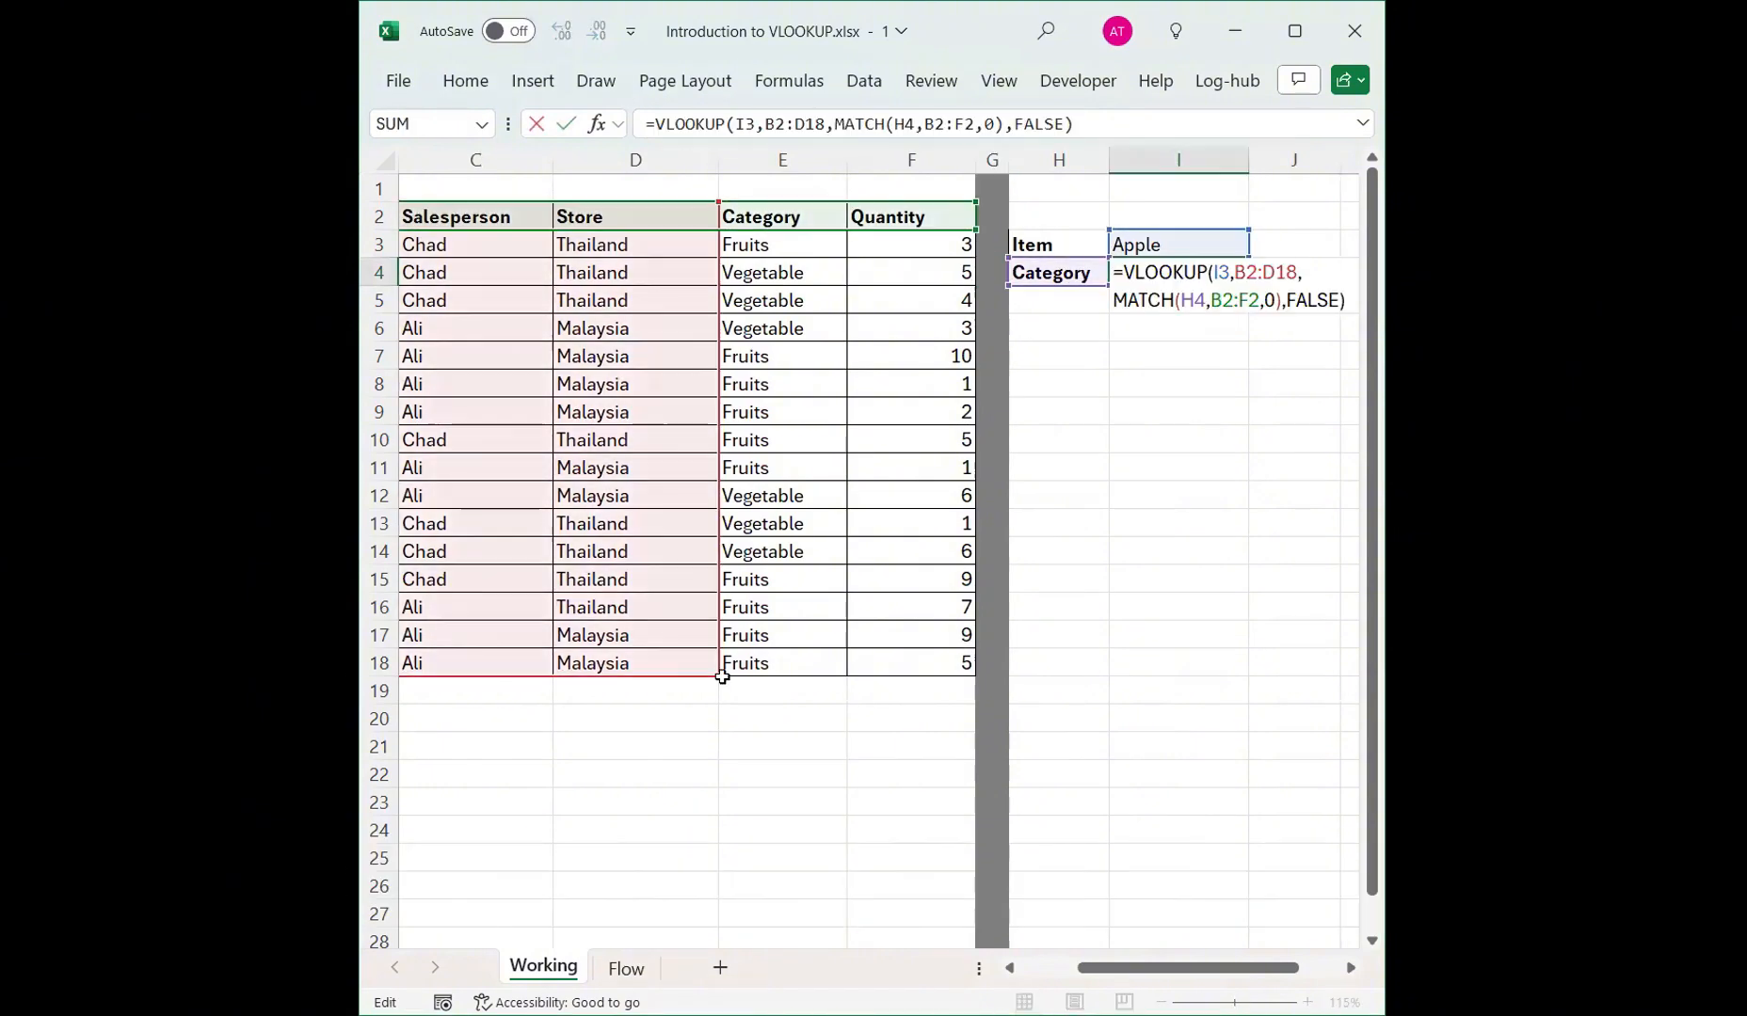
pyautogui.moveTo(720, 676); pyautogui.dragTo(955, 685)
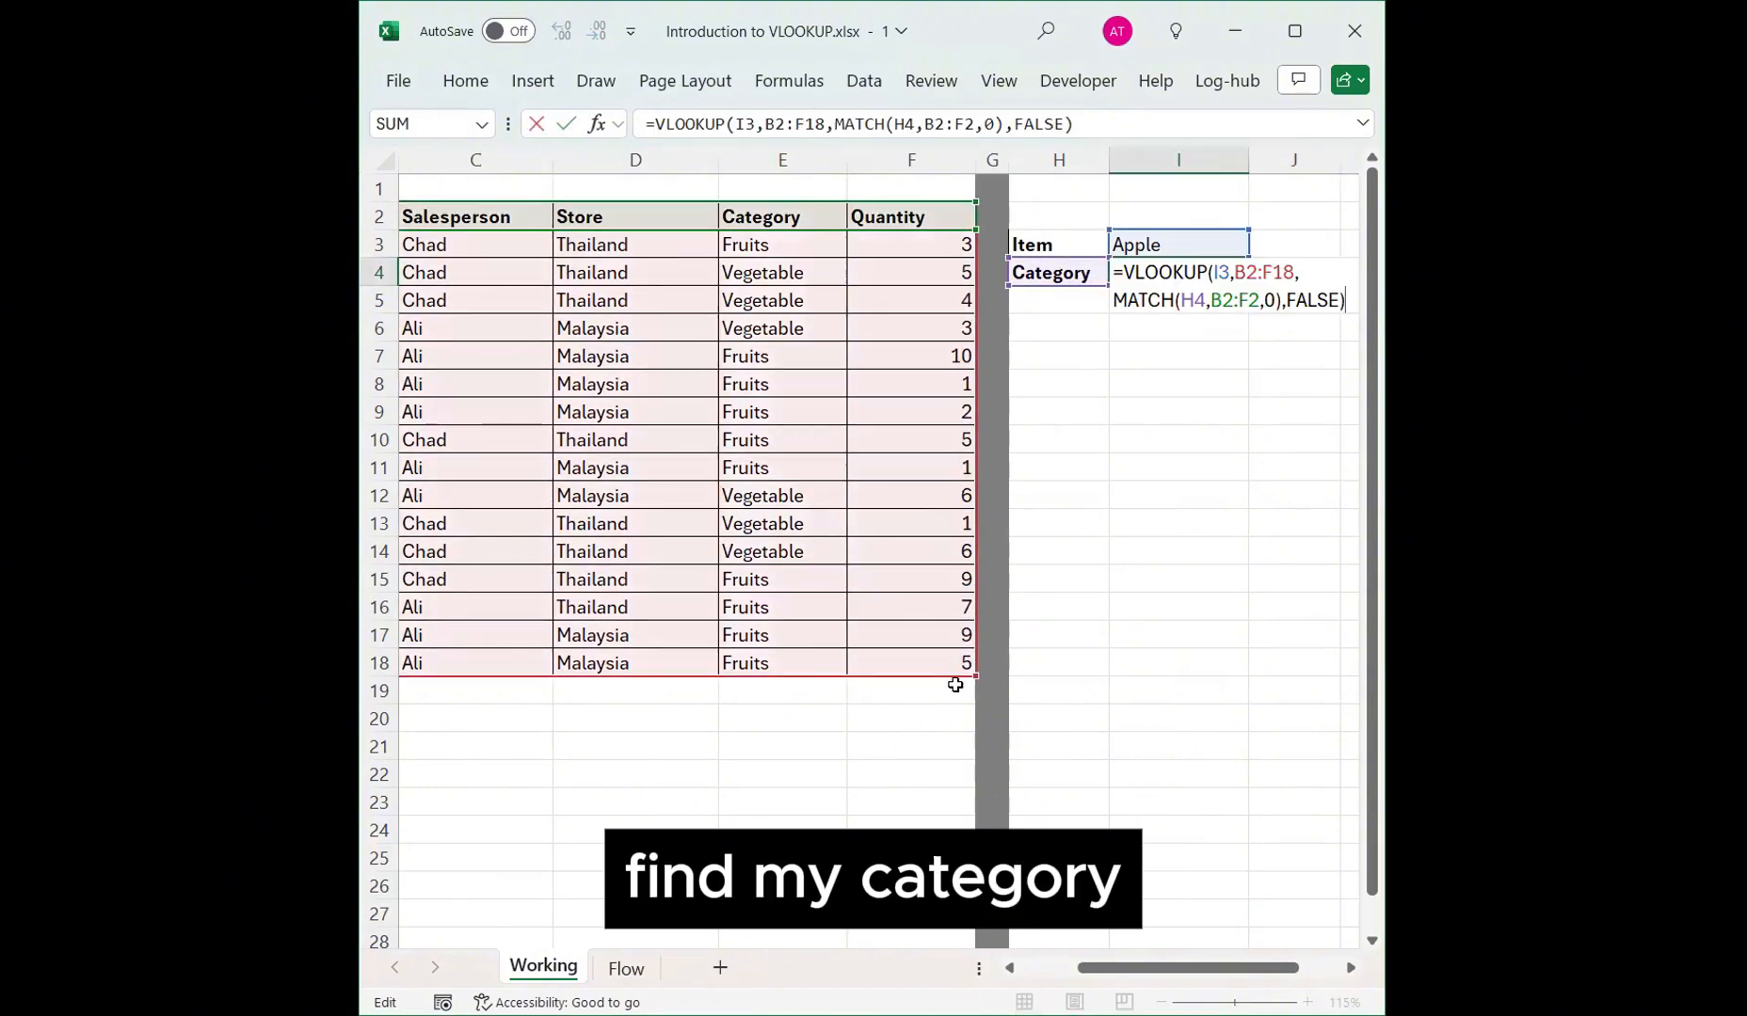
pyautogui.press('Return')
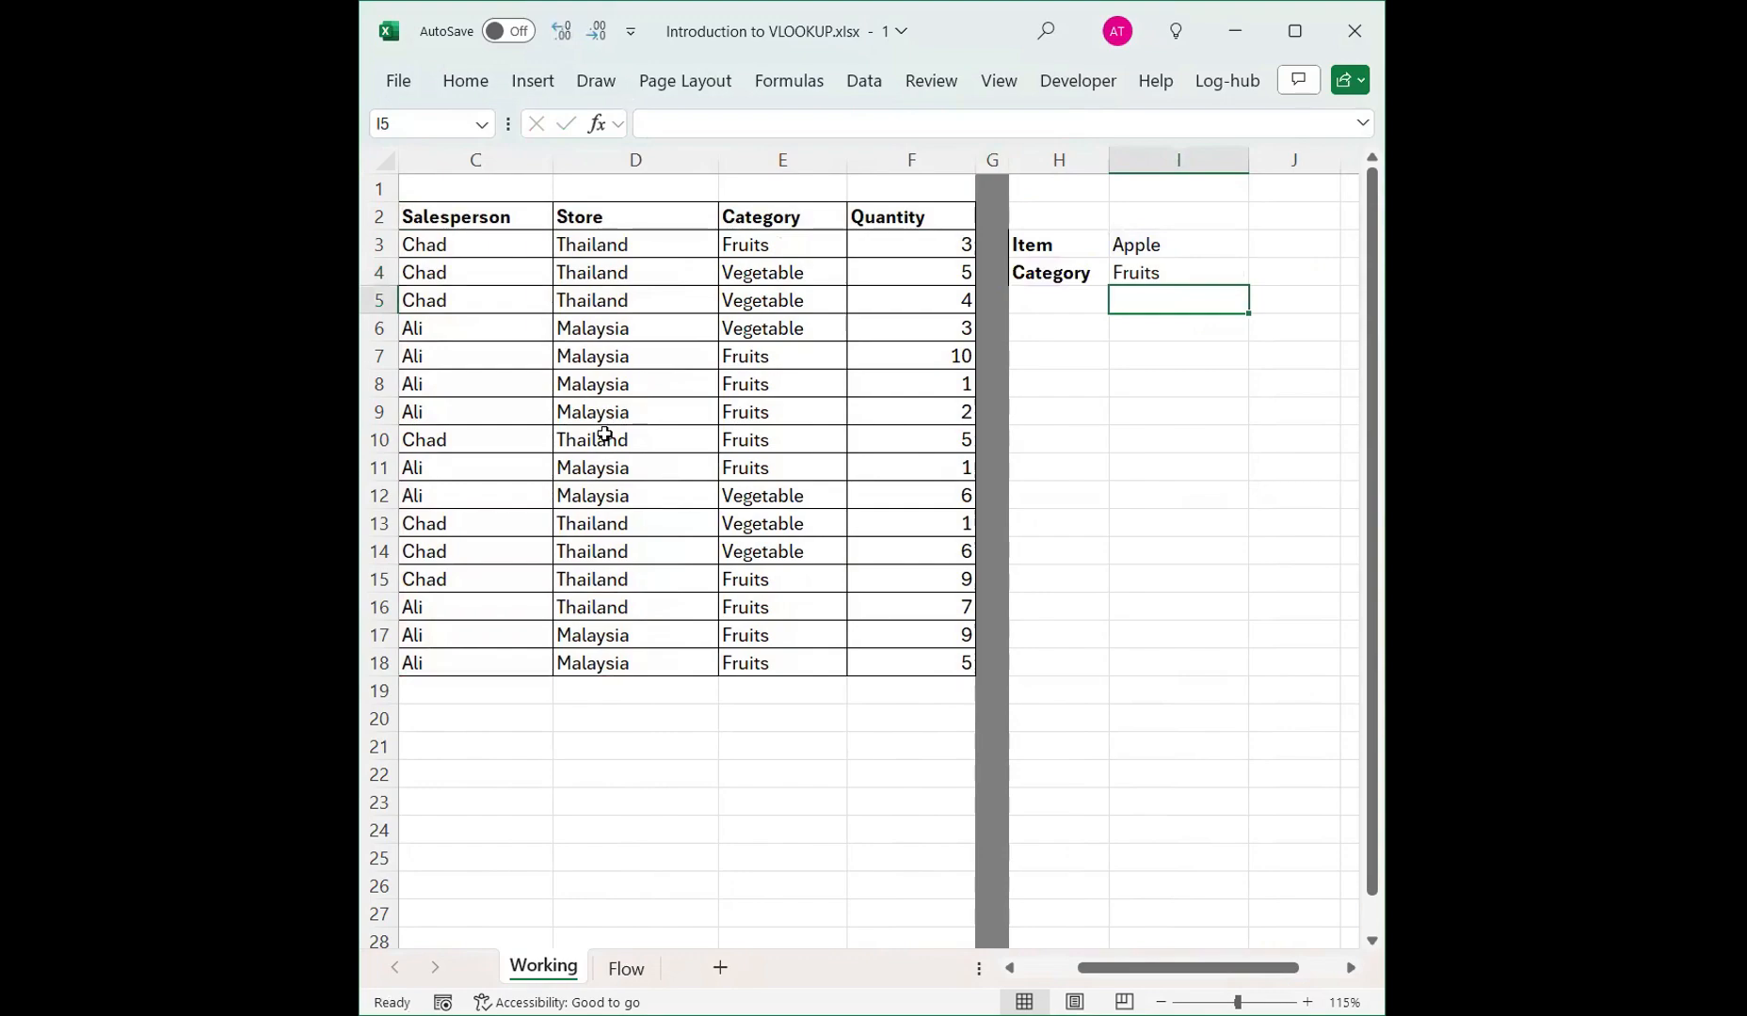
# Move the Category column so it sits directly left of the Salesperson column.
pyautogui.click(750, 153)
pyautogui.hotkey('ctrl', 'x')
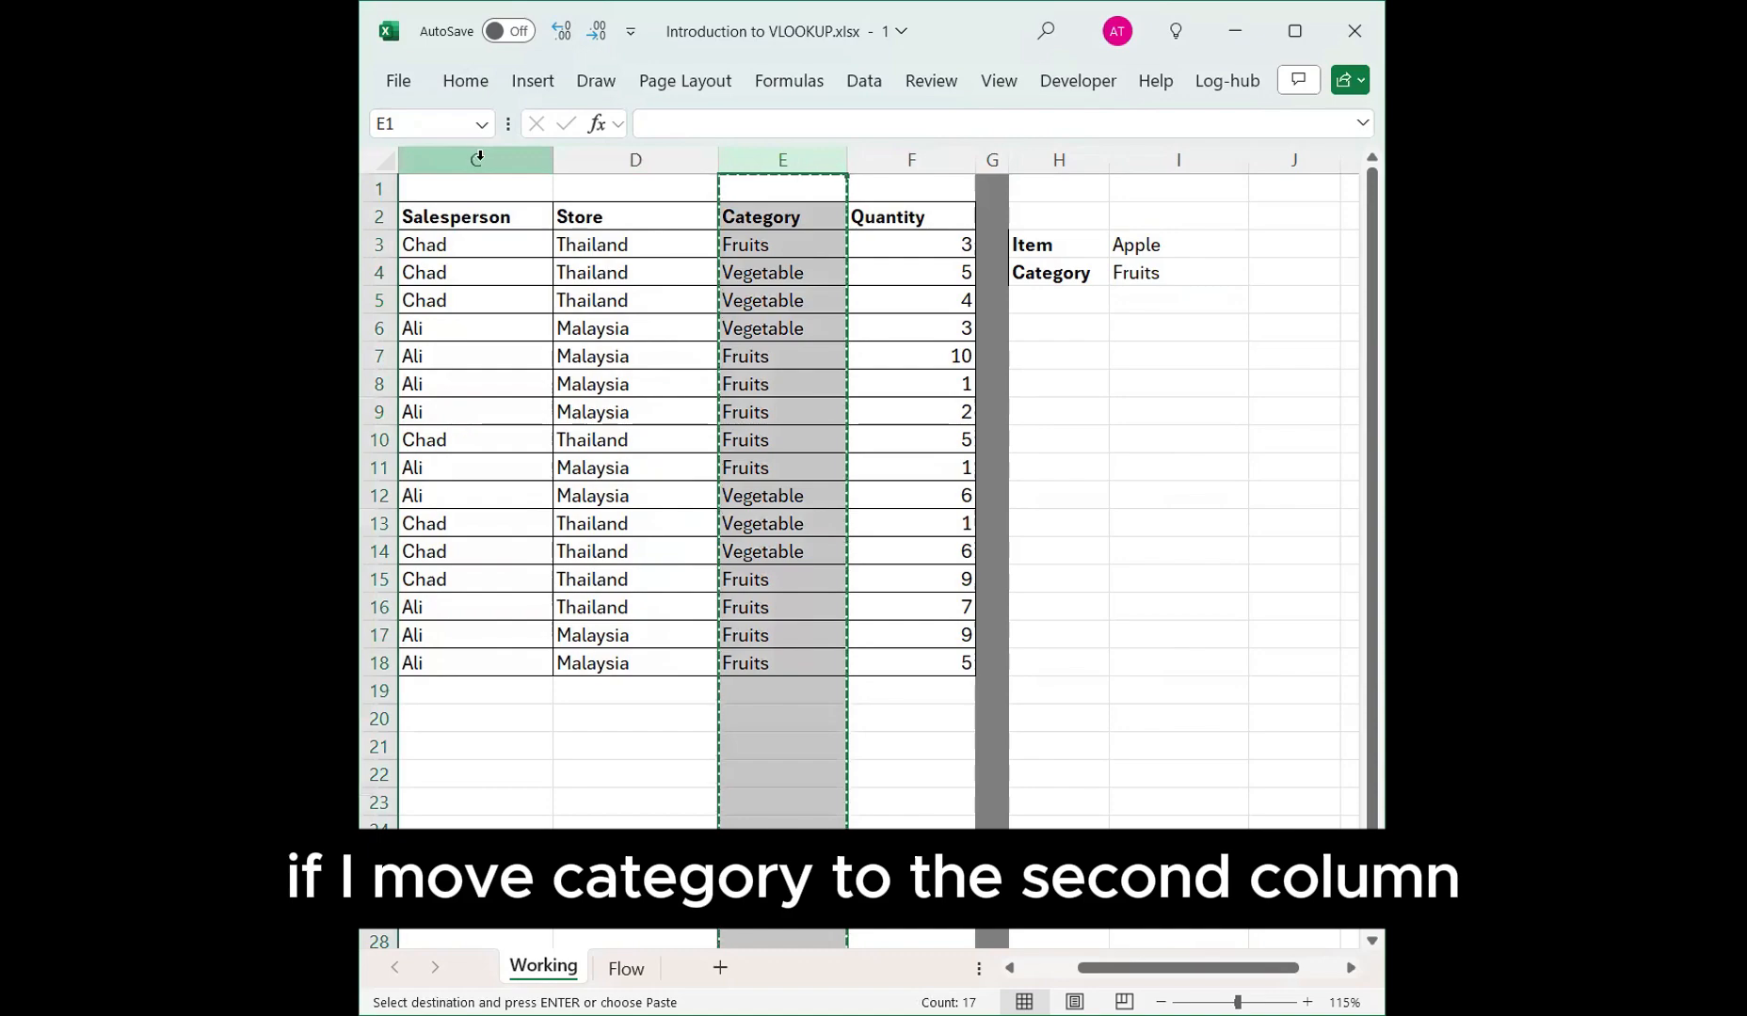
pyautogui.click(479, 158)
pyautogui.rightClick(484, 160)
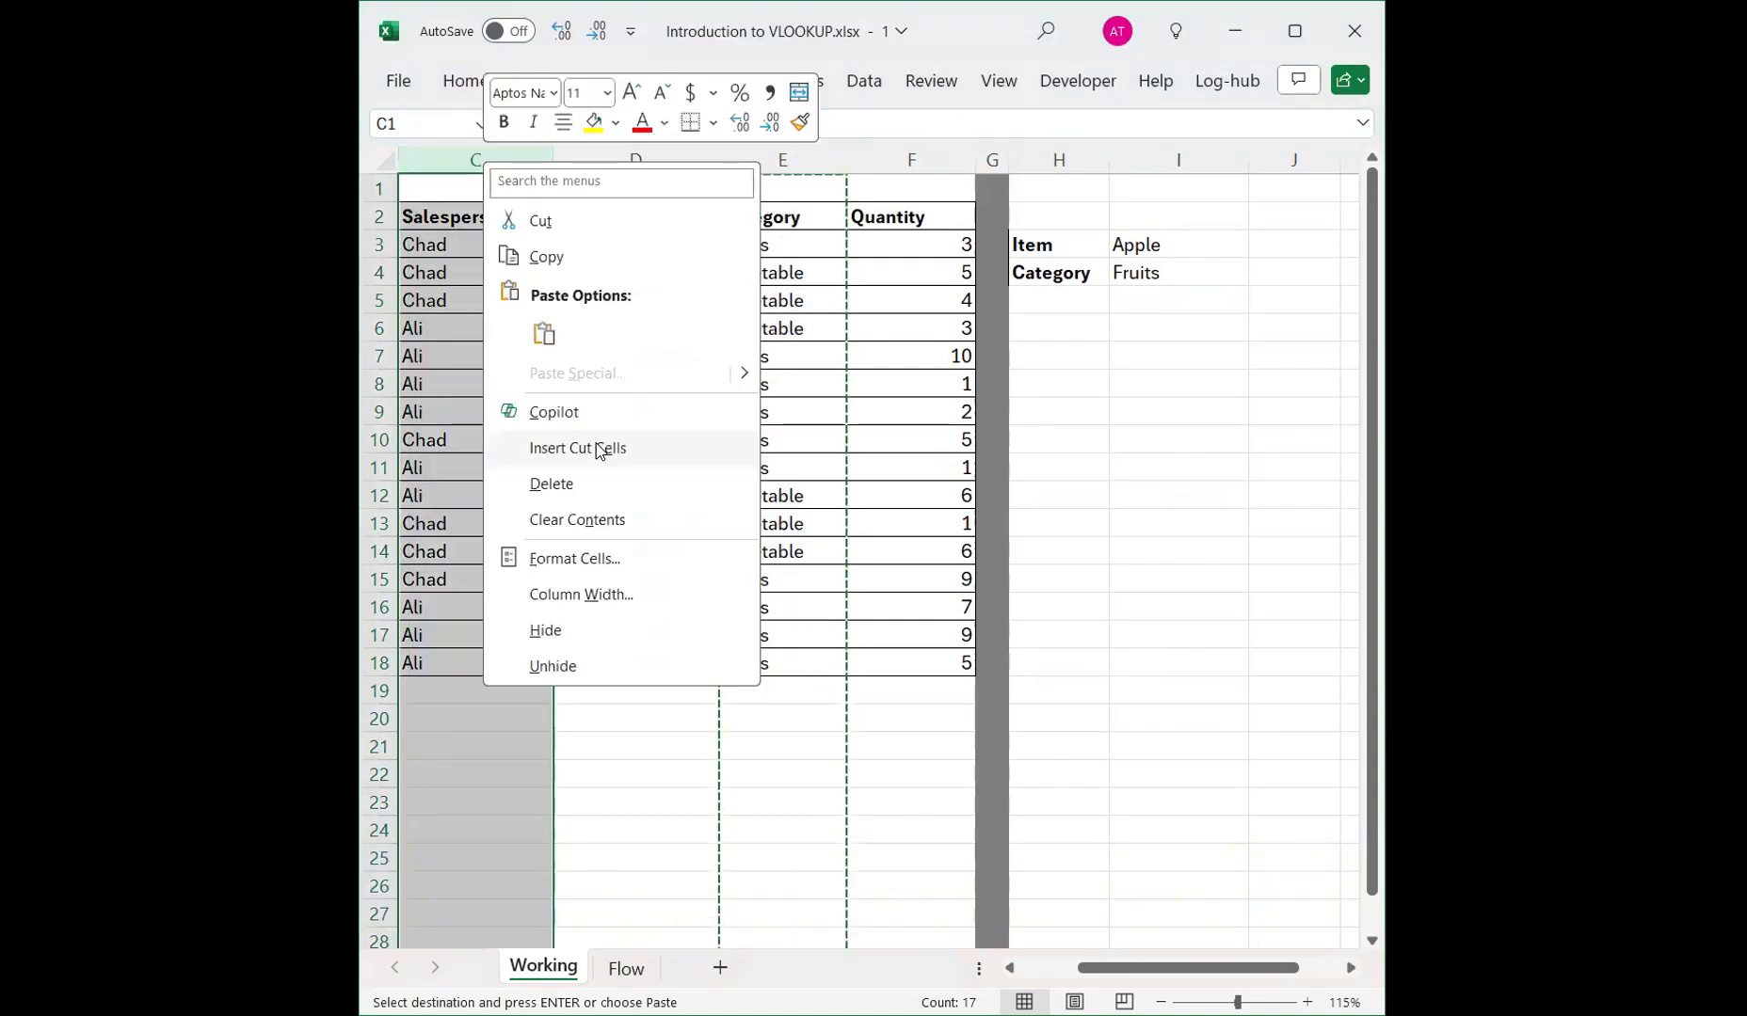
pyautogui.click(605, 448)
# Change the field label in H4 to Salesperson and autofit column H to fit it.
pyautogui.click(1140, 282)
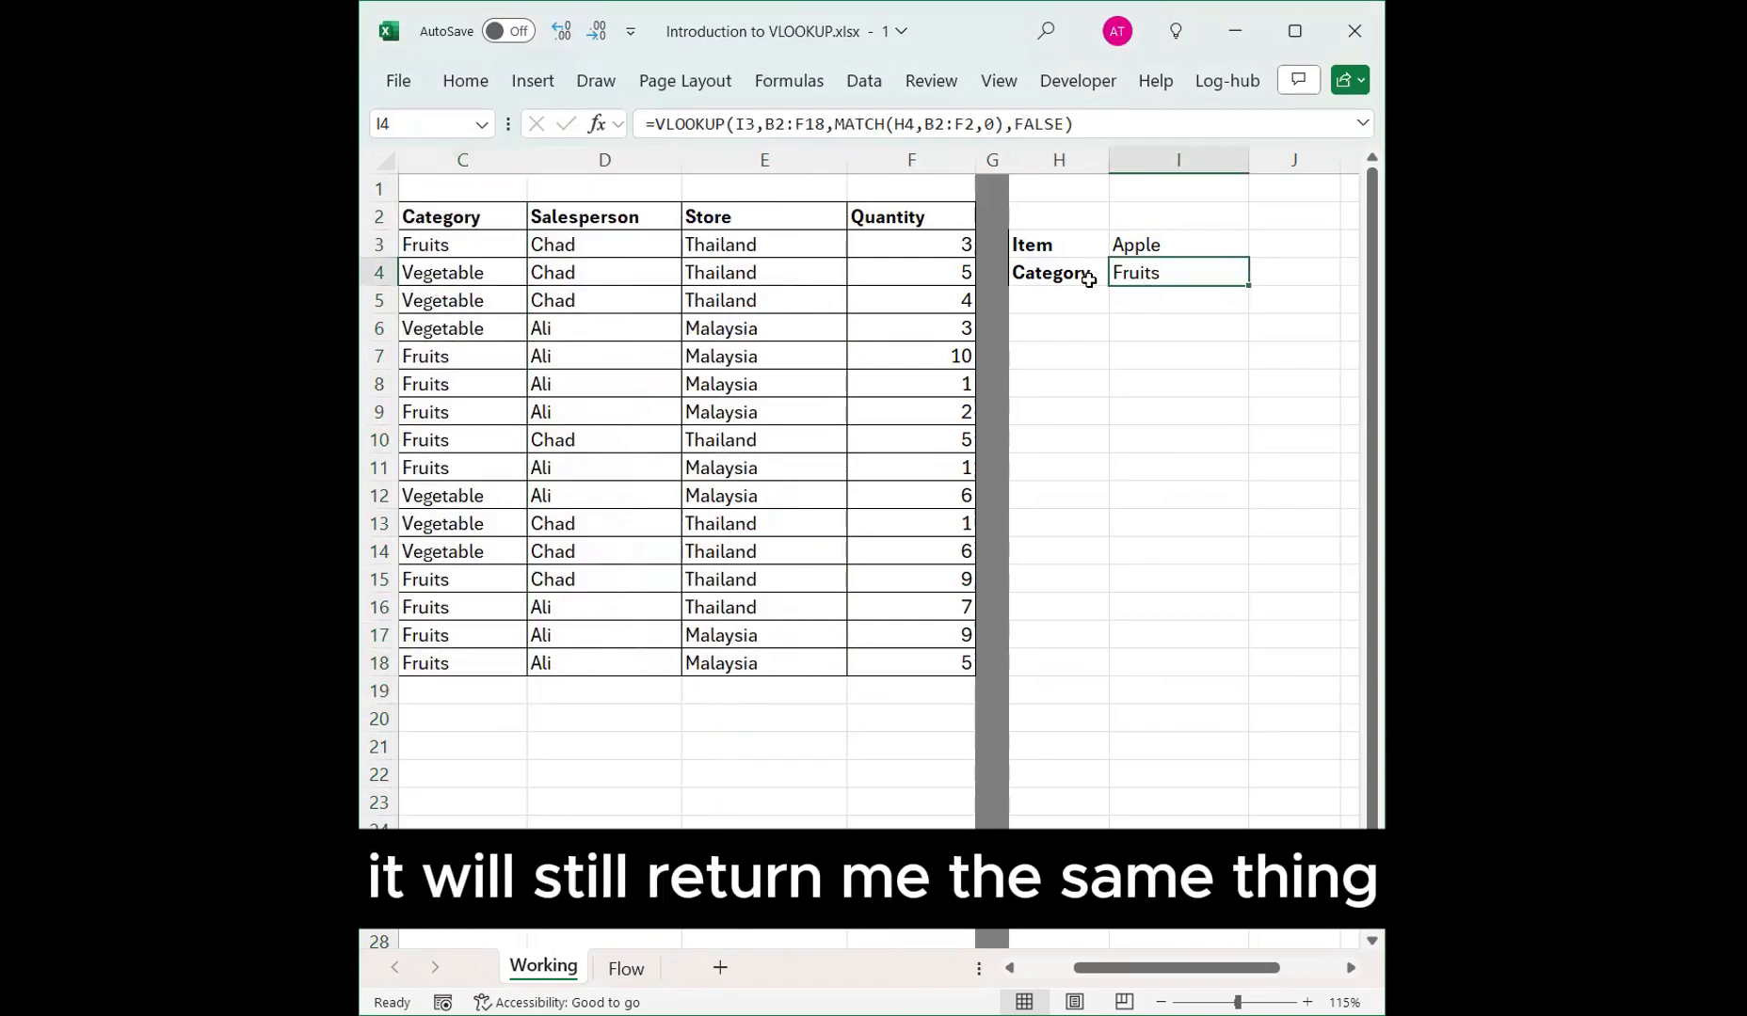
pyautogui.click(1055, 265)
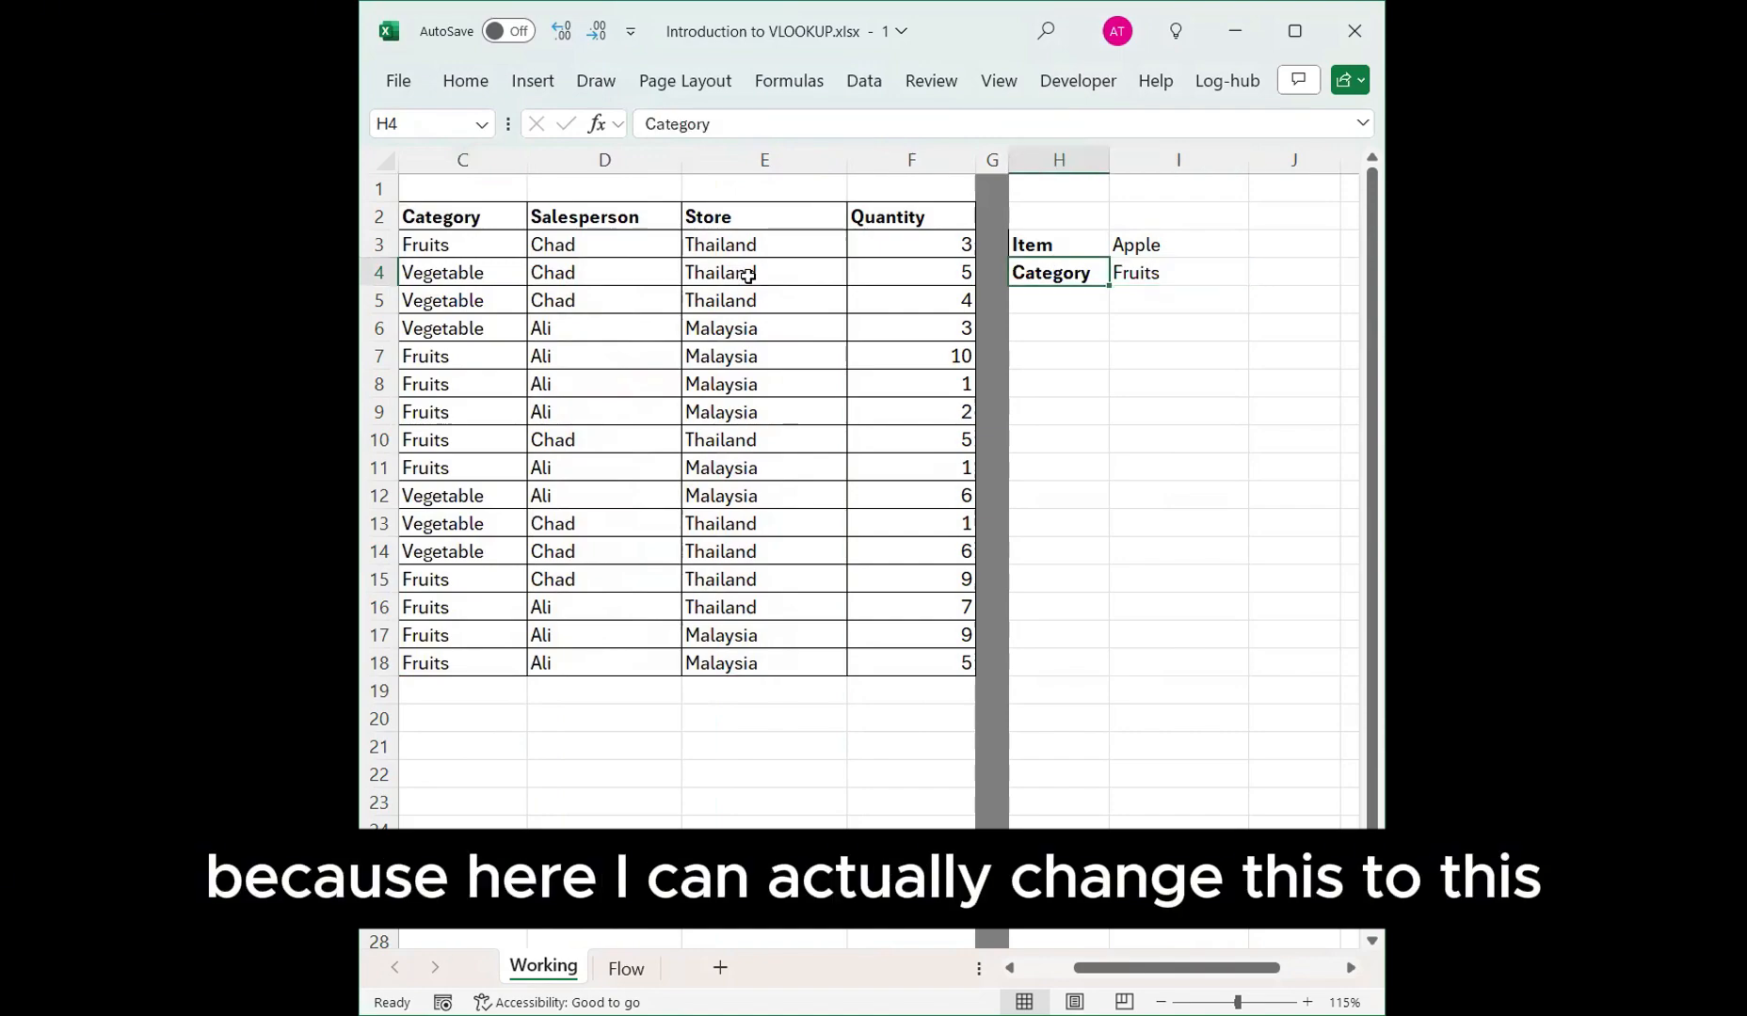
pyautogui.write('Salesperson')
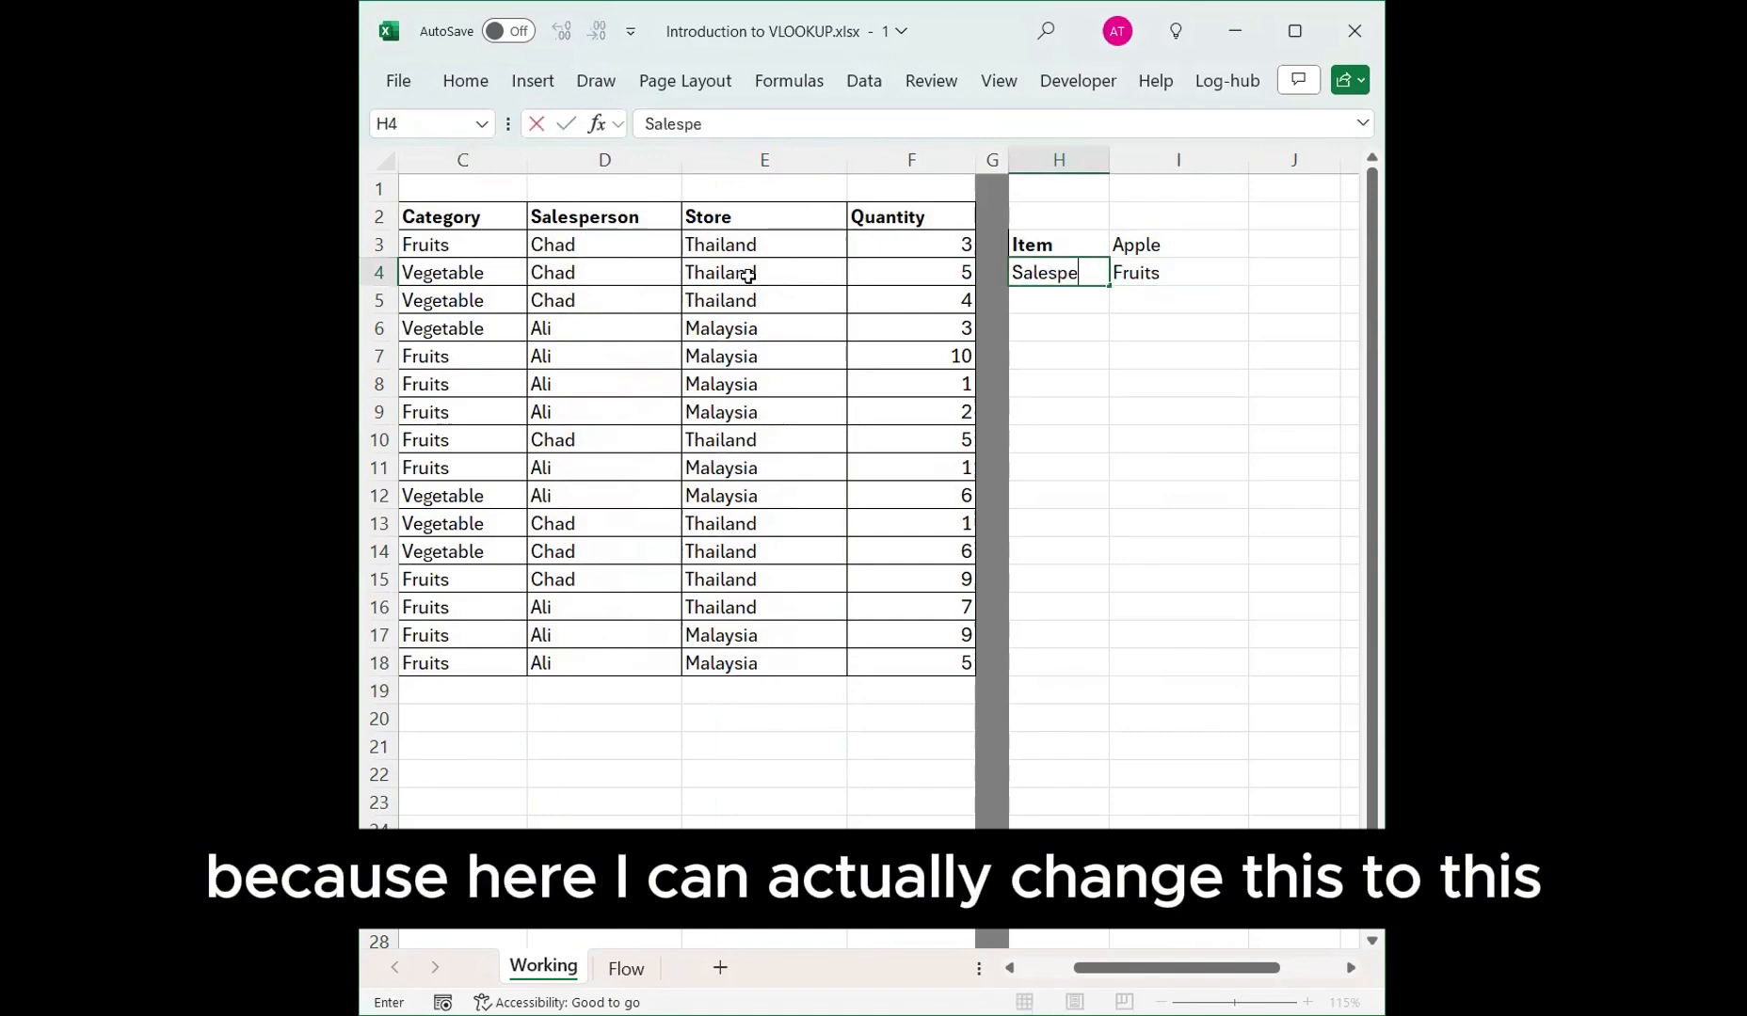
pyautogui.press('Return')
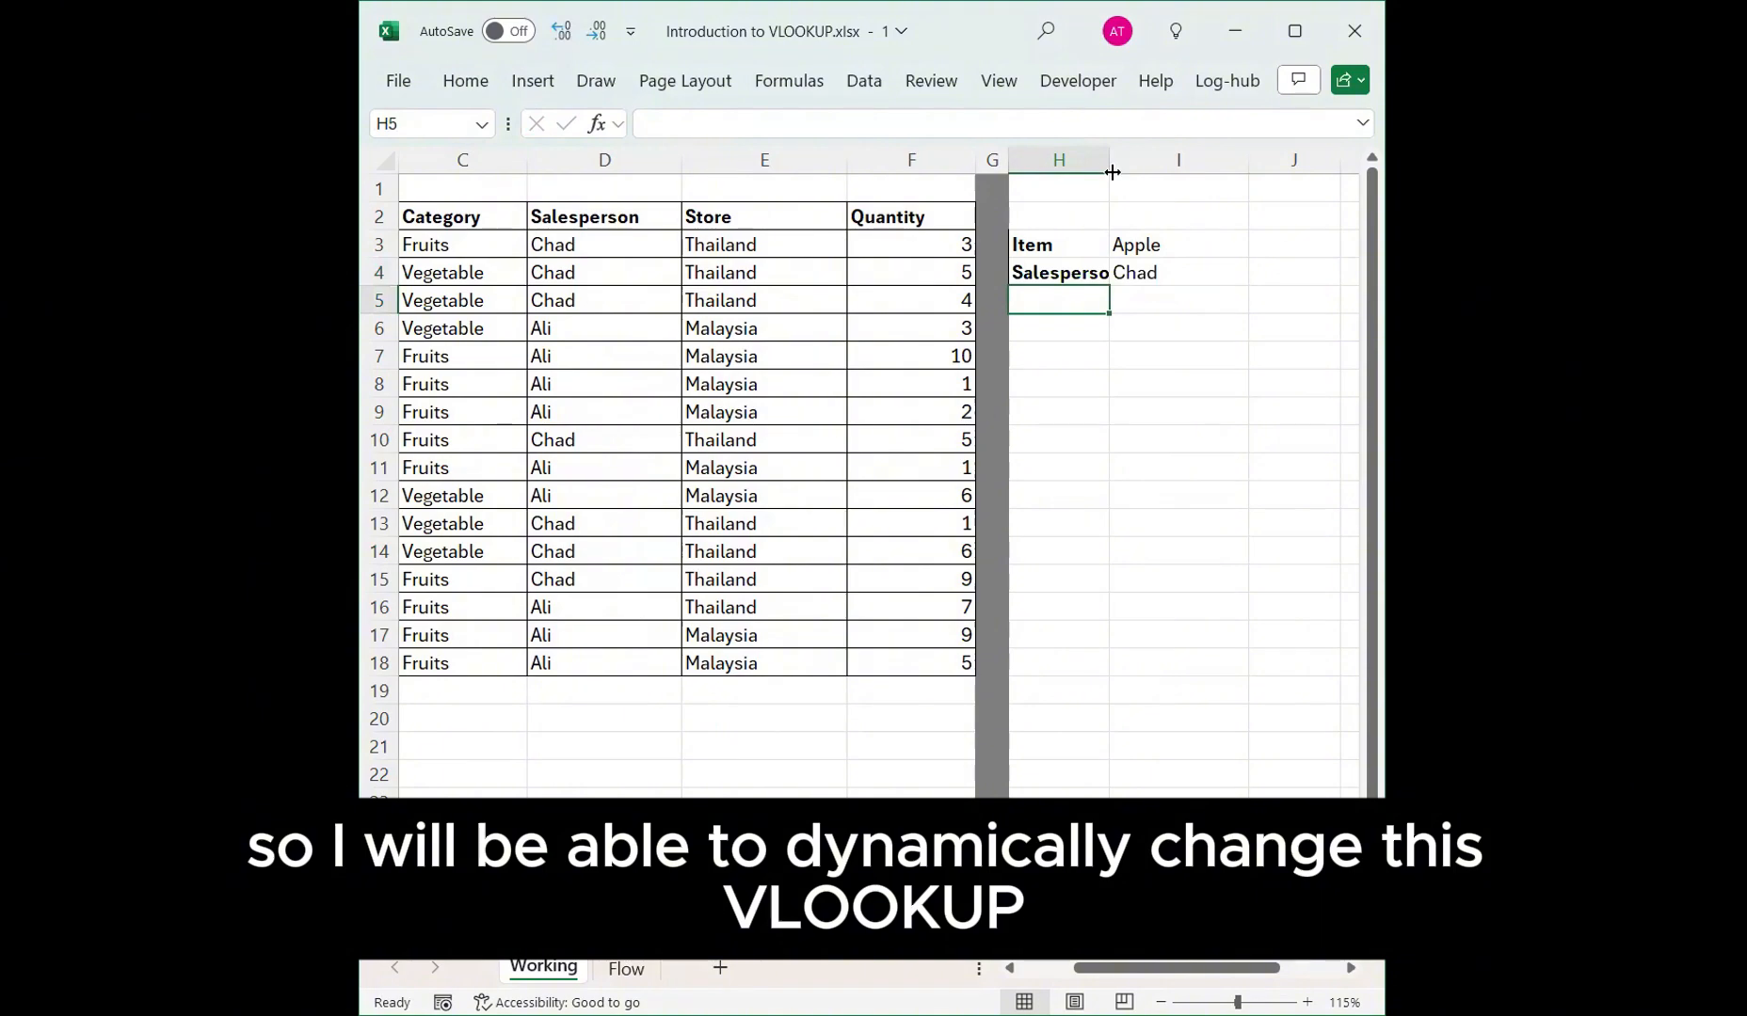
pyautogui.doubleClick(1110, 160)
pyautogui.moveTo(1203, 273)
pyautogui.mouseDown()
pyautogui.moveTo(1197, 247)
pyautogui.moveTo(1179, 275)
pyautogui.mouseUp()
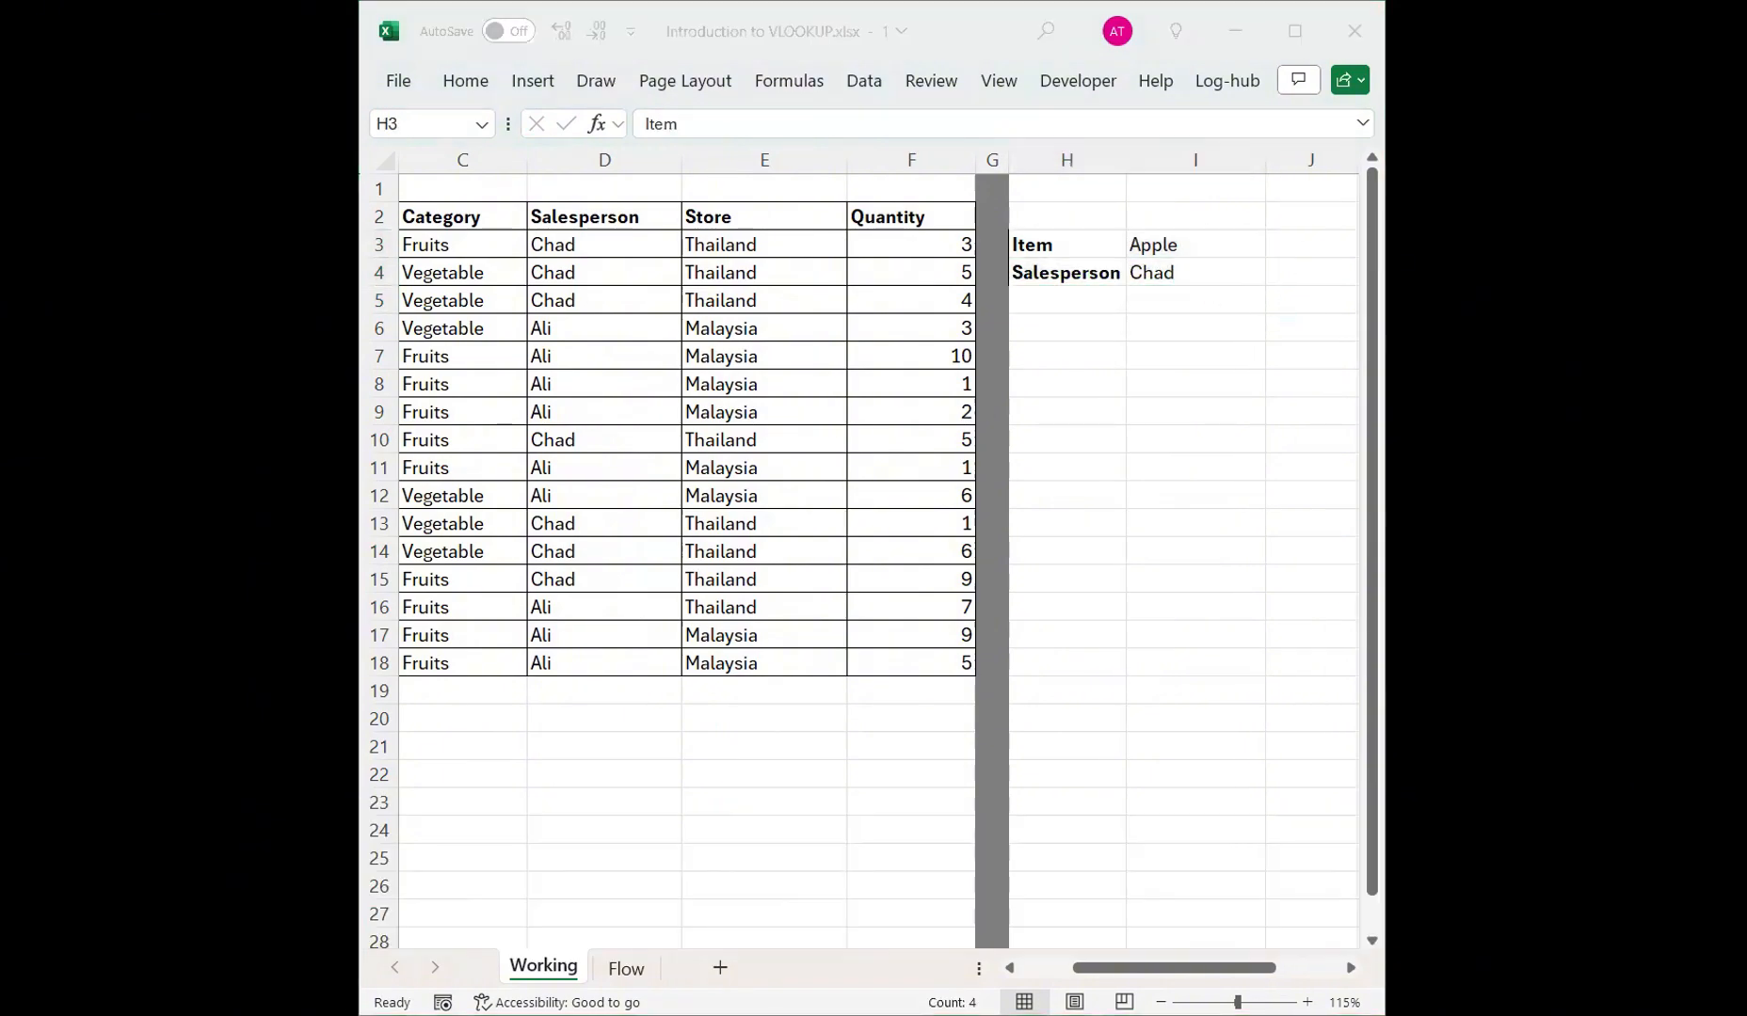